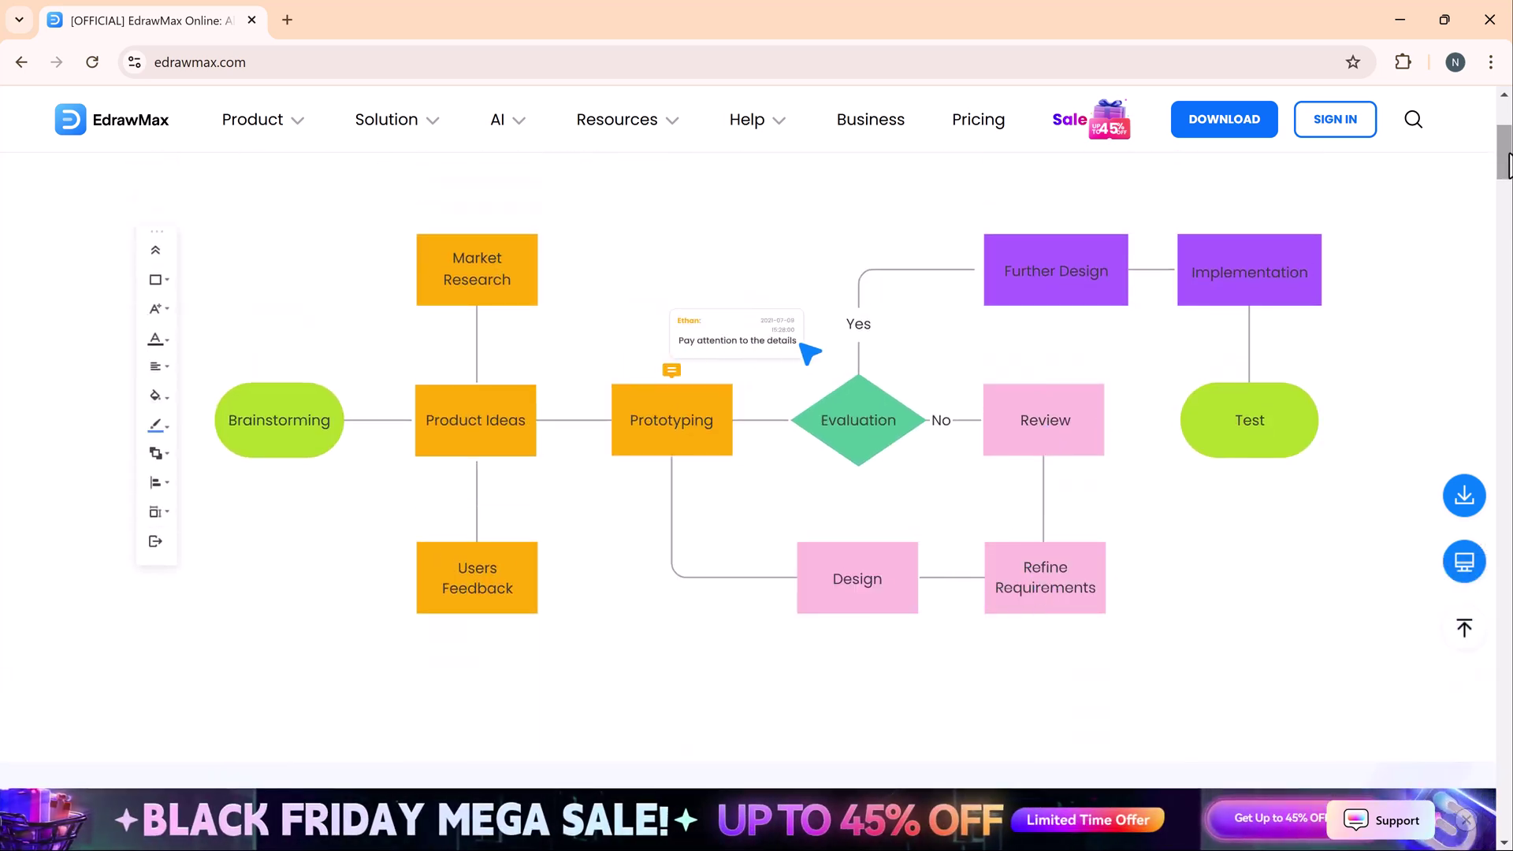
{"action": "scroll", "coordinate": [757, 473], "scroll_direction": "down", "scroll_amount": 1}
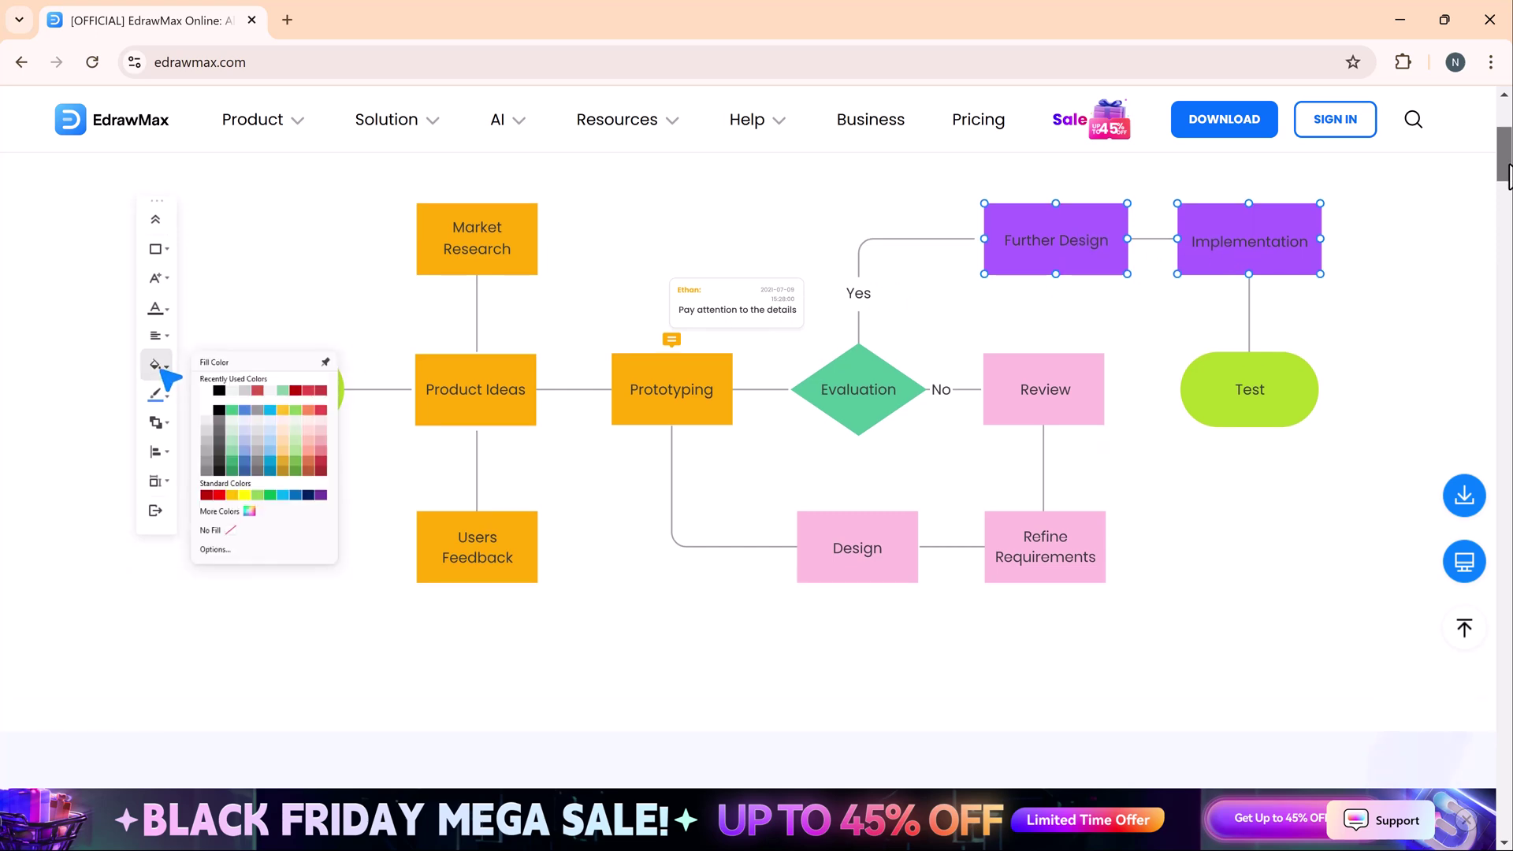
{"action": "scroll", "coordinate": [757, 472], "scroll_direction": "down", "scroll_amount": 5}
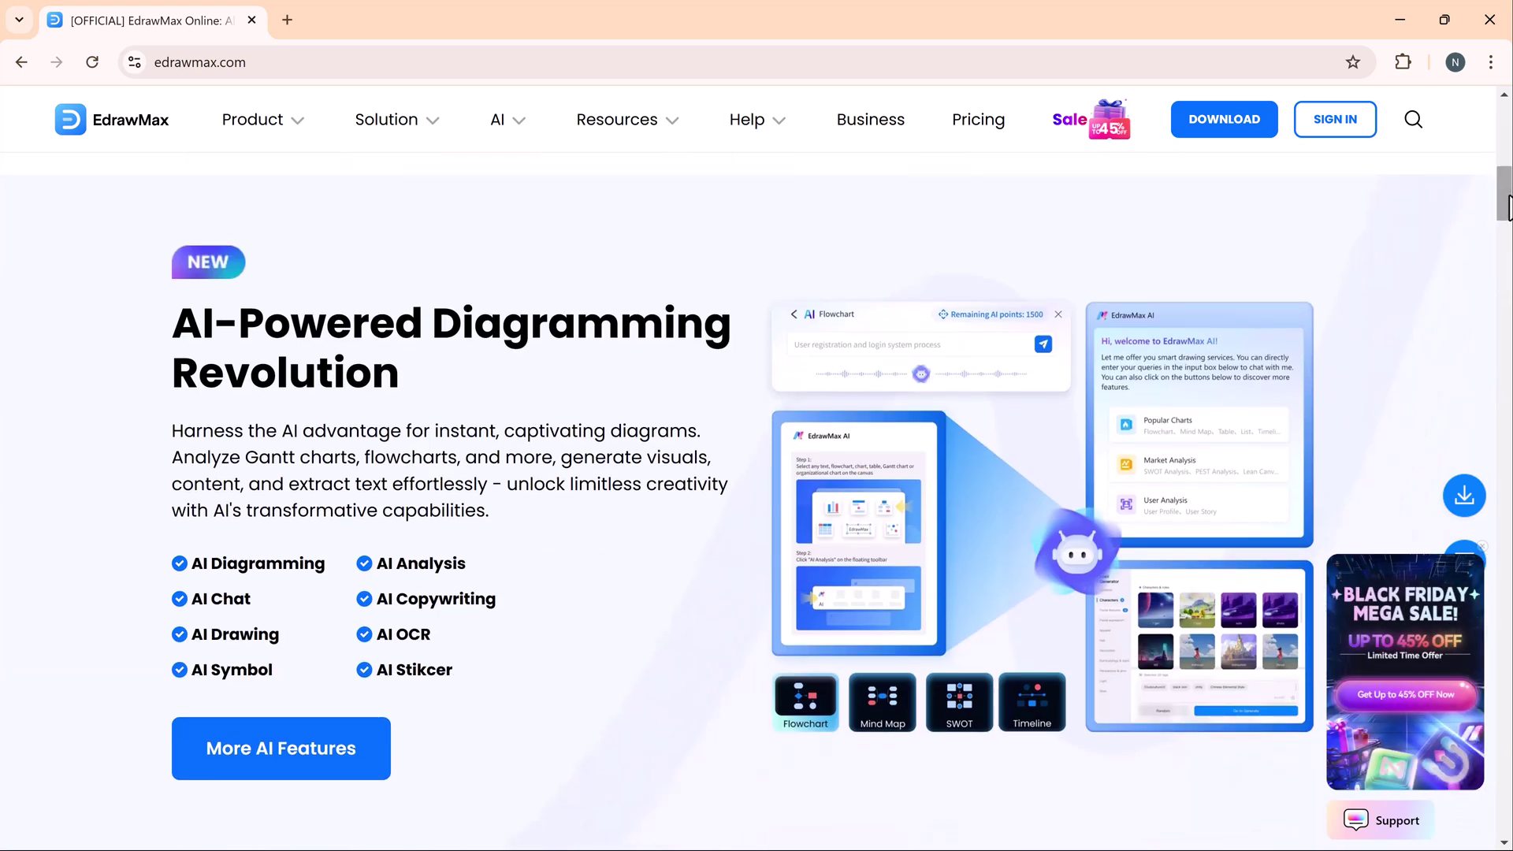
{"action": "left_click_drag", "start_coordinate": [1506, 204], "coordinate": [1506, 259]}
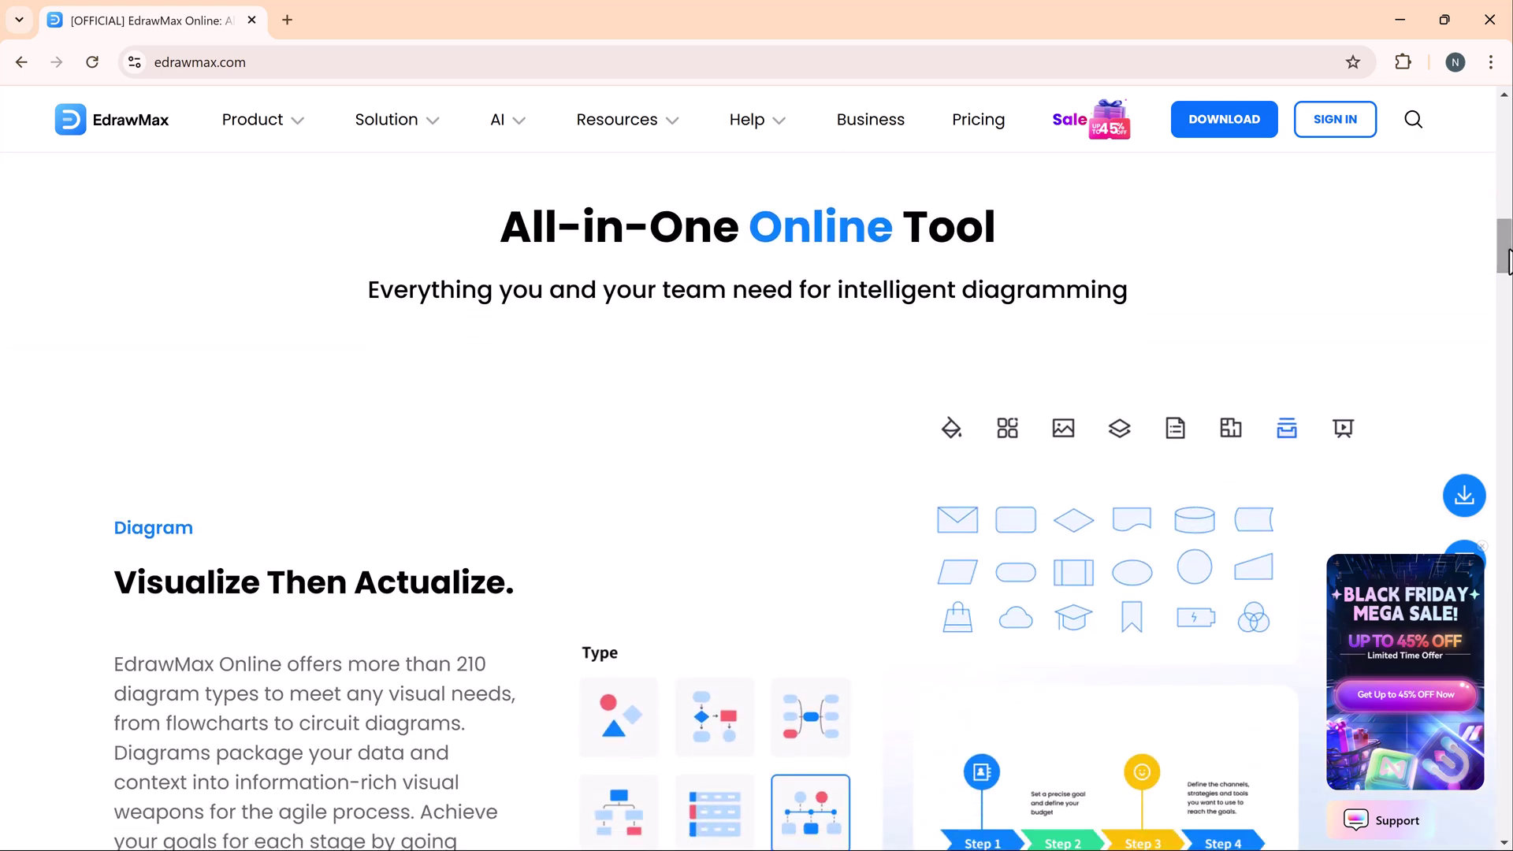
{"action": "left_click_drag", "start_coordinate": [1506, 258], "coordinate": [1506, 343]}
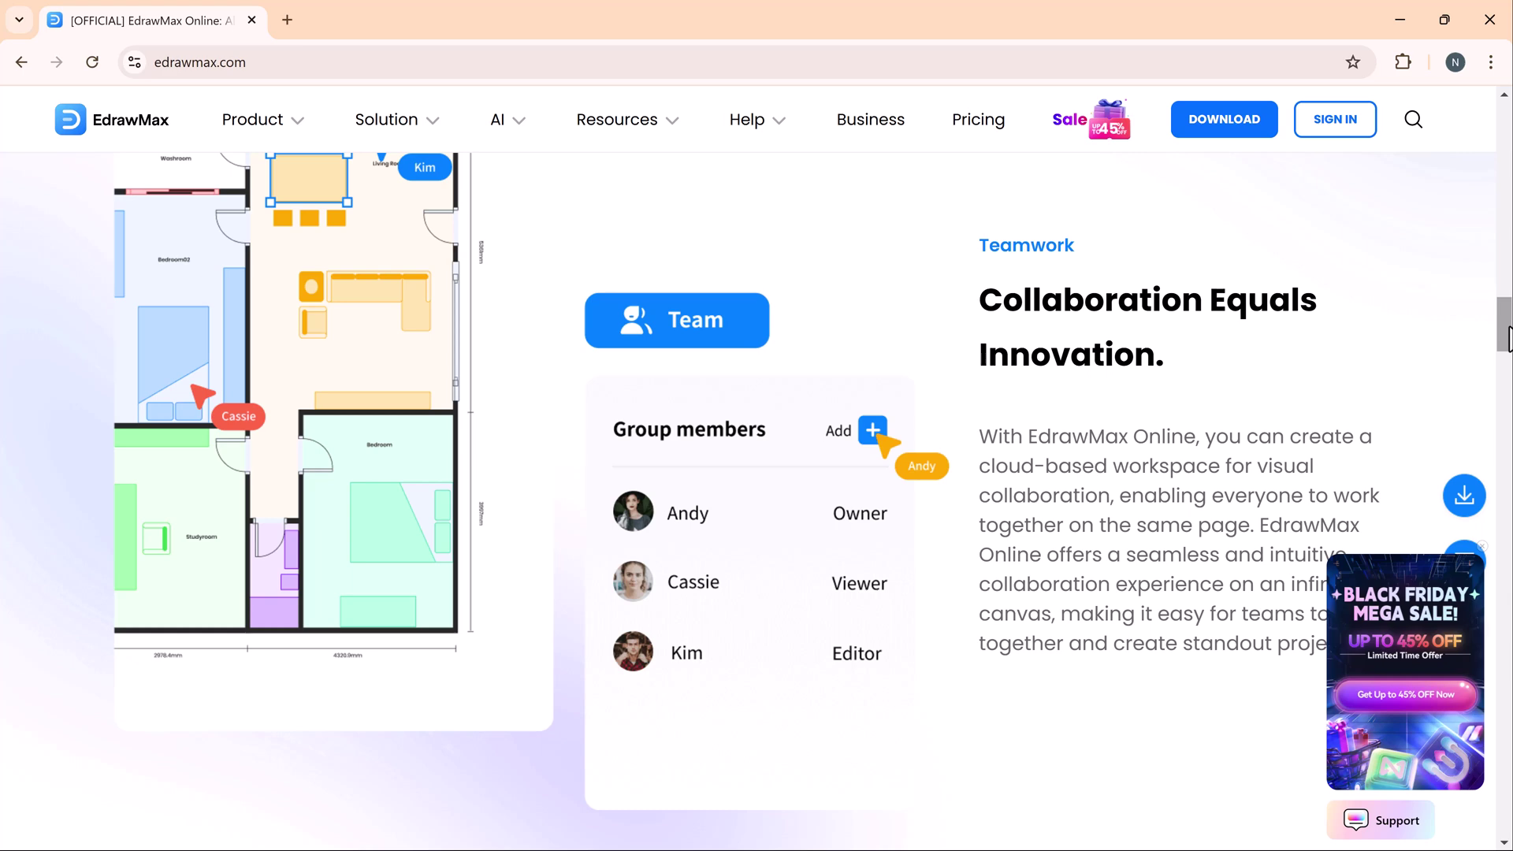
{"action": "left_click_drag", "start_coordinate": [1506, 337], "coordinate": [1506, 393]}
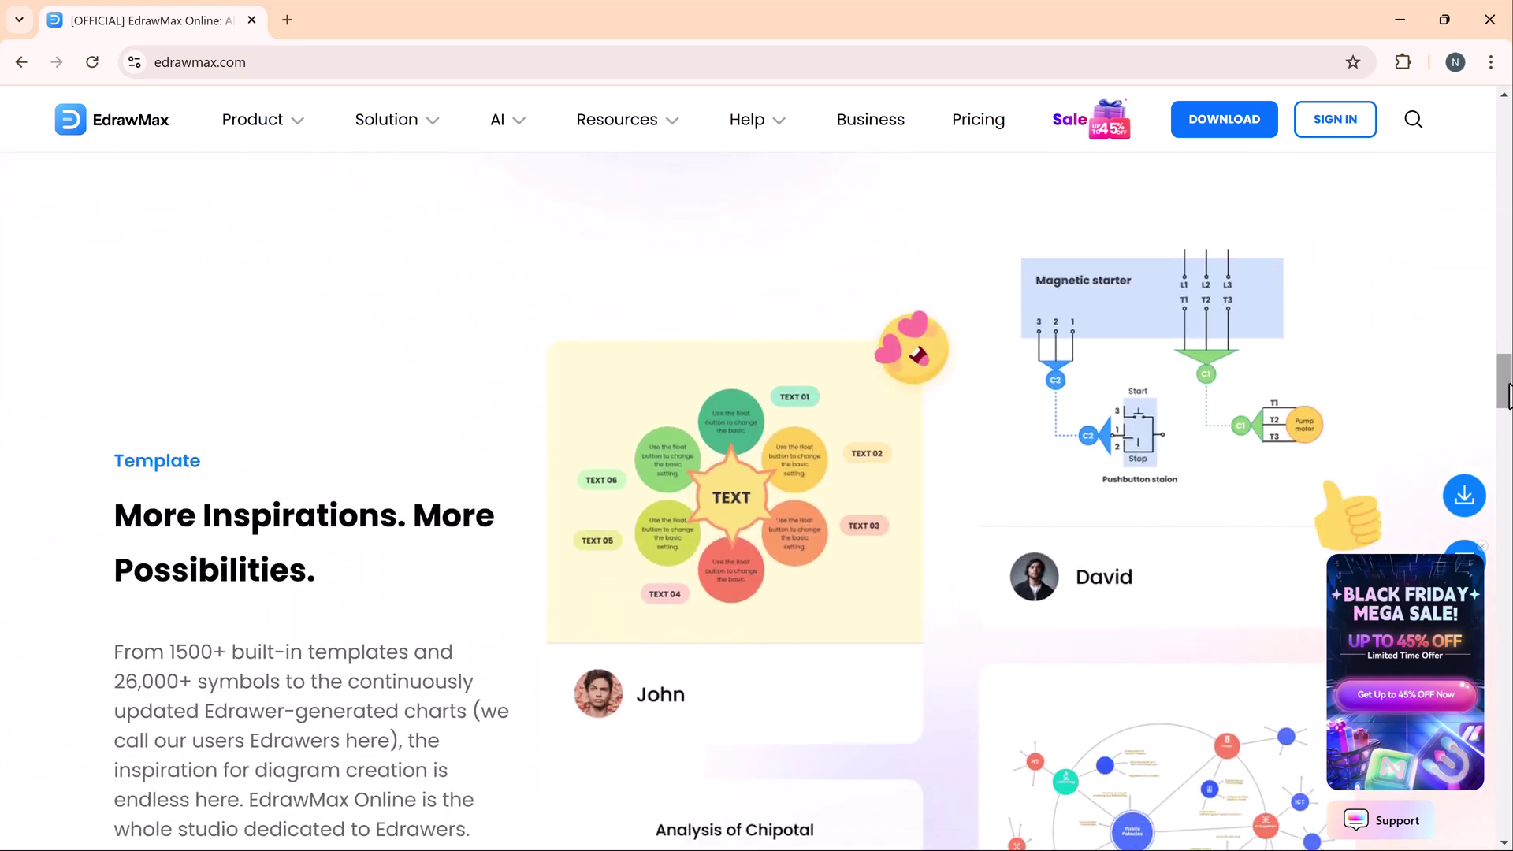
{"action": "left_click_drag", "start_coordinate": [1506, 384], "coordinate": [1505, 478]}
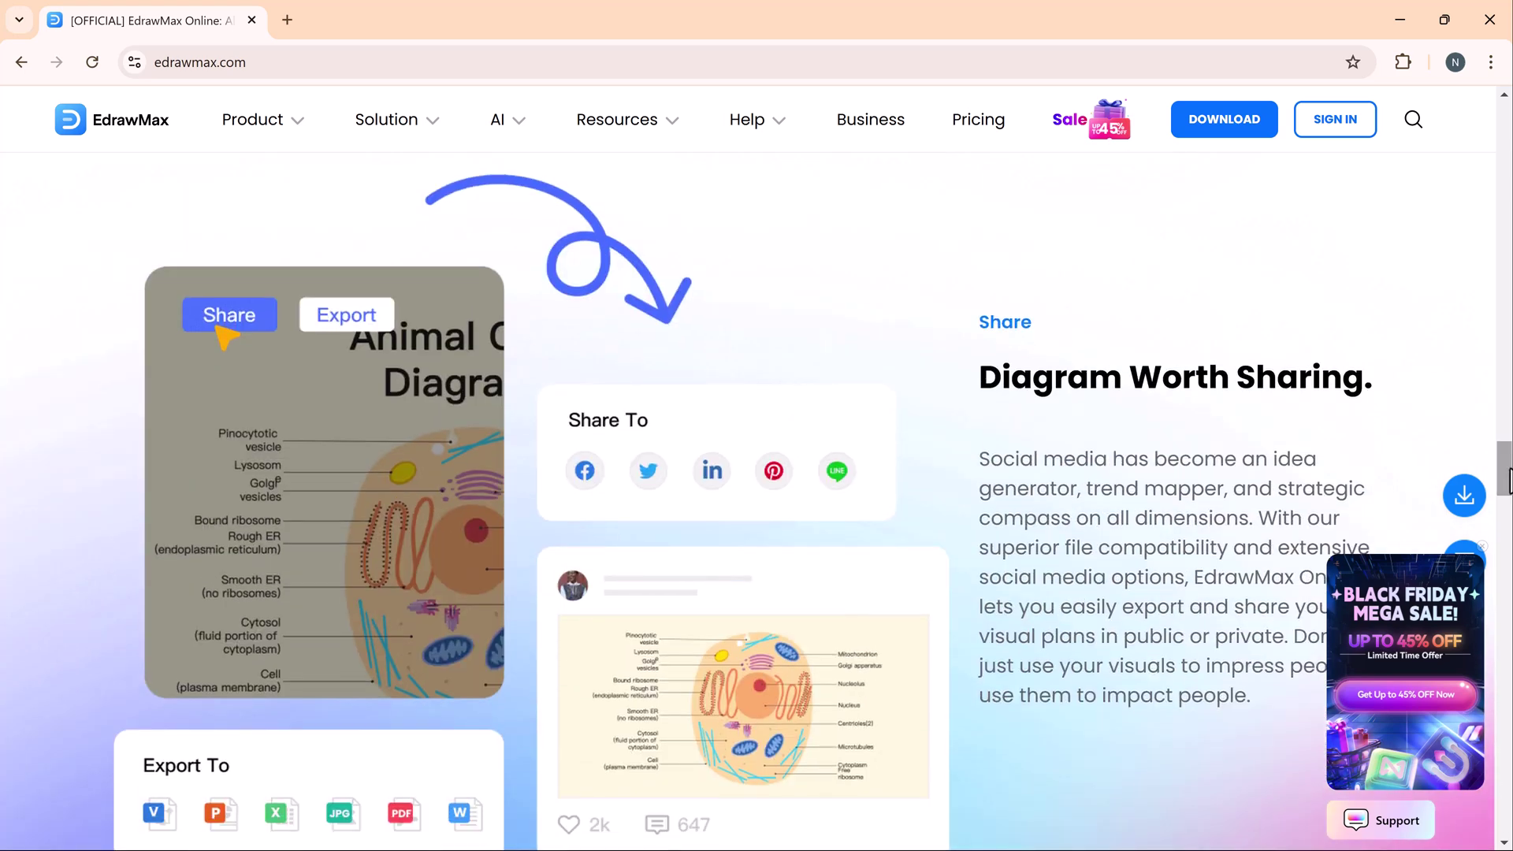
{"action": "left_click_drag", "start_coordinate": [1505, 479], "coordinate": [1506, 579]}
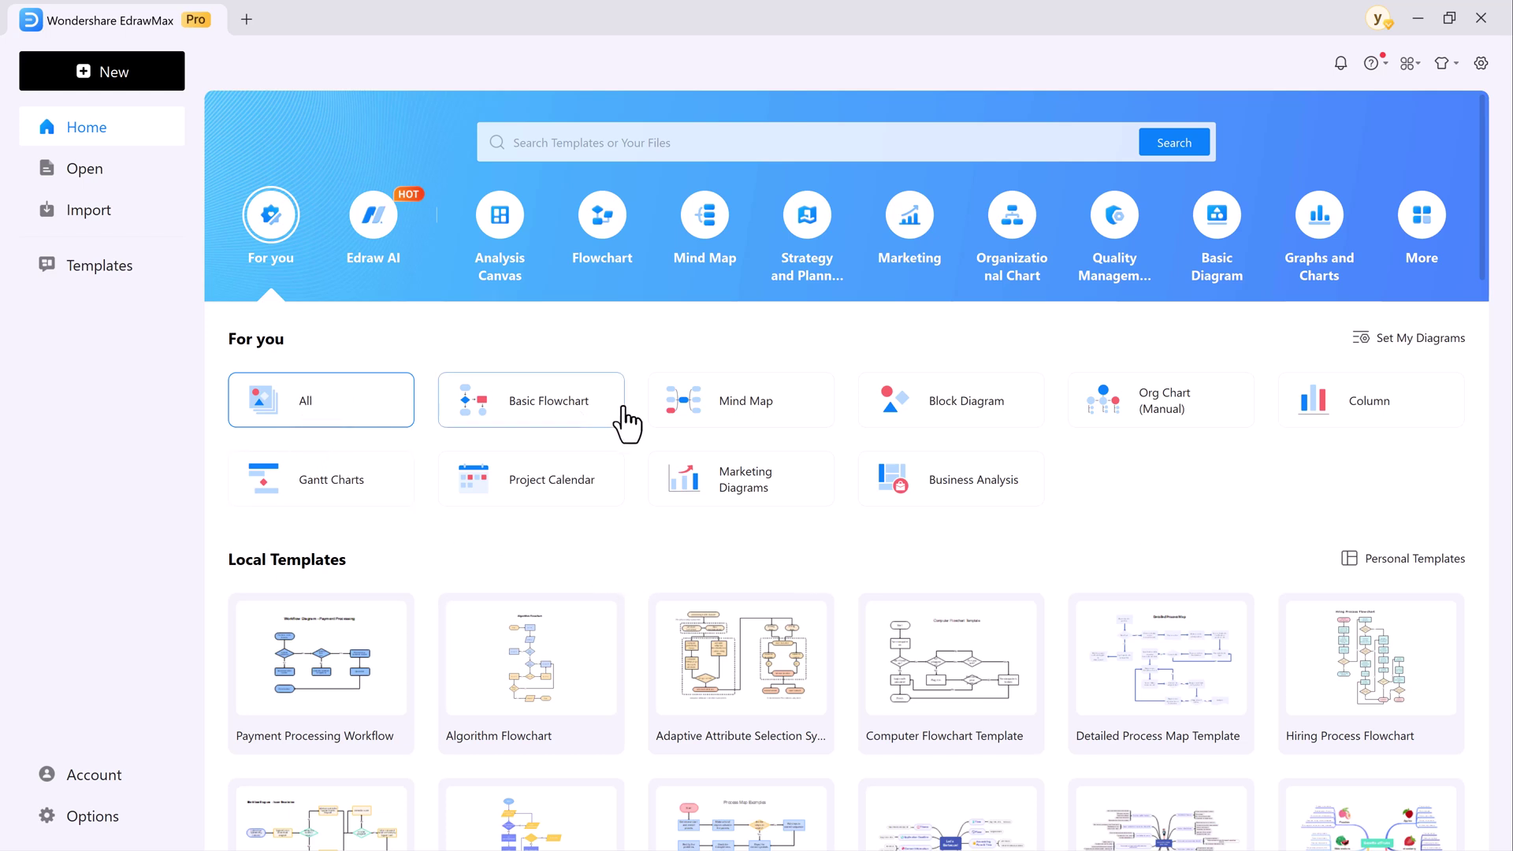
{"action": "scroll", "coordinate": [1165, 486], "scroll_direction": "down", "scroll_amount": 2}
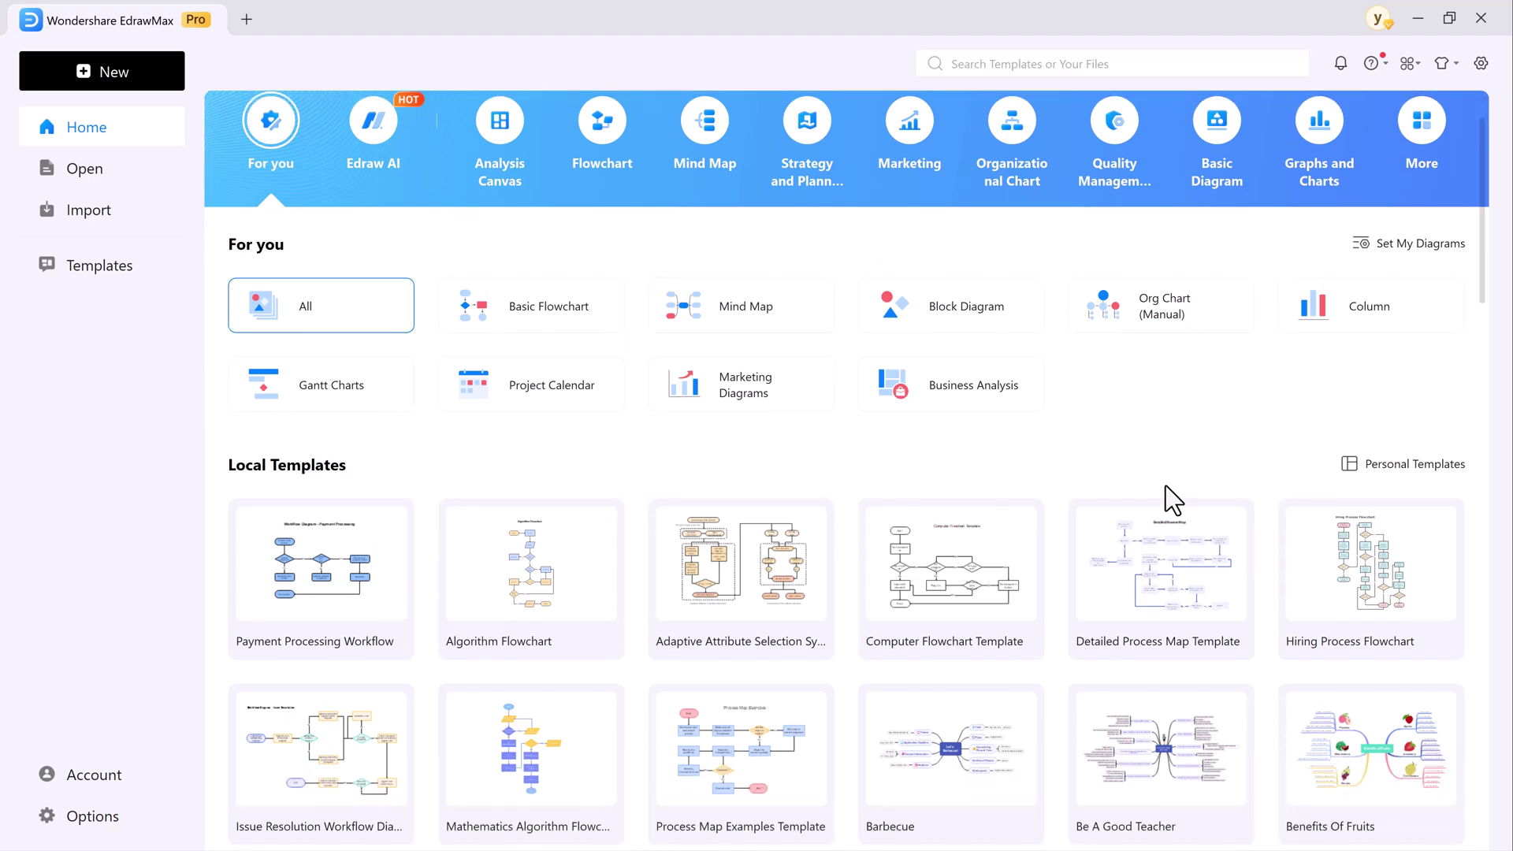
{"action": "scroll", "coordinate": [1166, 486], "scroll_direction": "down", "scroll_amount": 2}
{"action": "scroll", "coordinate": [1165, 500], "scroll_direction": "down", "scroll_amount": 1}
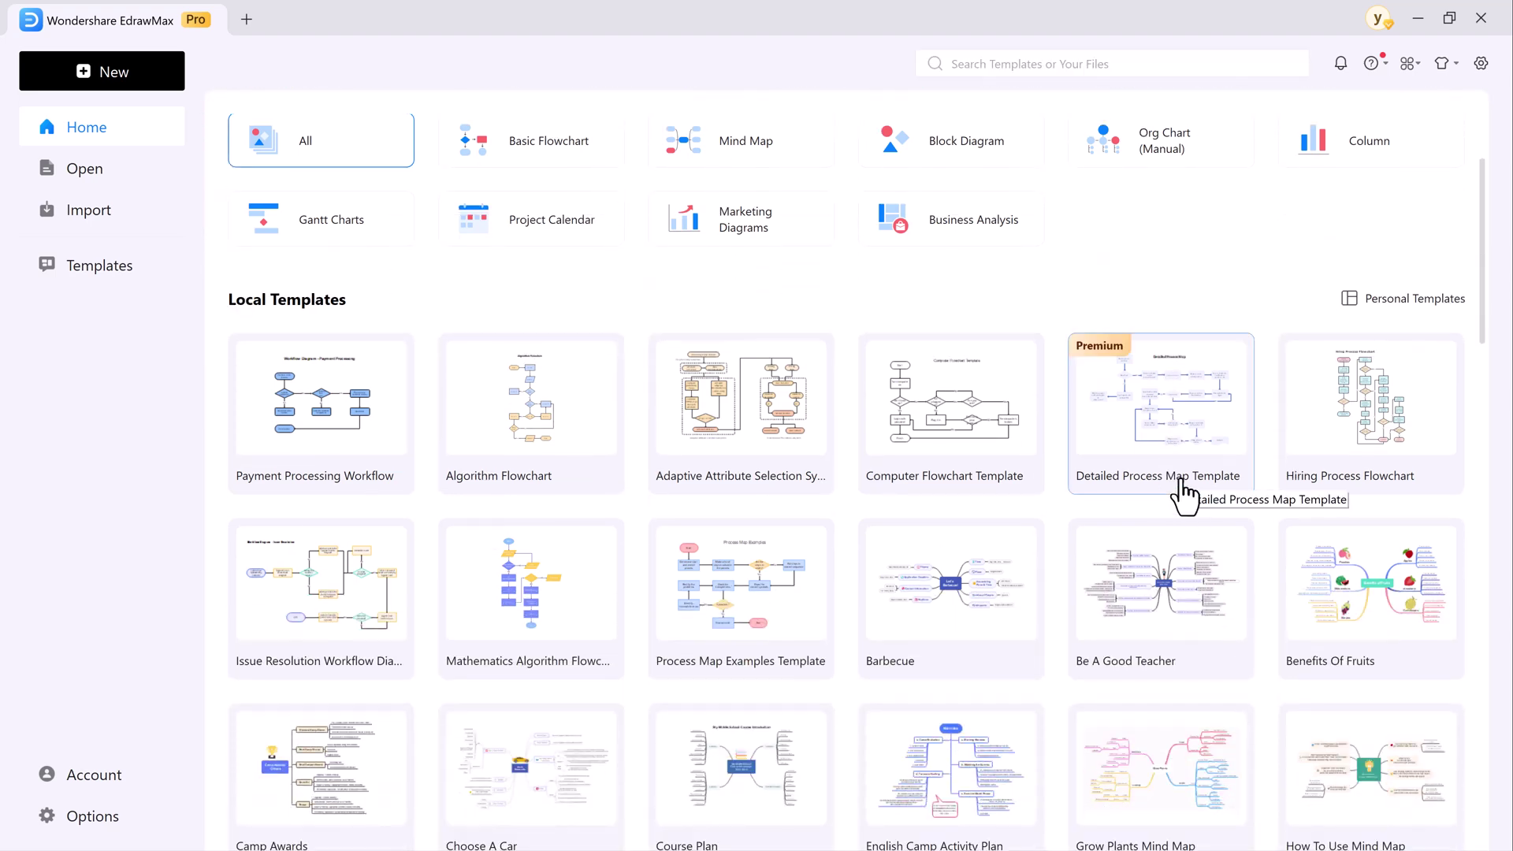
{"action": "left_click_drag", "start_coordinate": [1489, 313], "coordinate": [1500, 381]}
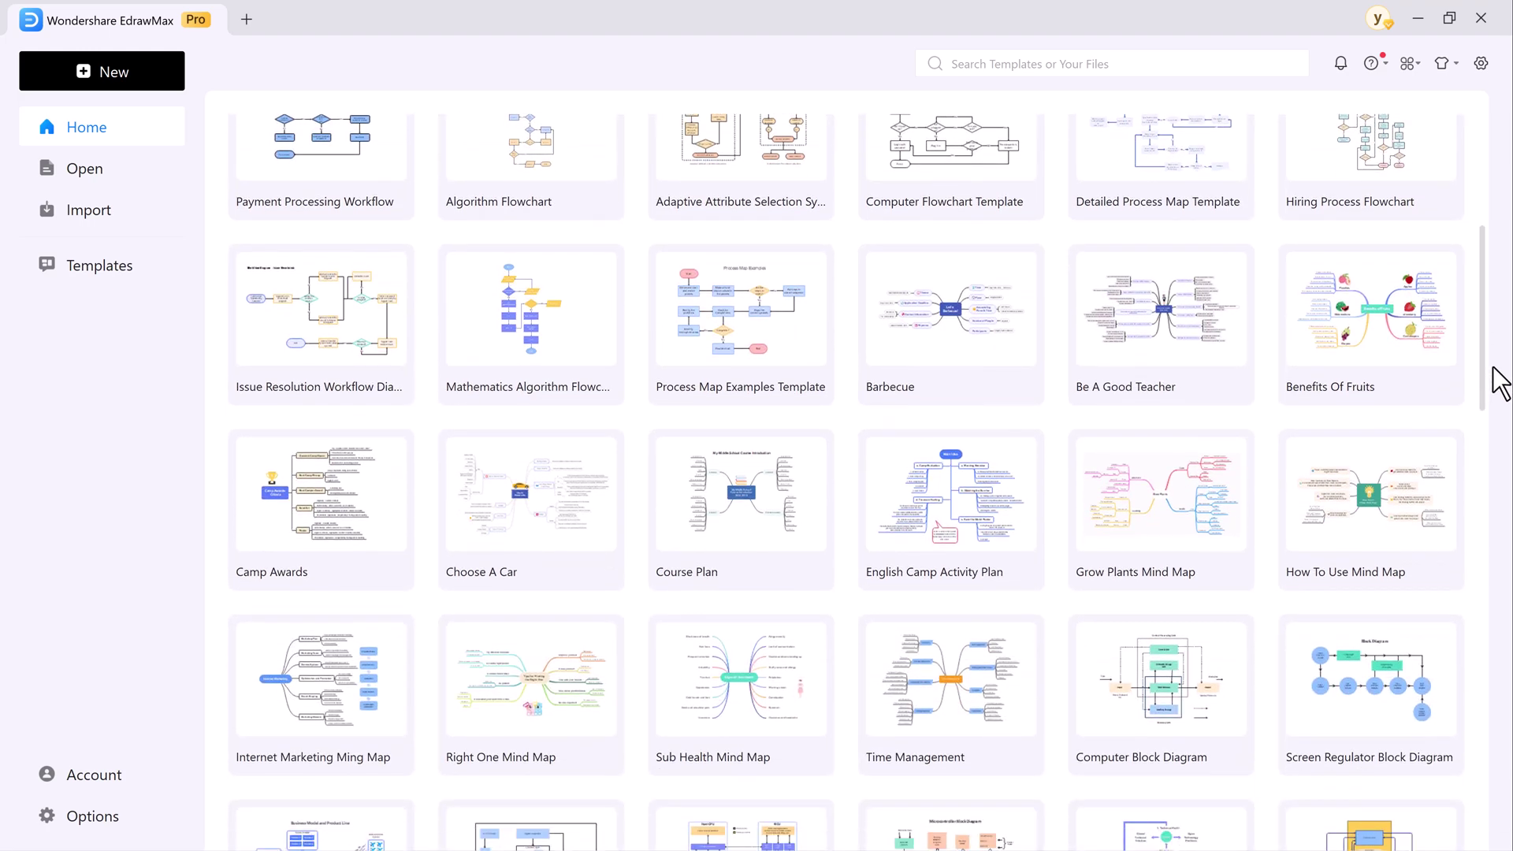
{"action": "left_click_drag", "start_coordinate": [1499, 380], "coordinate": [1509, 791]}
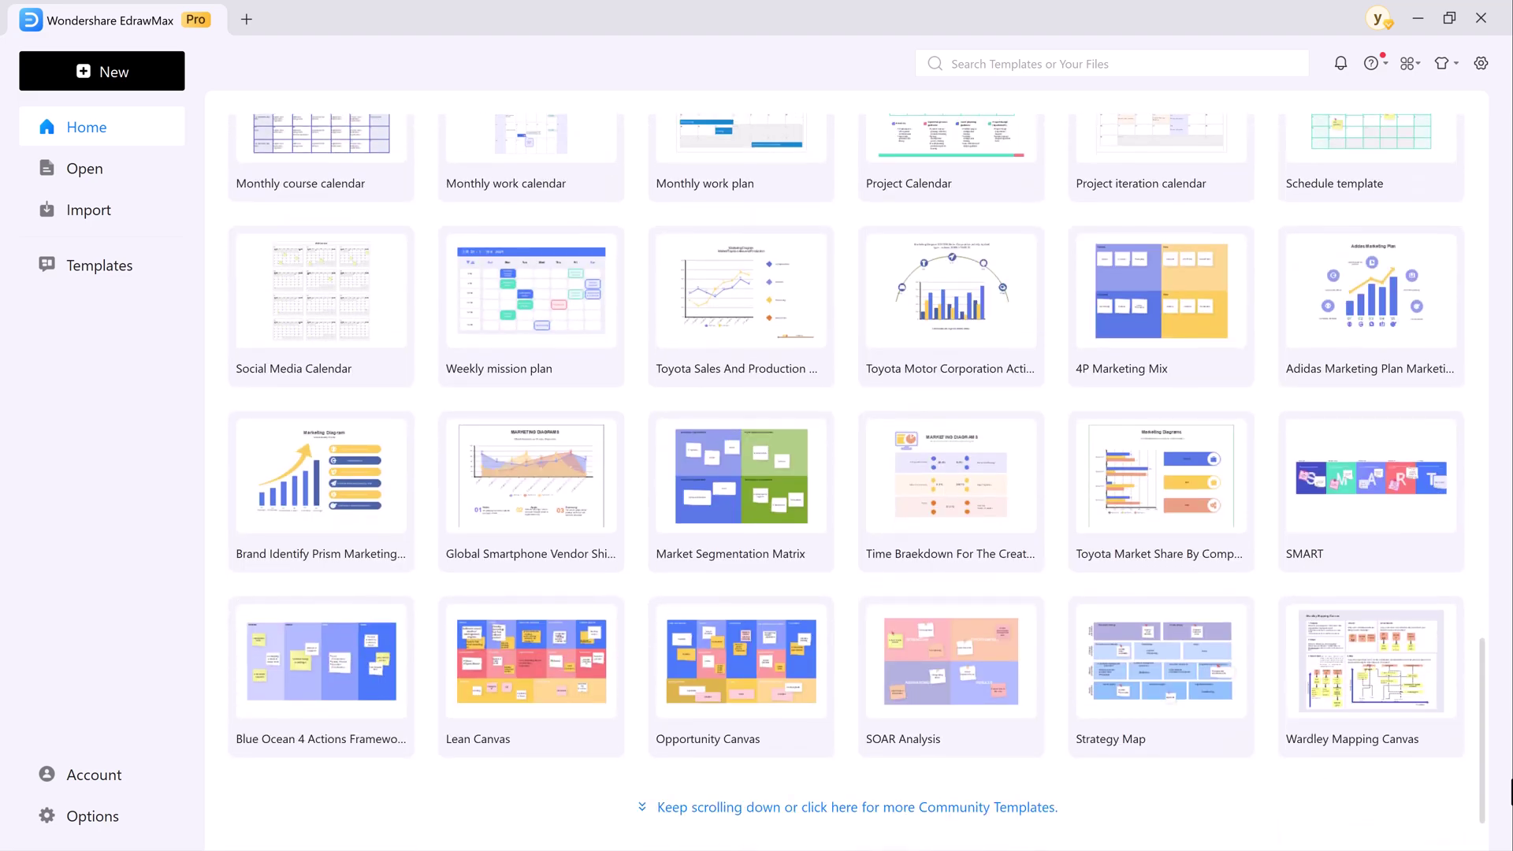
{"action": "mouse_move", "coordinate": [1509, 792]}
{"action": "left_mouse_down"}
{"action": "mouse_move", "coordinate": [1511, 827]}
{"action": "mouse_move", "coordinate": [1491, 189]}
{"action": "left_mouse_up"}
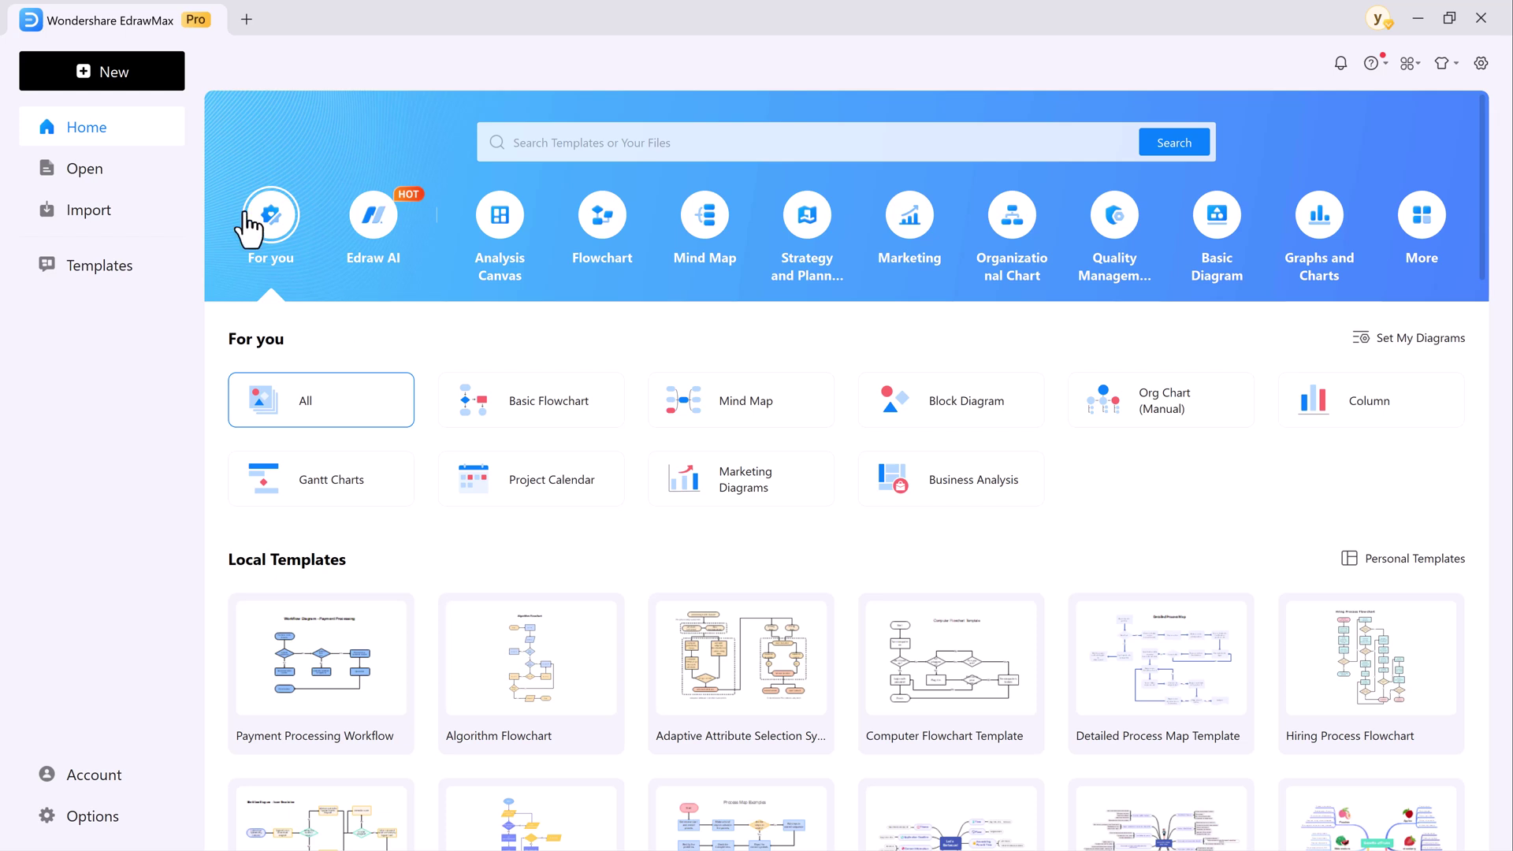
Step: Start a new drawing in AI Flowchart mode from the Home page's Edraw AI tab
{"action": "left_click", "coordinate": [387, 236]}
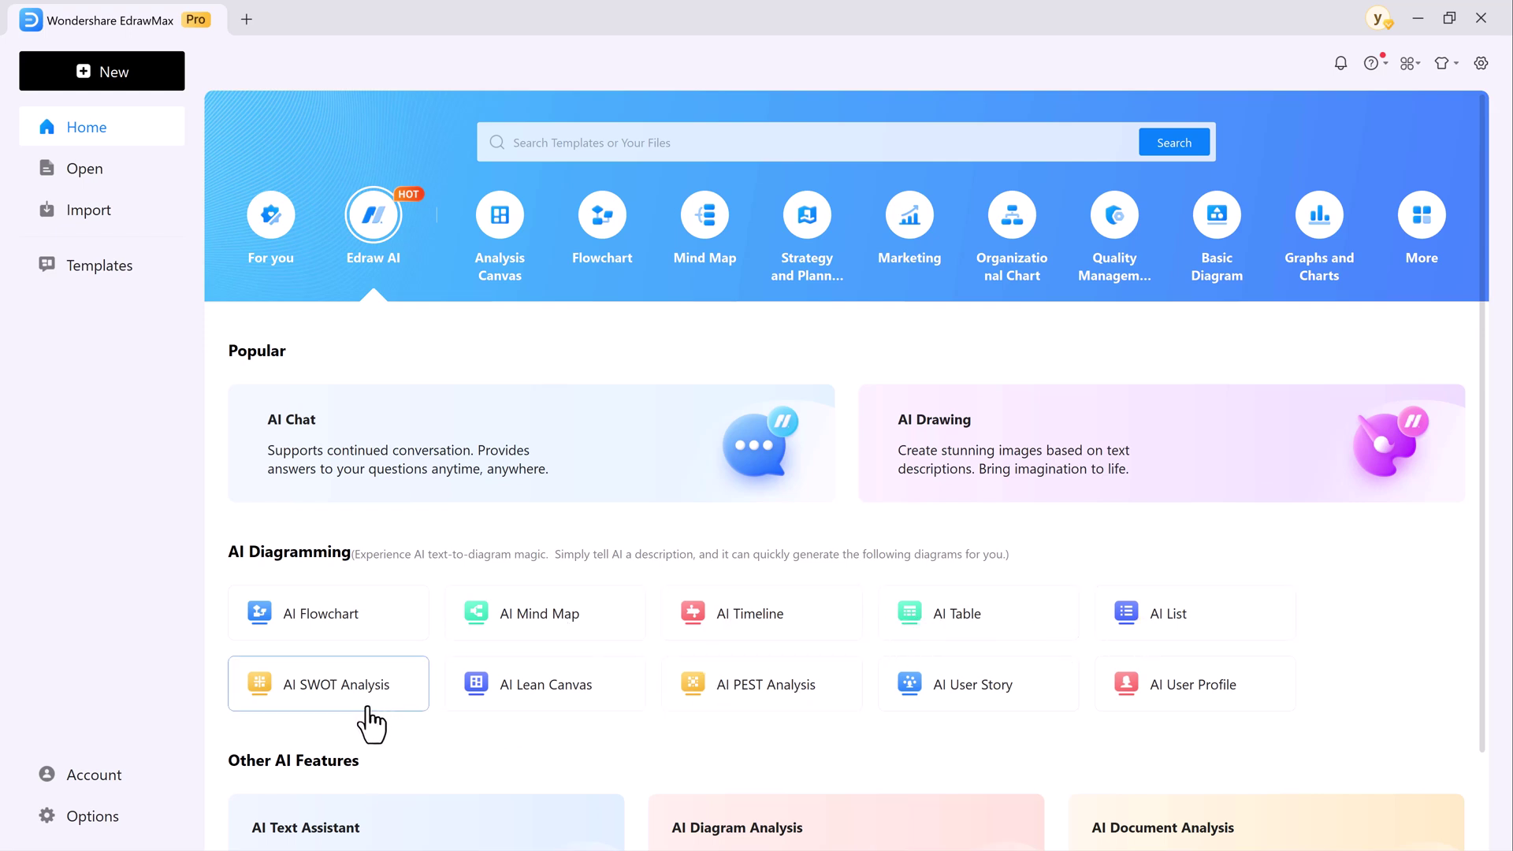
{"action": "left_click", "coordinate": [360, 628]}
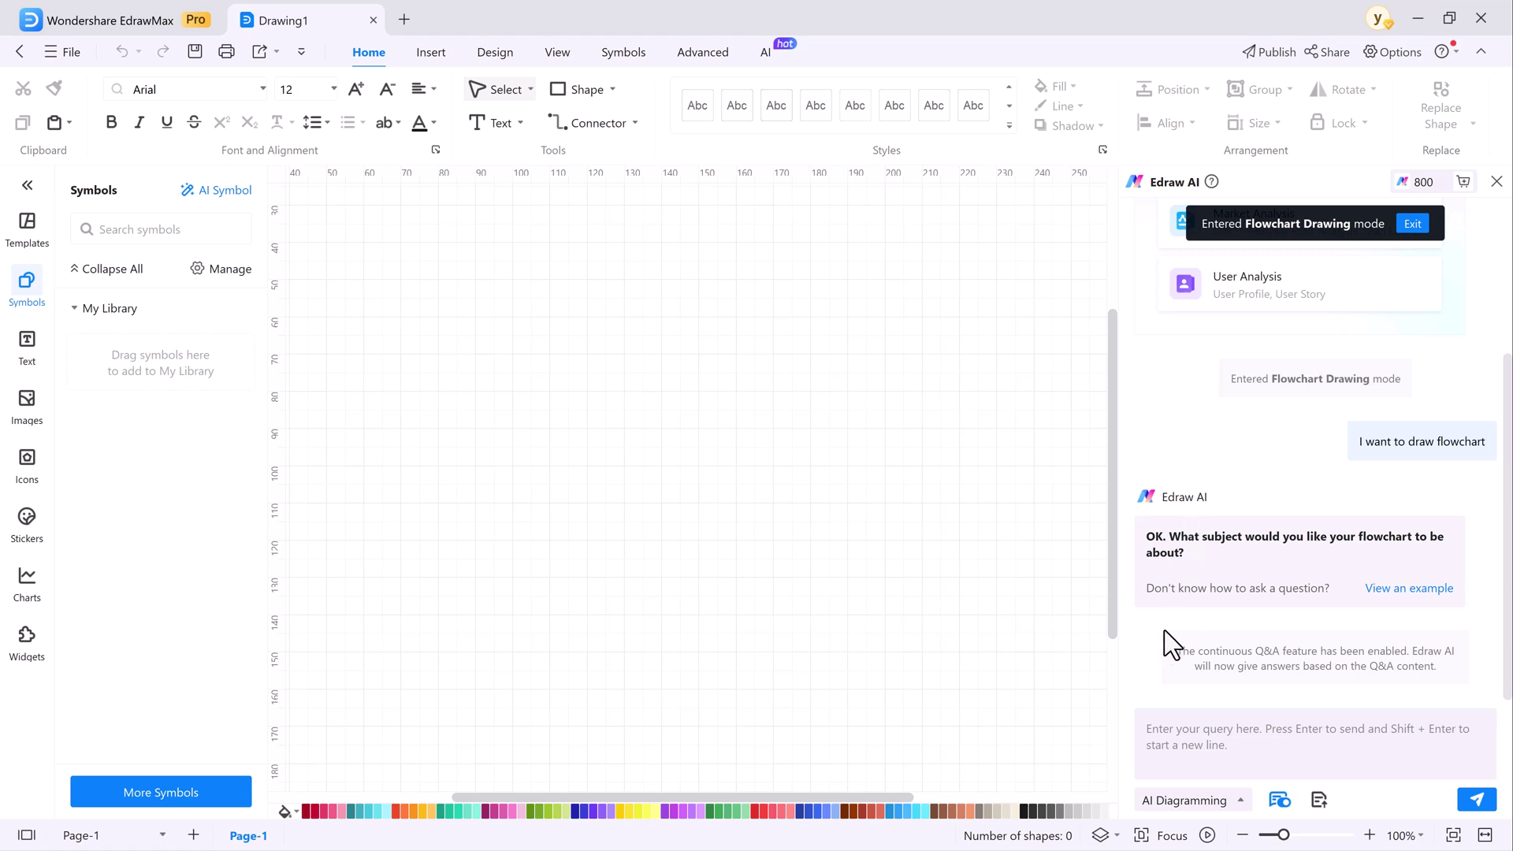
Step: Ask Edraw AI for a 'Hiring process flowchart' and deselect the generated chart
{"action": "left_click", "coordinate": [1230, 743]}
{"action": "type", "text": "Hir"}
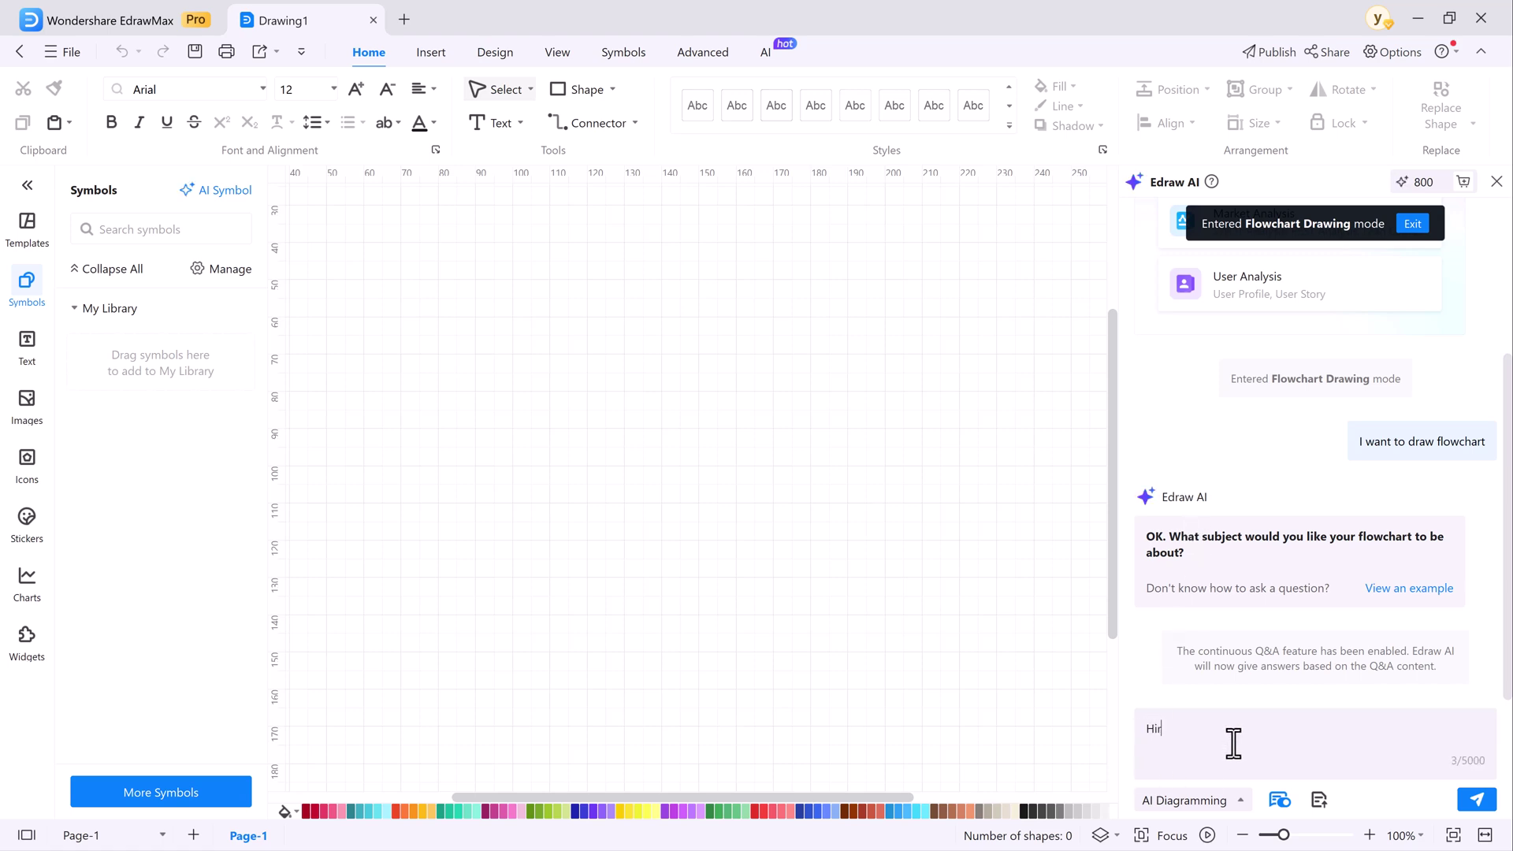
{"action": "type", "text": "owchart"}
{"action": "key", "text": "Return"}
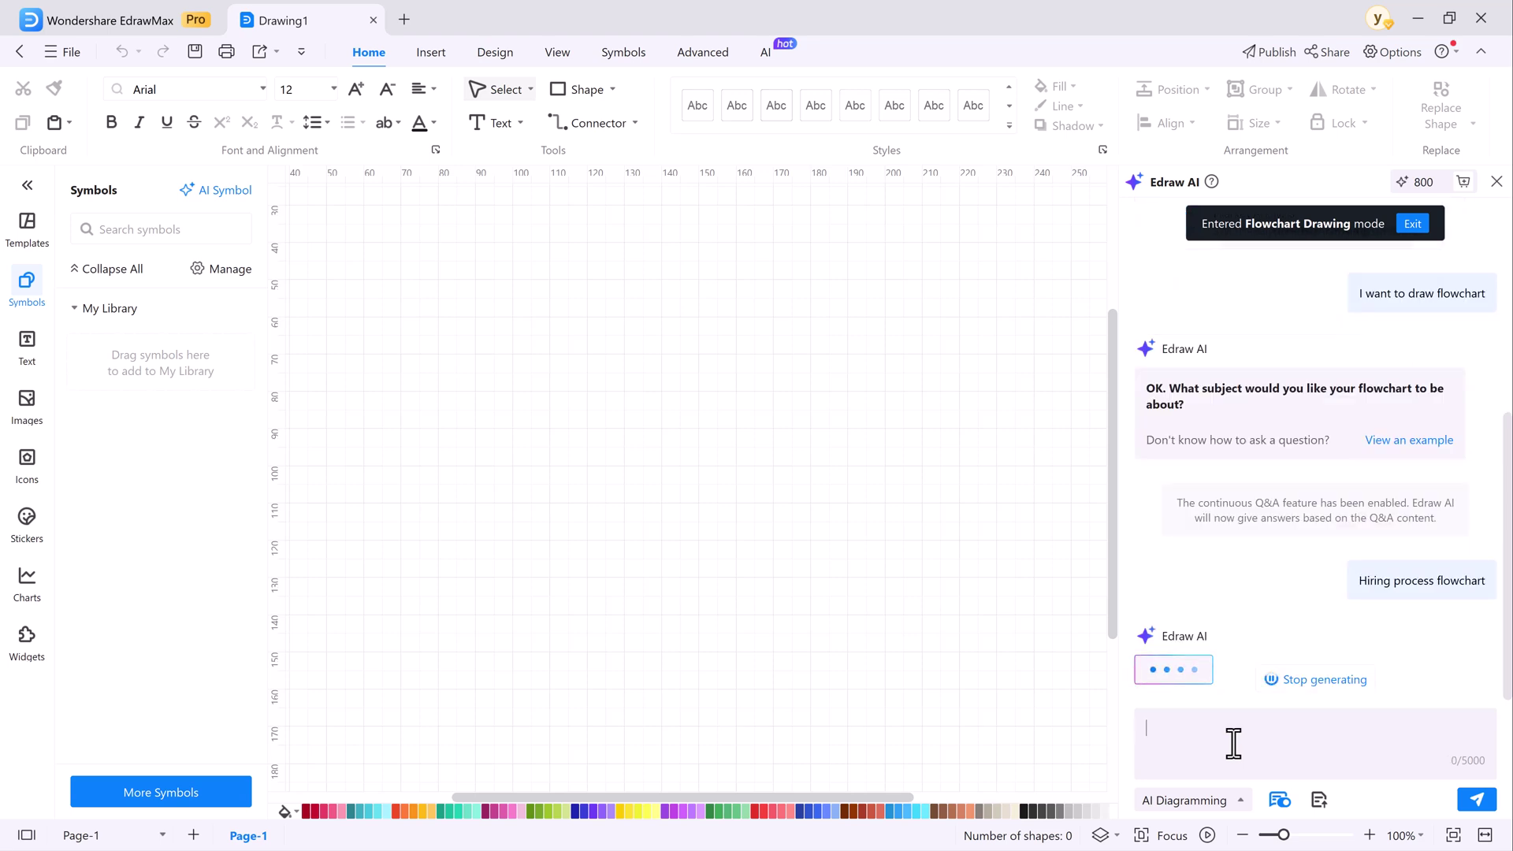
{"action": "scroll", "coordinate": [966, 578], "scroll_direction": "up", "scroll_amount": 3}
{"action": "scroll", "coordinate": [910, 542], "scroll_direction": "up", "scroll_amount": 2}
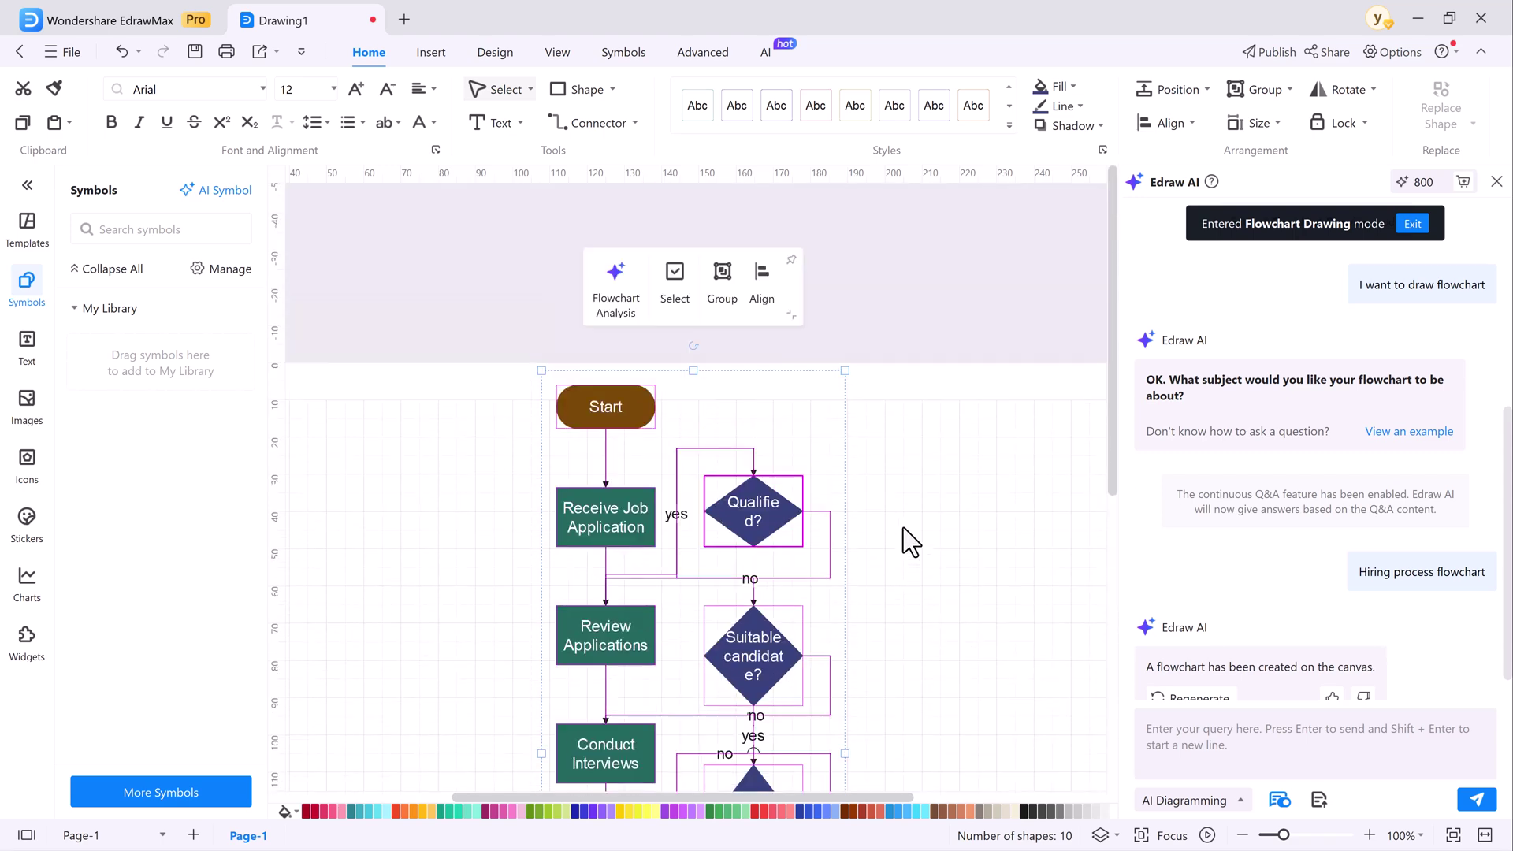
{"action": "scroll", "coordinate": [911, 542], "scroll_direction": "down", "scroll_amount": 3}
{"action": "scroll", "coordinate": [910, 541], "scroll_direction": "down", "scroll_amount": 3}
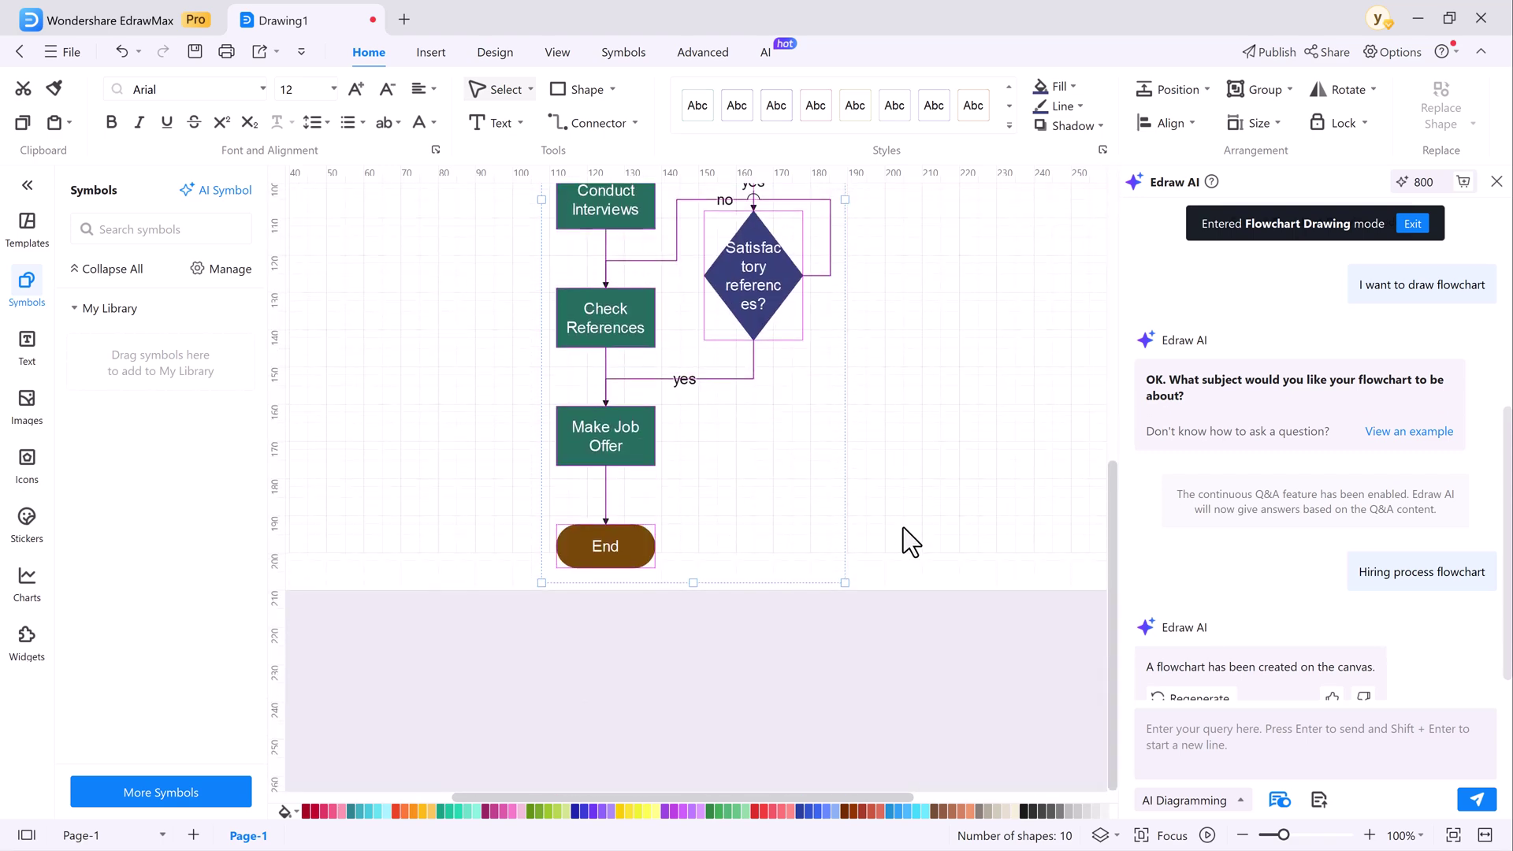
{"action": "scroll", "coordinate": [911, 541], "scroll_direction": "up", "scroll_amount": 3}
{"action": "scroll", "coordinate": [910, 542], "scroll_direction": "up", "scroll_amount": 2}
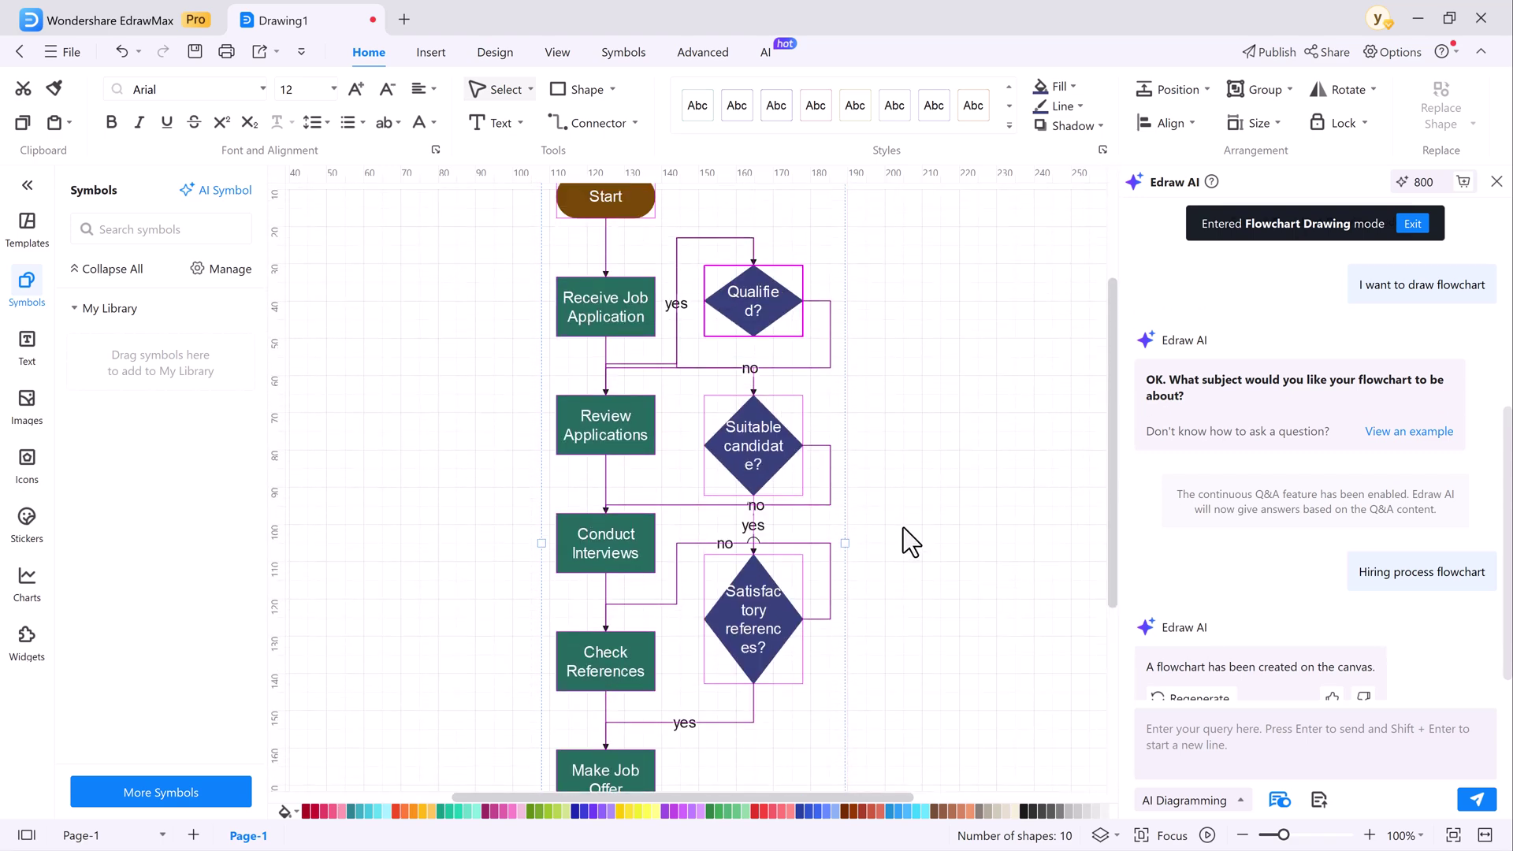
{"action": "left_click", "coordinate": [966, 464]}
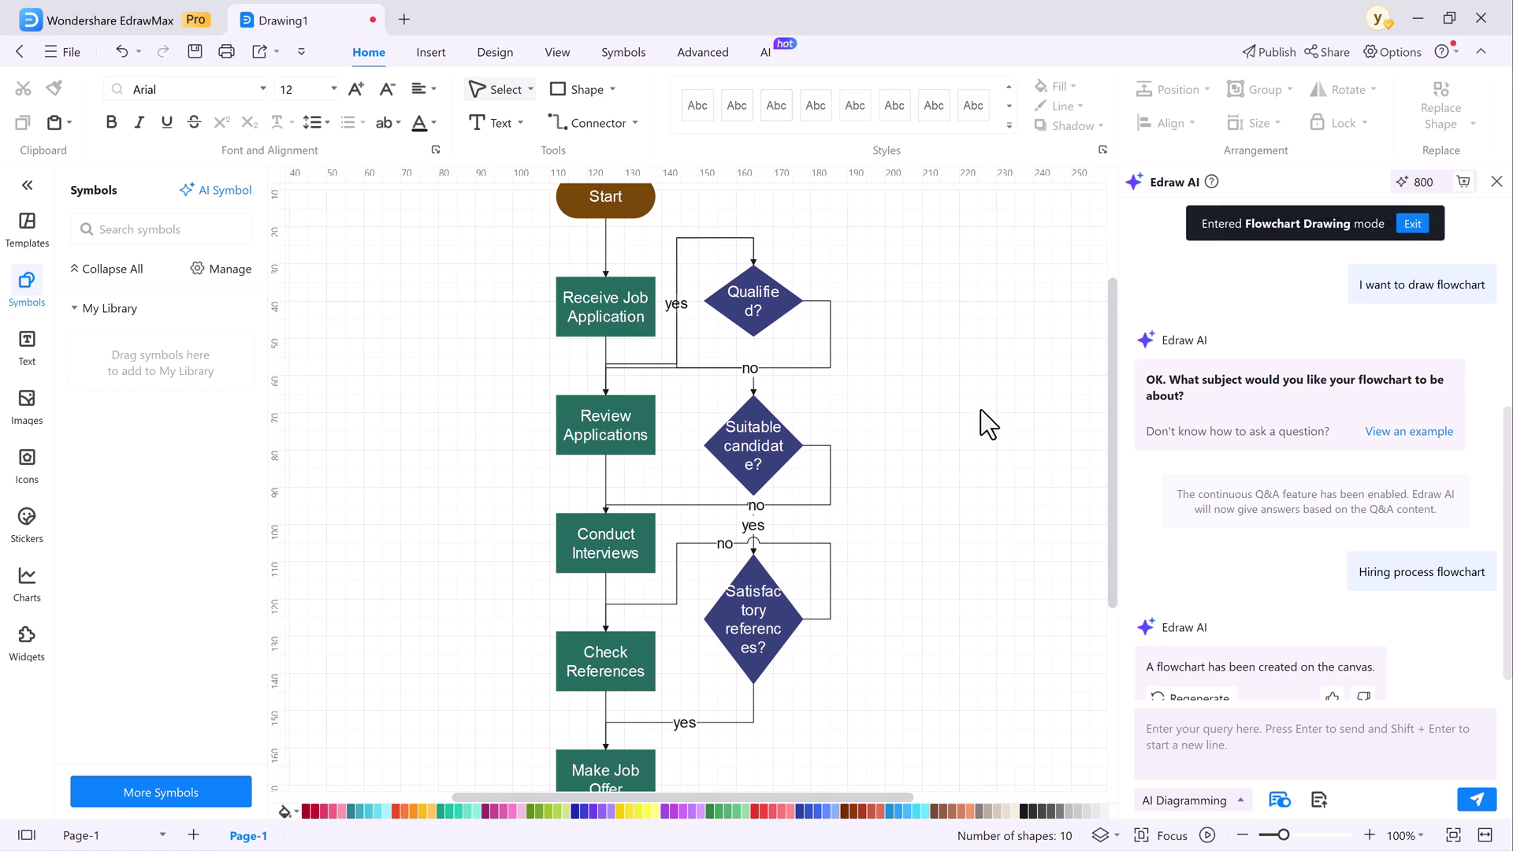
Step: Fill Check References pink, Review Applications orange and the Suitable candidate diamond light blue
{"action": "mouse_move", "coordinate": [753, 301]}
{"action": "left_click", "coordinate": [621, 668]}
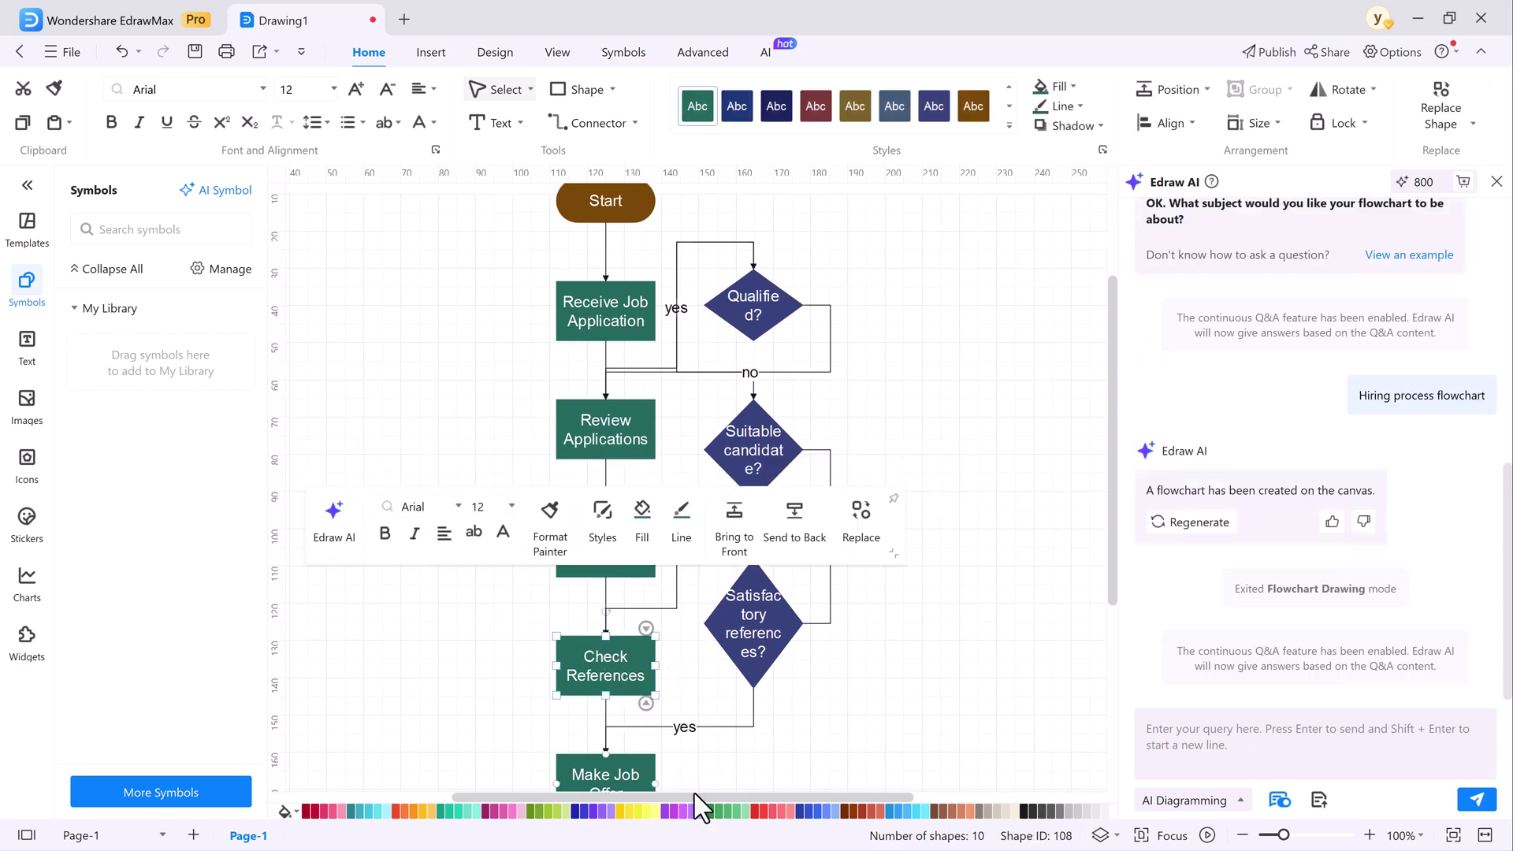
{"action": "left_click", "coordinate": [739, 811]}
{"action": "left_click", "coordinate": [781, 813]}
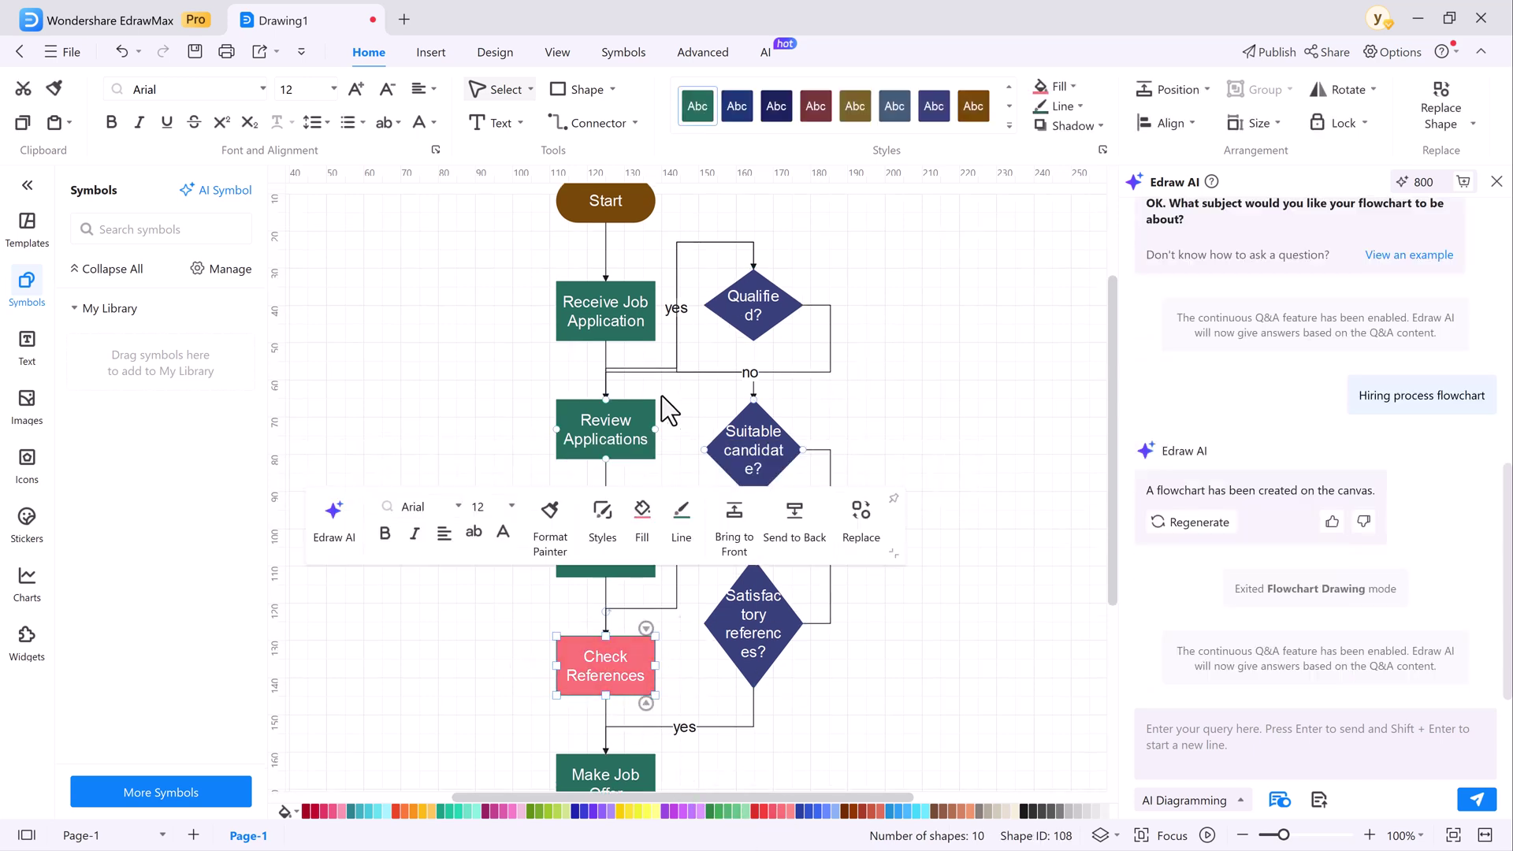
{"action": "left_click", "coordinate": [584, 426]}
{"action": "left_click", "coordinate": [412, 812]}
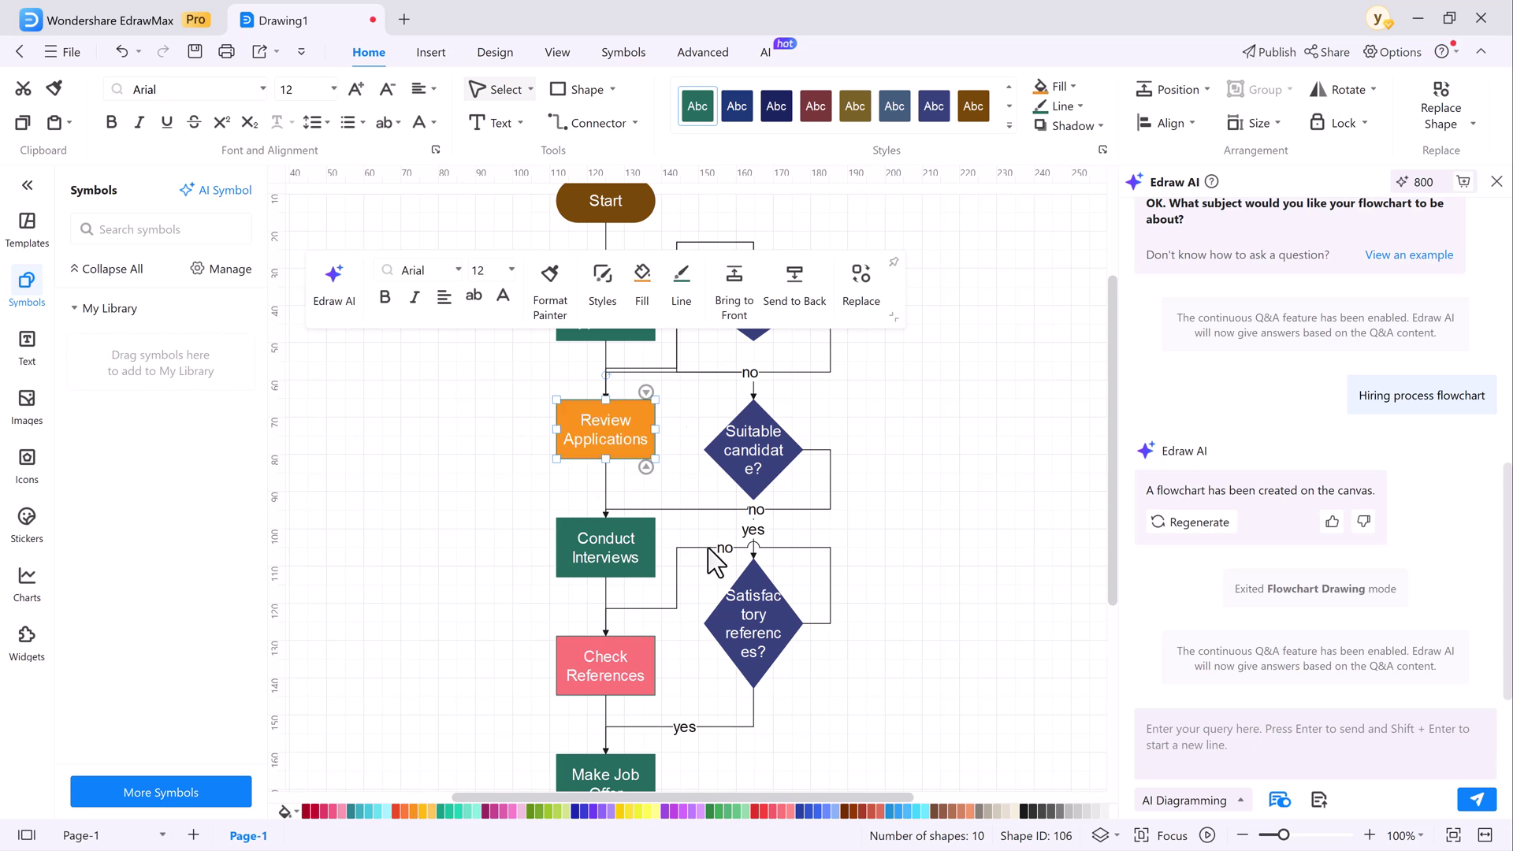
{"action": "left_click", "coordinate": [739, 455]}
{"action": "left_click", "coordinate": [827, 812]}
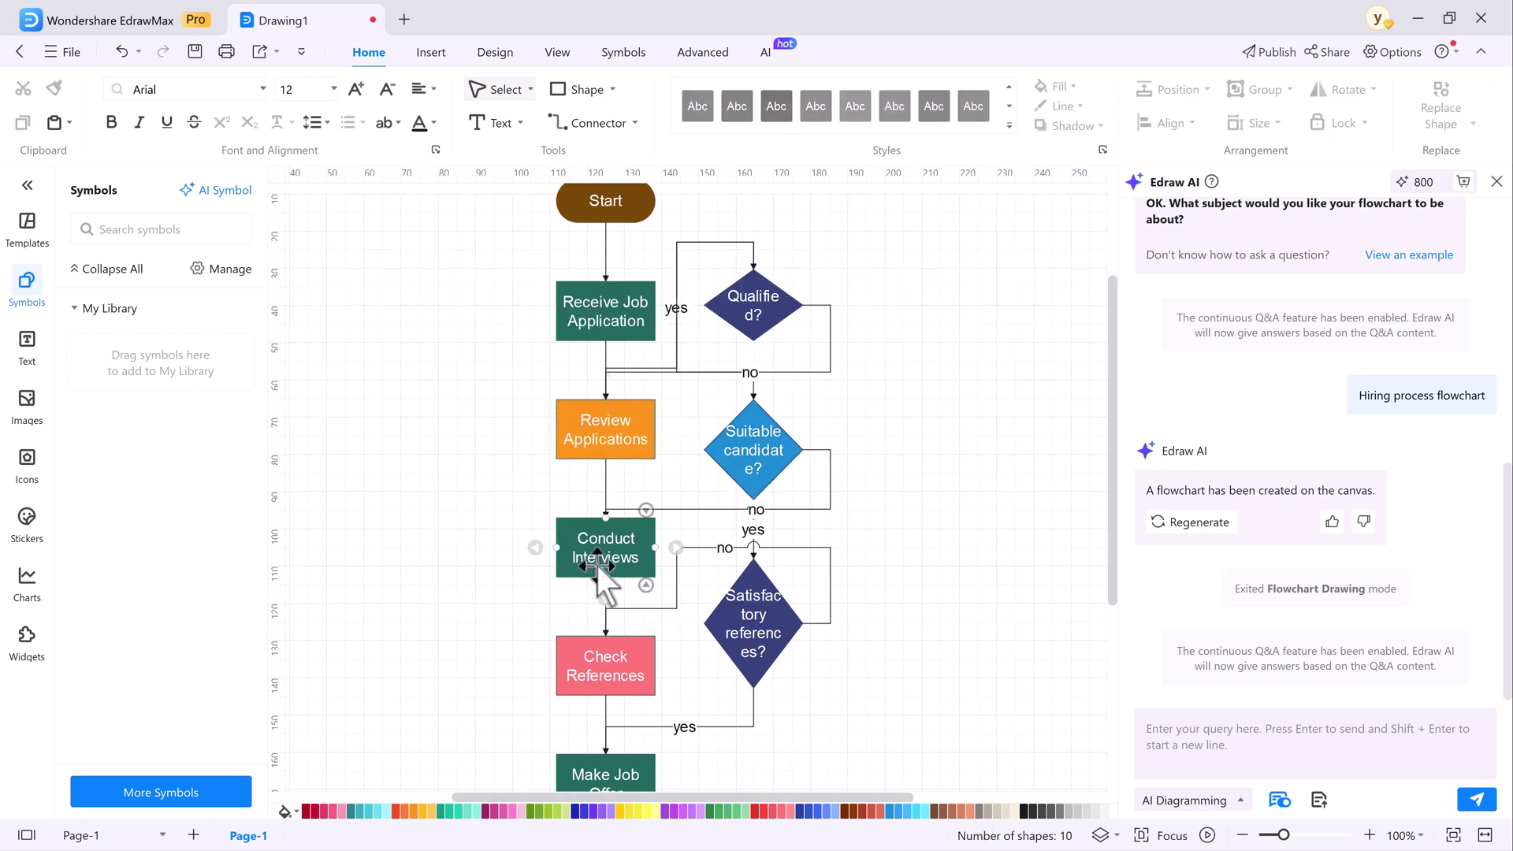
Step: Make the Conduct Interviews label bold and italic
{"action": "left_click", "coordinate": [609, 550]}
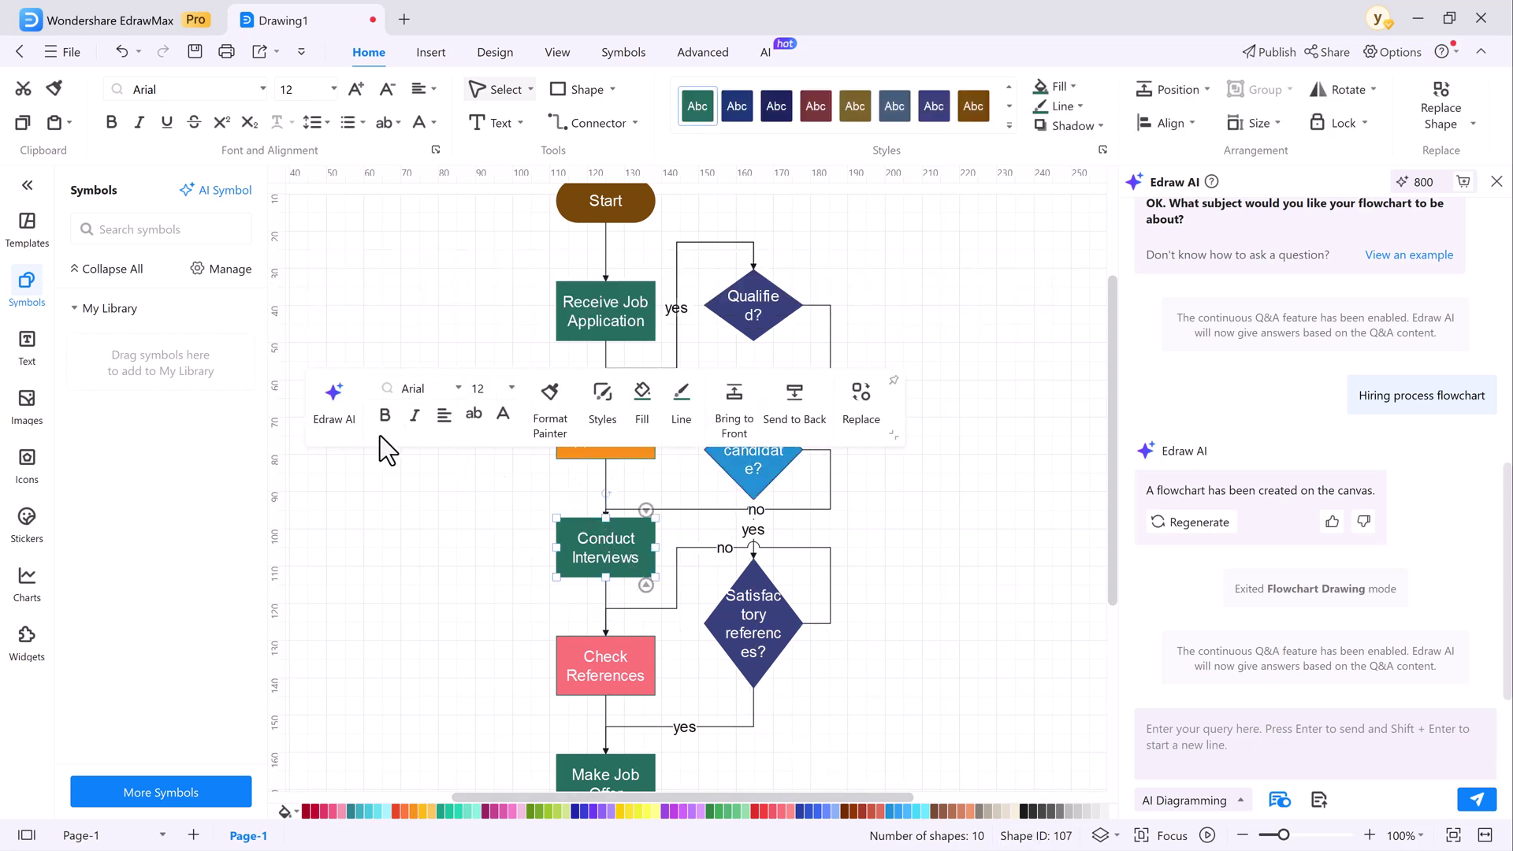
{"action": "left_click", "coordinate": [383, 416]}
{"action": "left_click", "coordinate": [414, 420]}
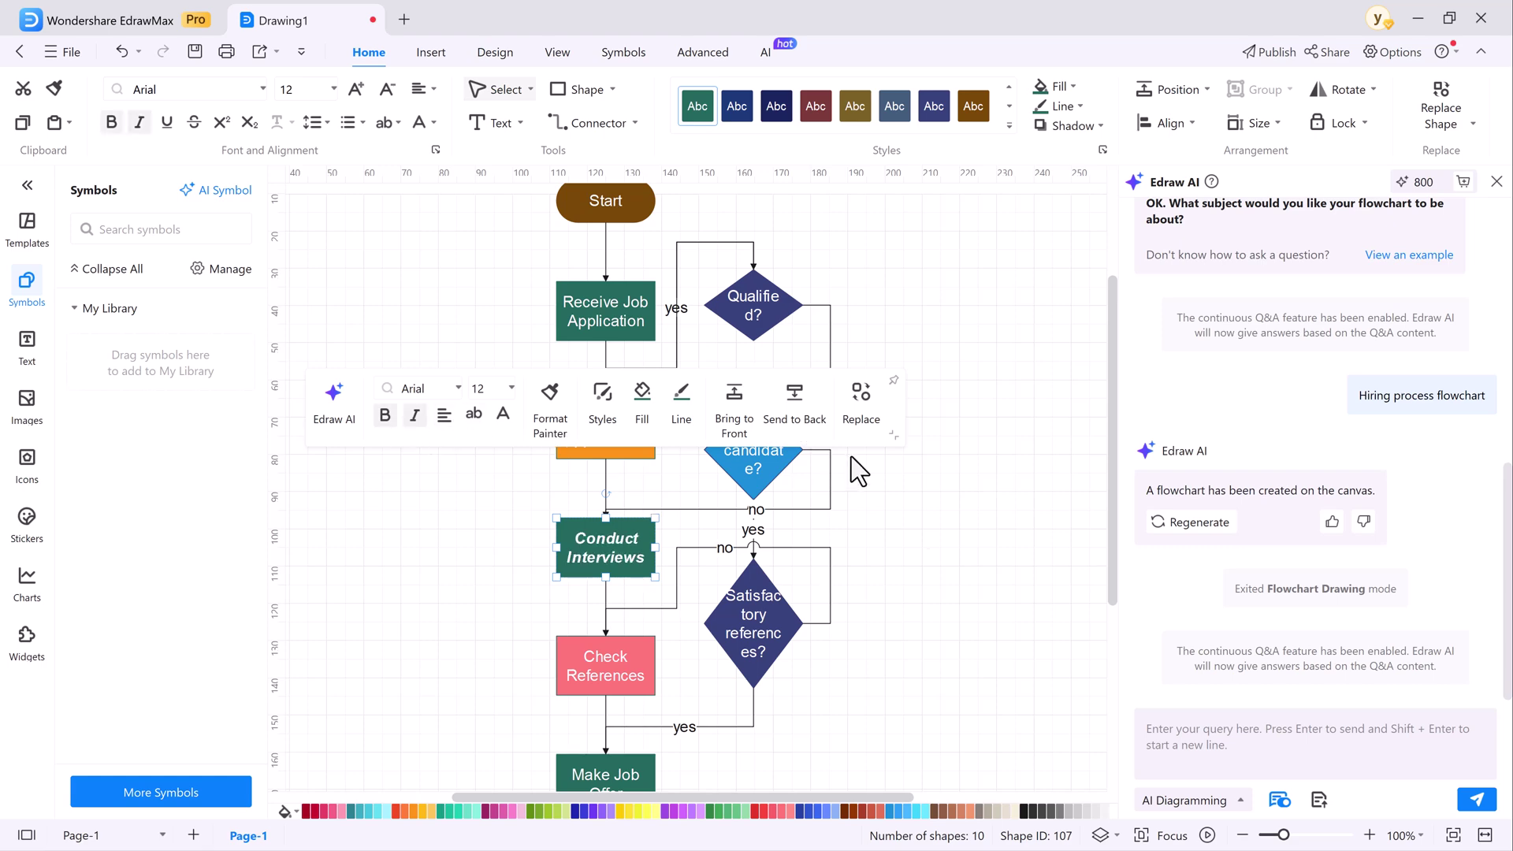
{"action": "left_click", "coordinate": [955, 556]}
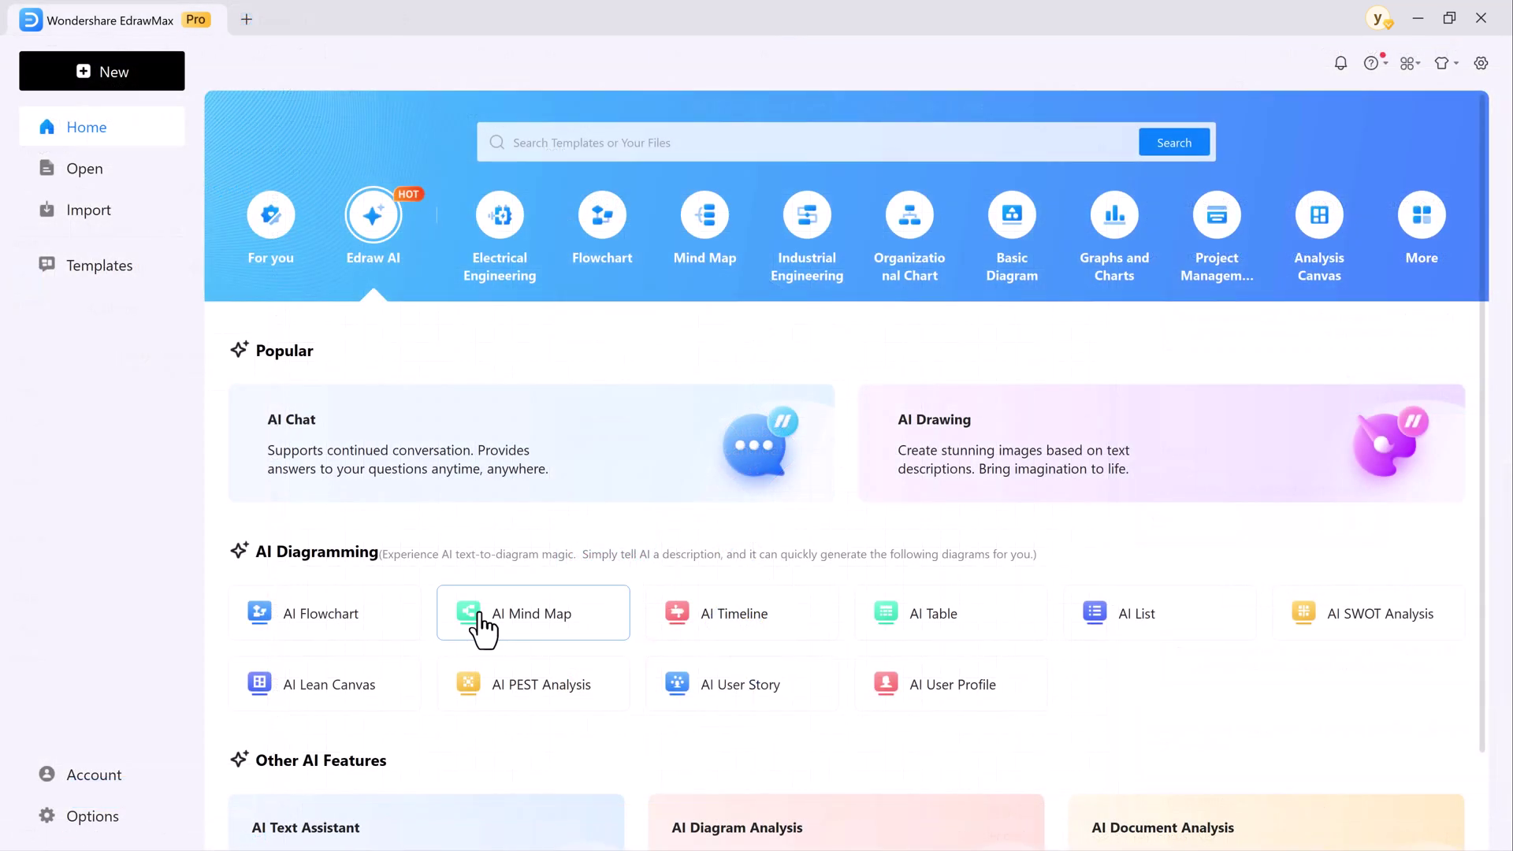
Step: Generate a 'Choose a Car' mind map with Edraw AI and zoom out to 80%
{"action": "left_click", "coordinate": [482, 619]}
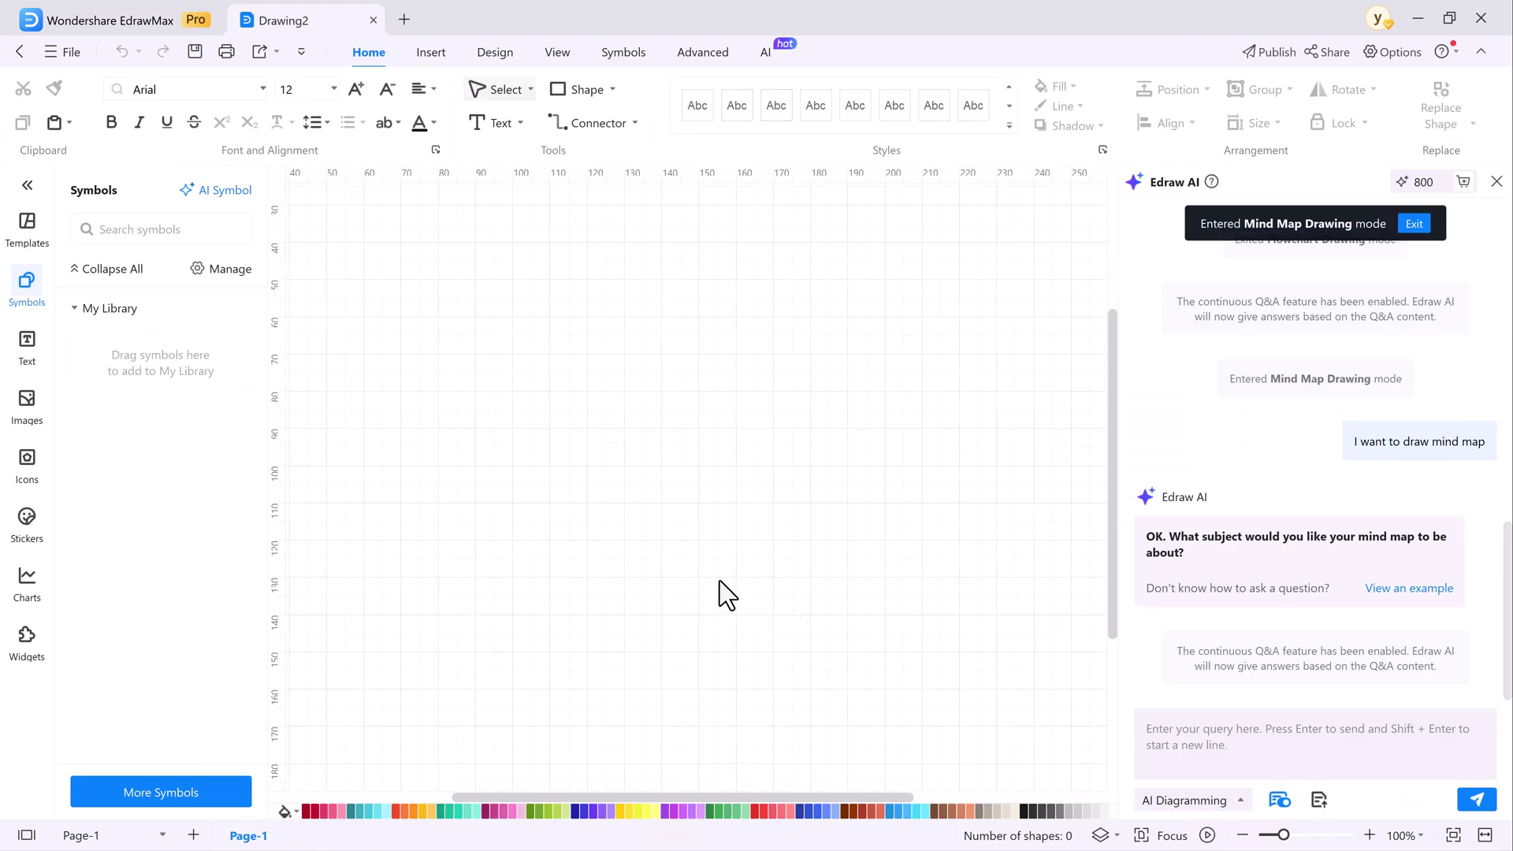
{"action": "left_click", "coordinate": [1185, 736]}
{"action": "type", "text": "Choose a Car"}
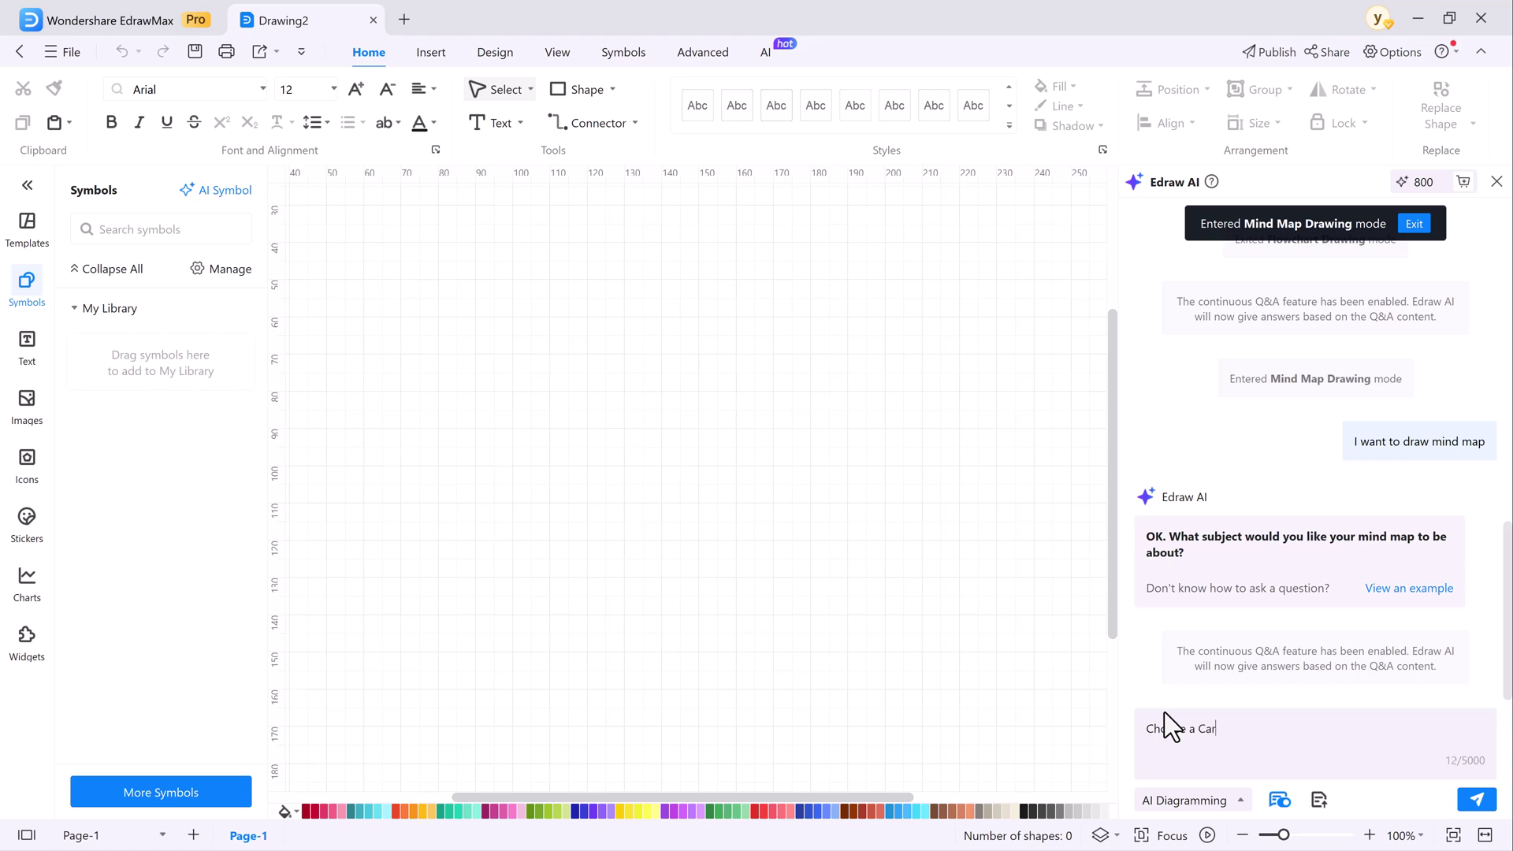
{"action": "key", "text": "Return"}
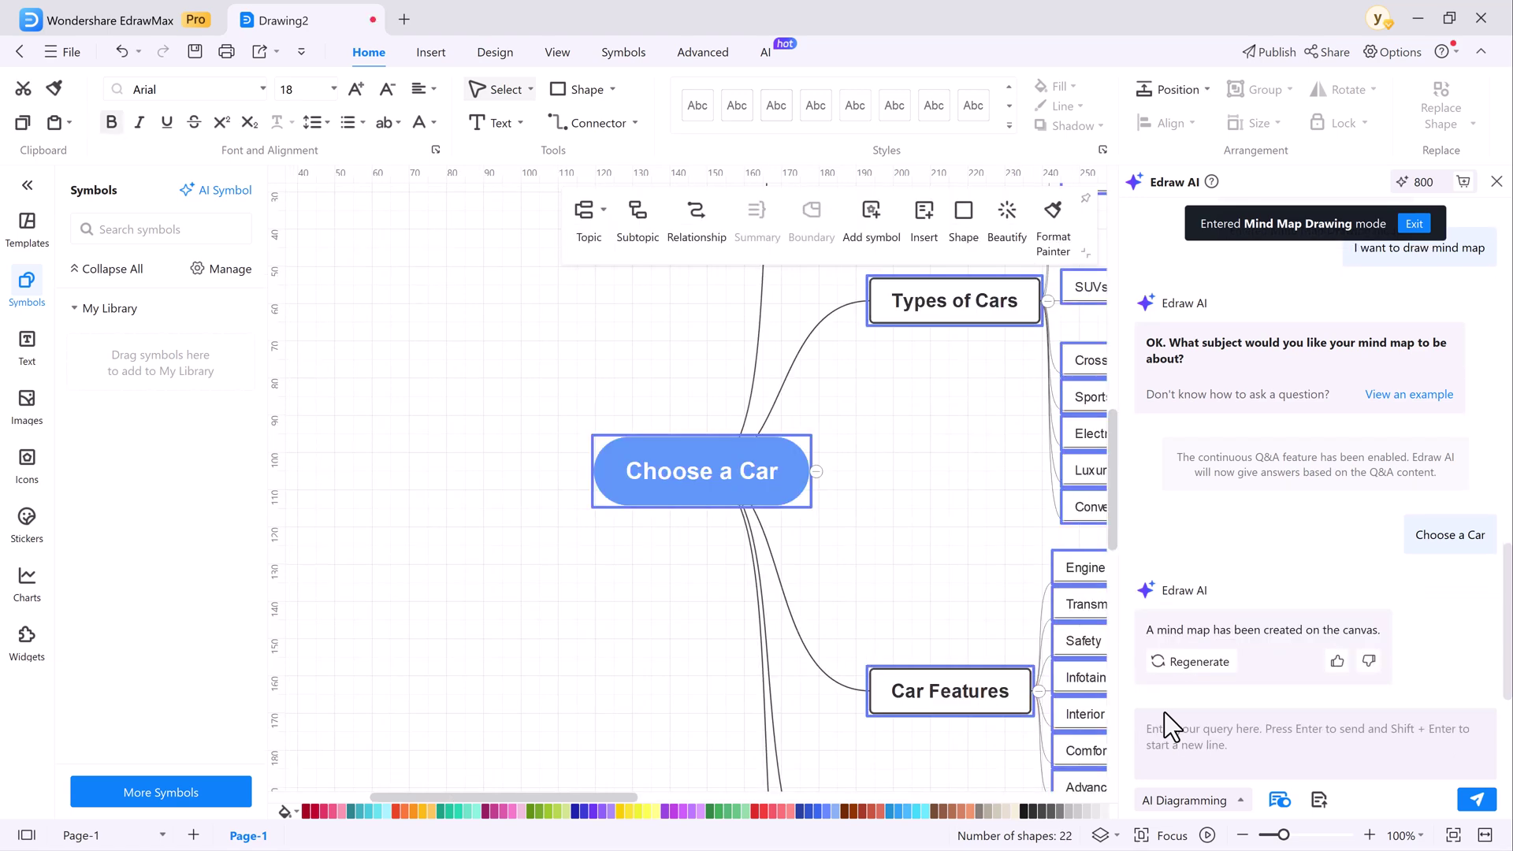
{"action": "left_click", "coordinate": [1242, 834]}
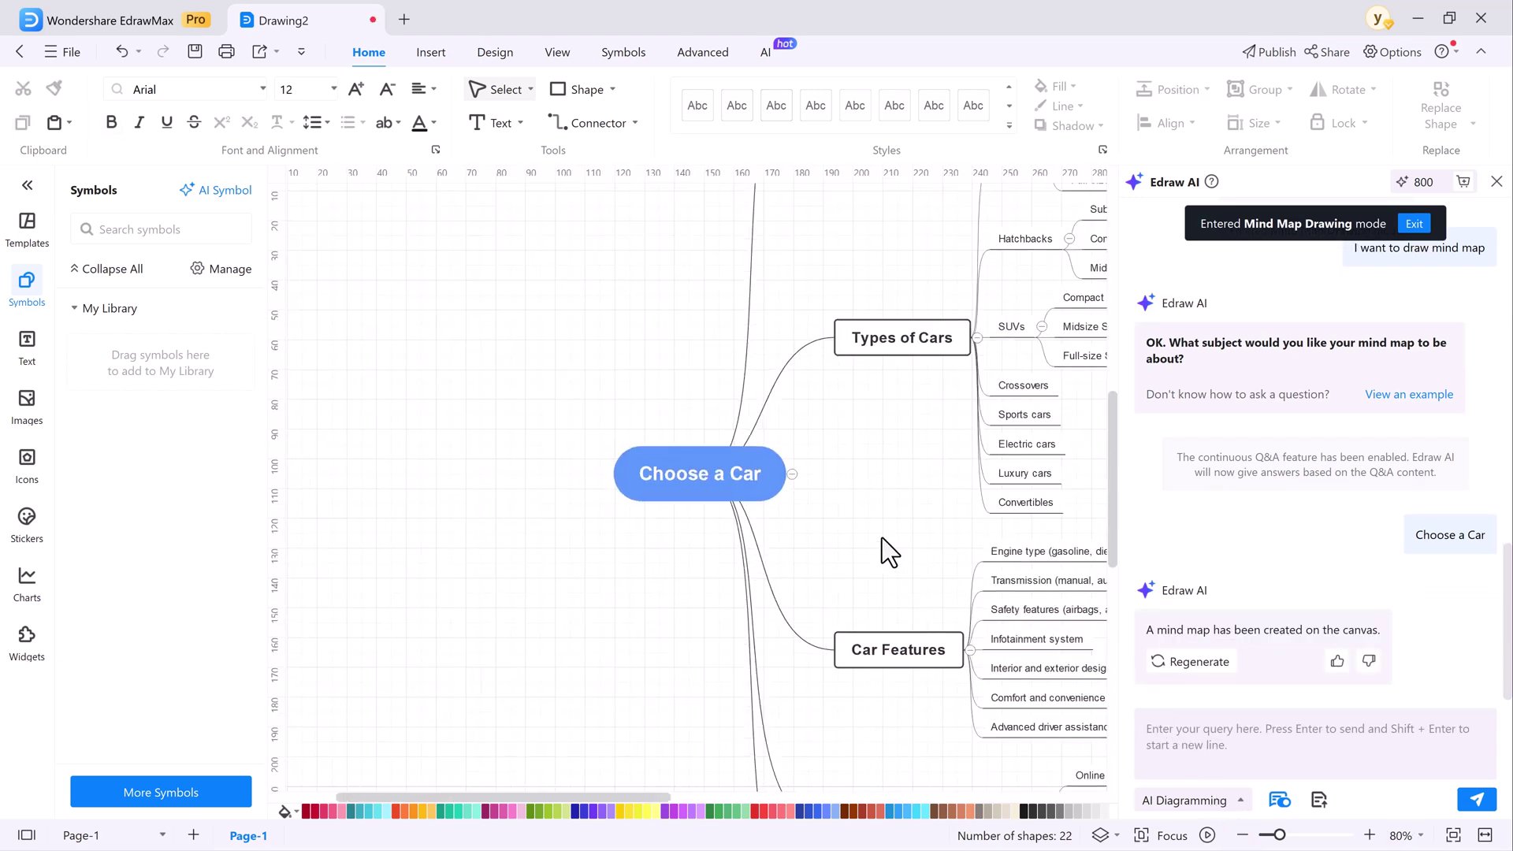
Step: Move the Choose a Car topic left and try Beautify map styles
{"action": "left_click_drag", "start_coordinate": [653, 477], "coordinate": [598, 497]}
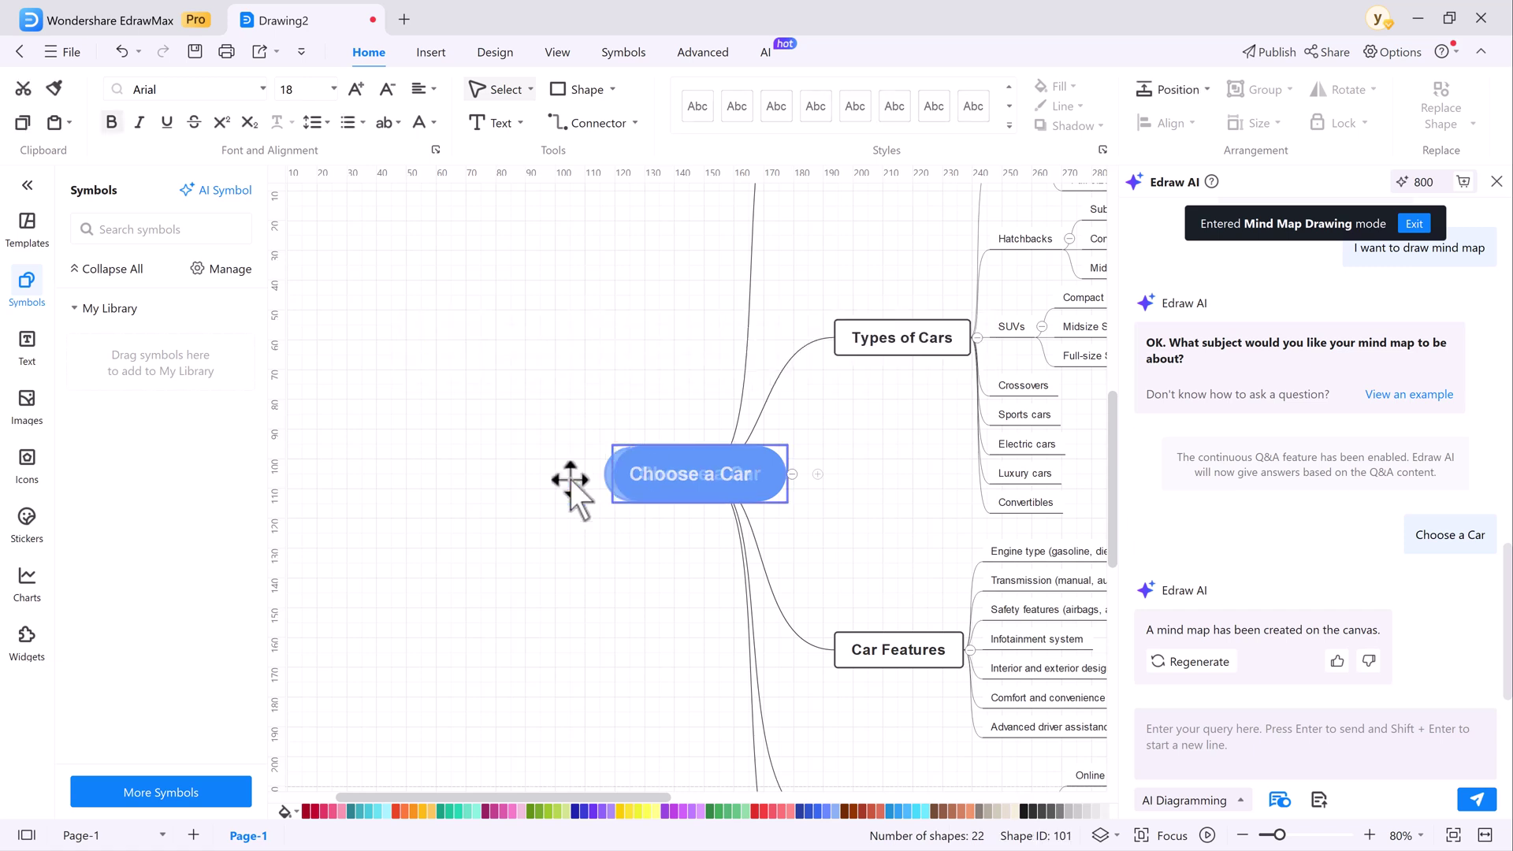
{"action": "left_click", "coordinate": [864, 429]}
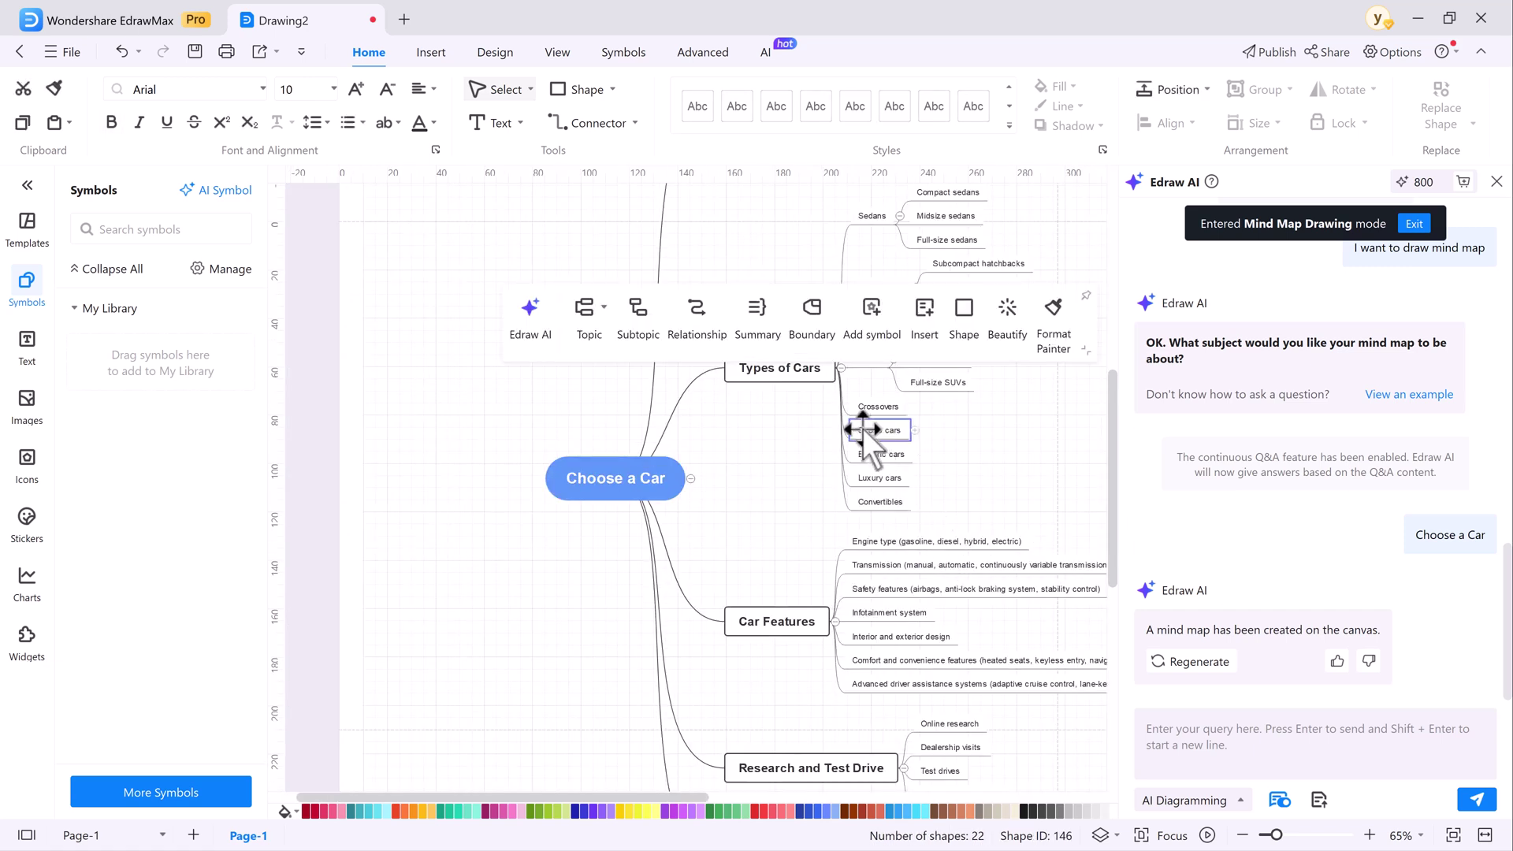
{"action": "left_click", "coordinate": [1005, 311]}
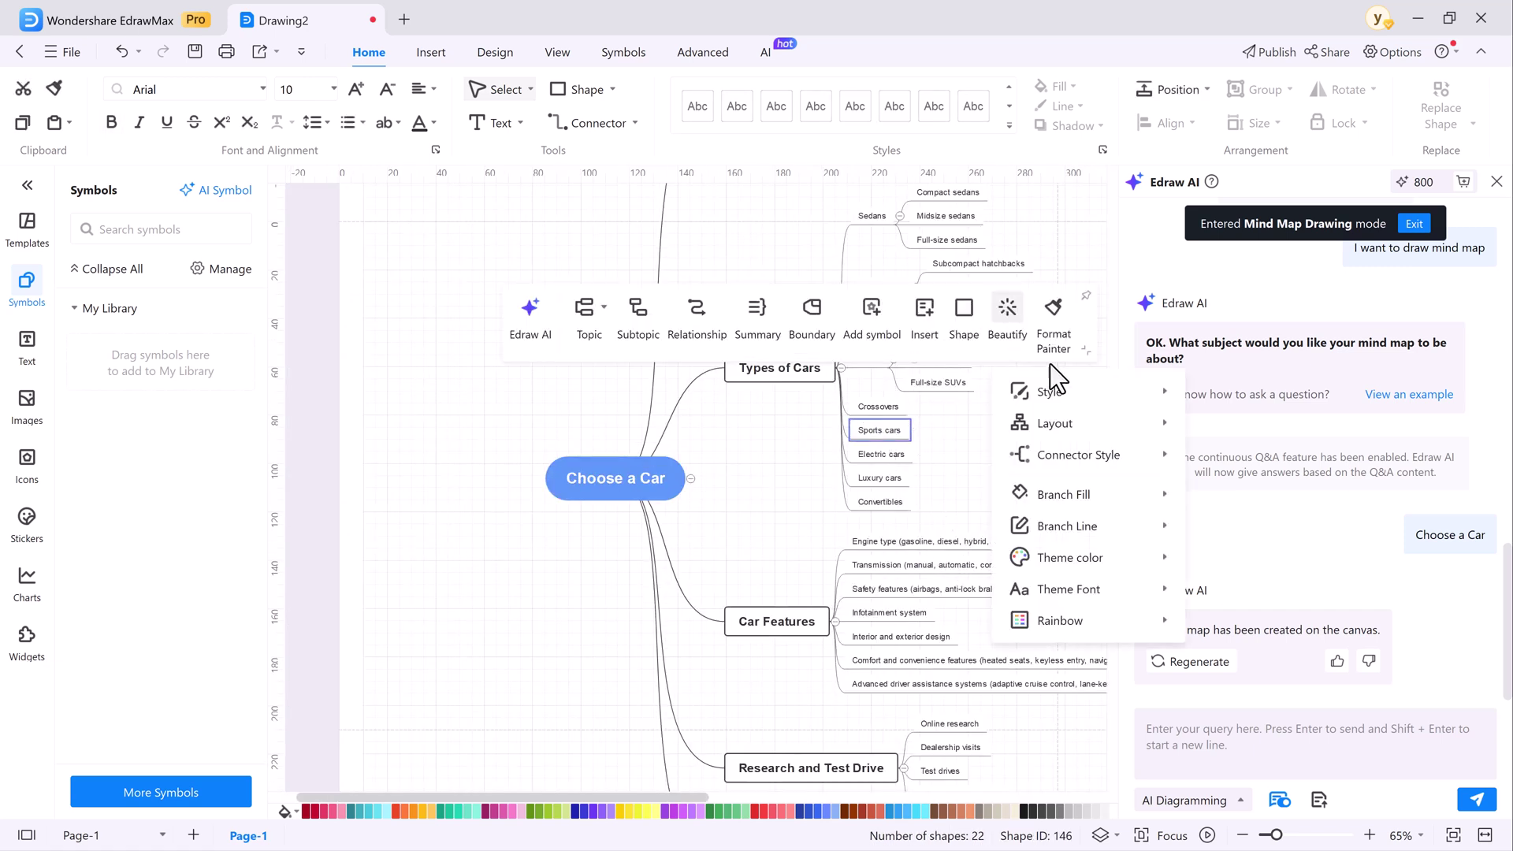
{"action": "left_click", "coordinate": [1248, 463]}
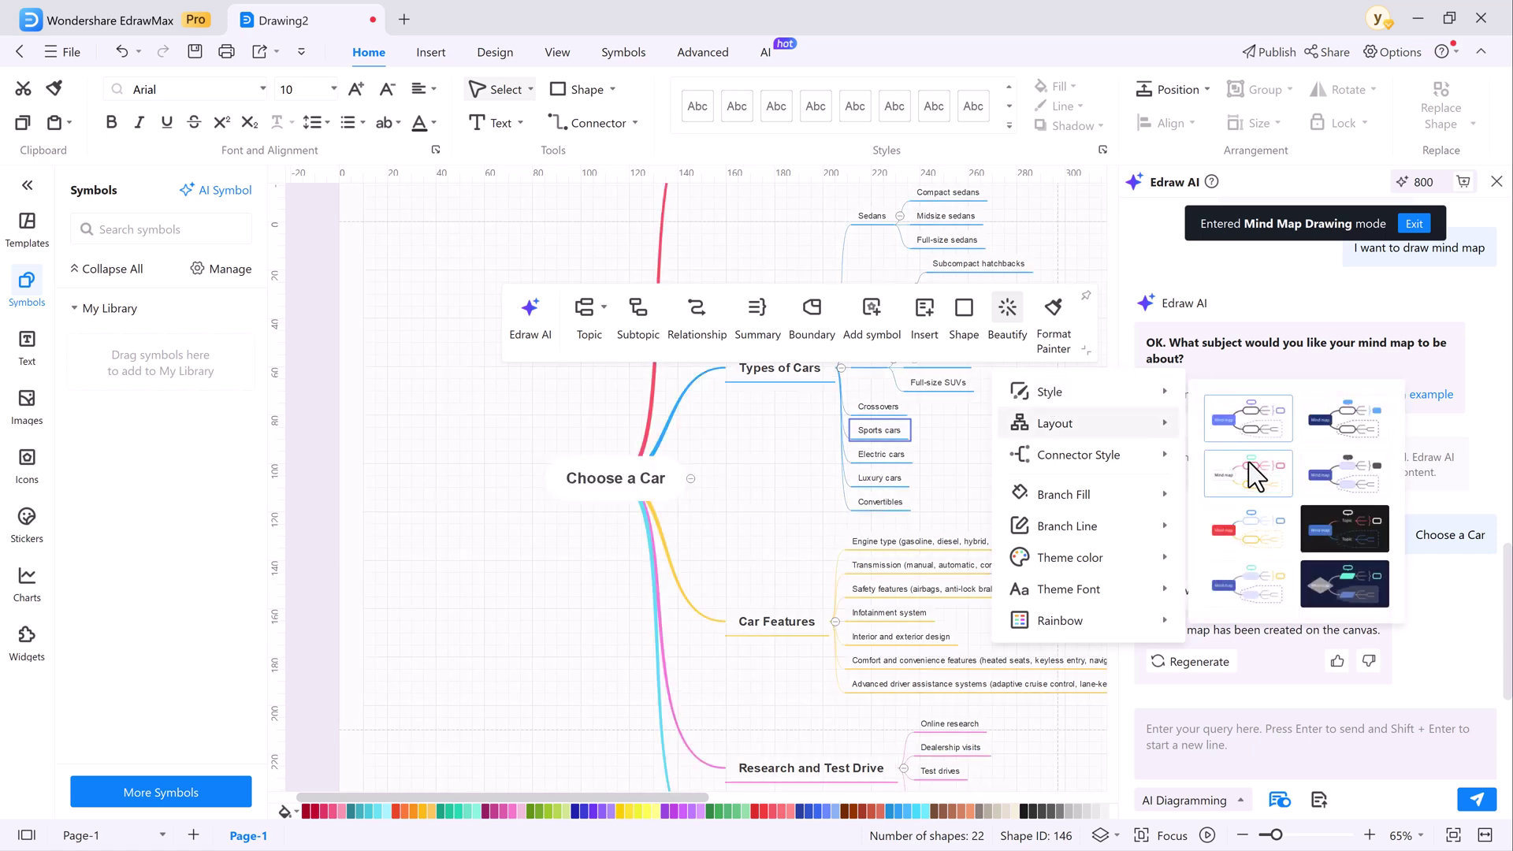
{"action": "mouse_move", "coordinate": [1050, 391]}
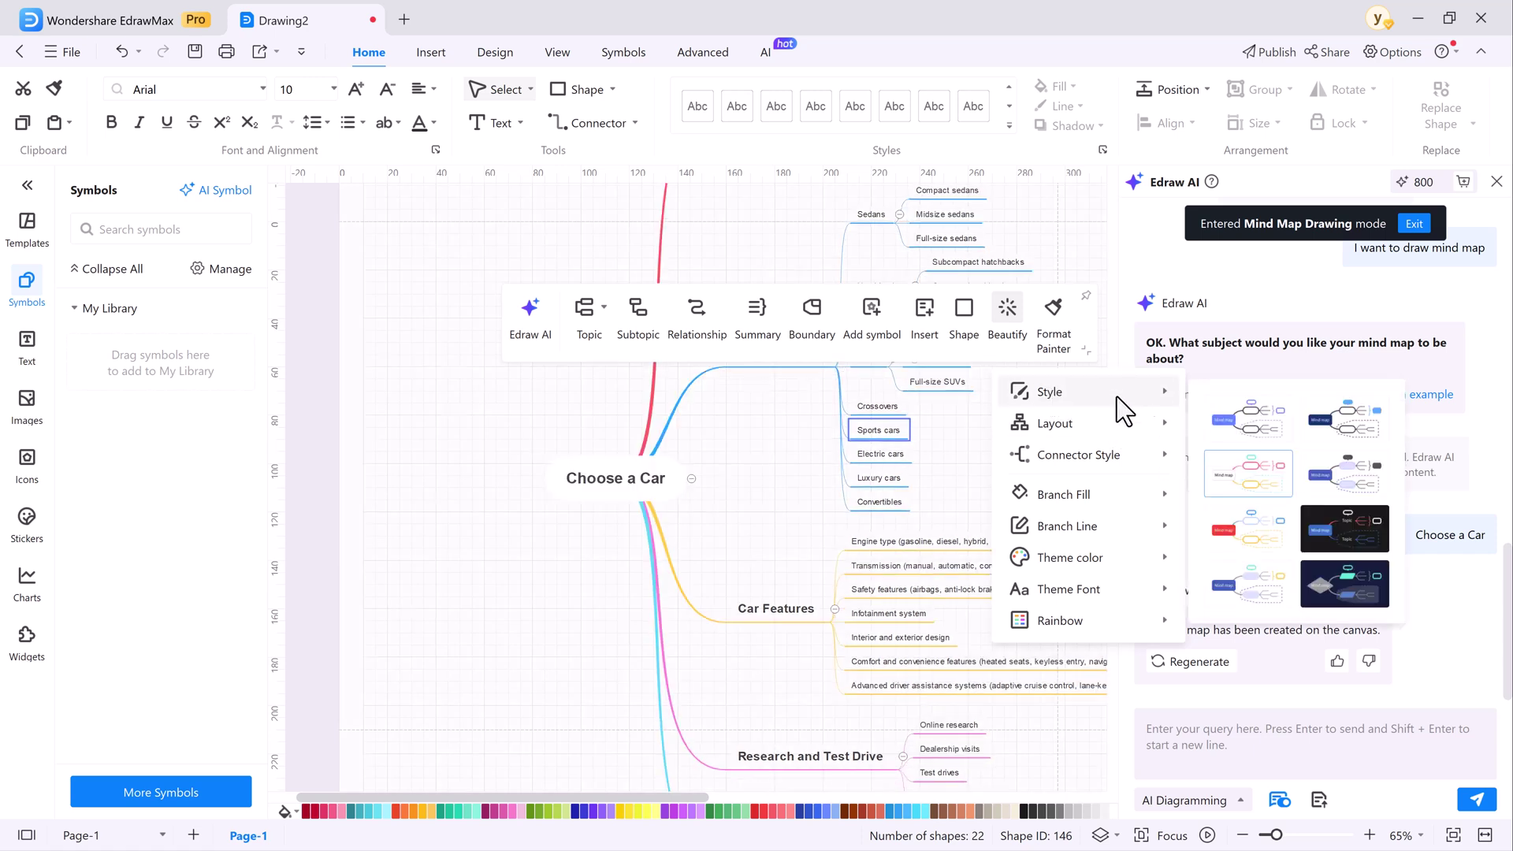
{"action": "left_click", "coordinate": [1353, 467]}
{"action": "mouse_move", "coordinate": [1055, 423]}
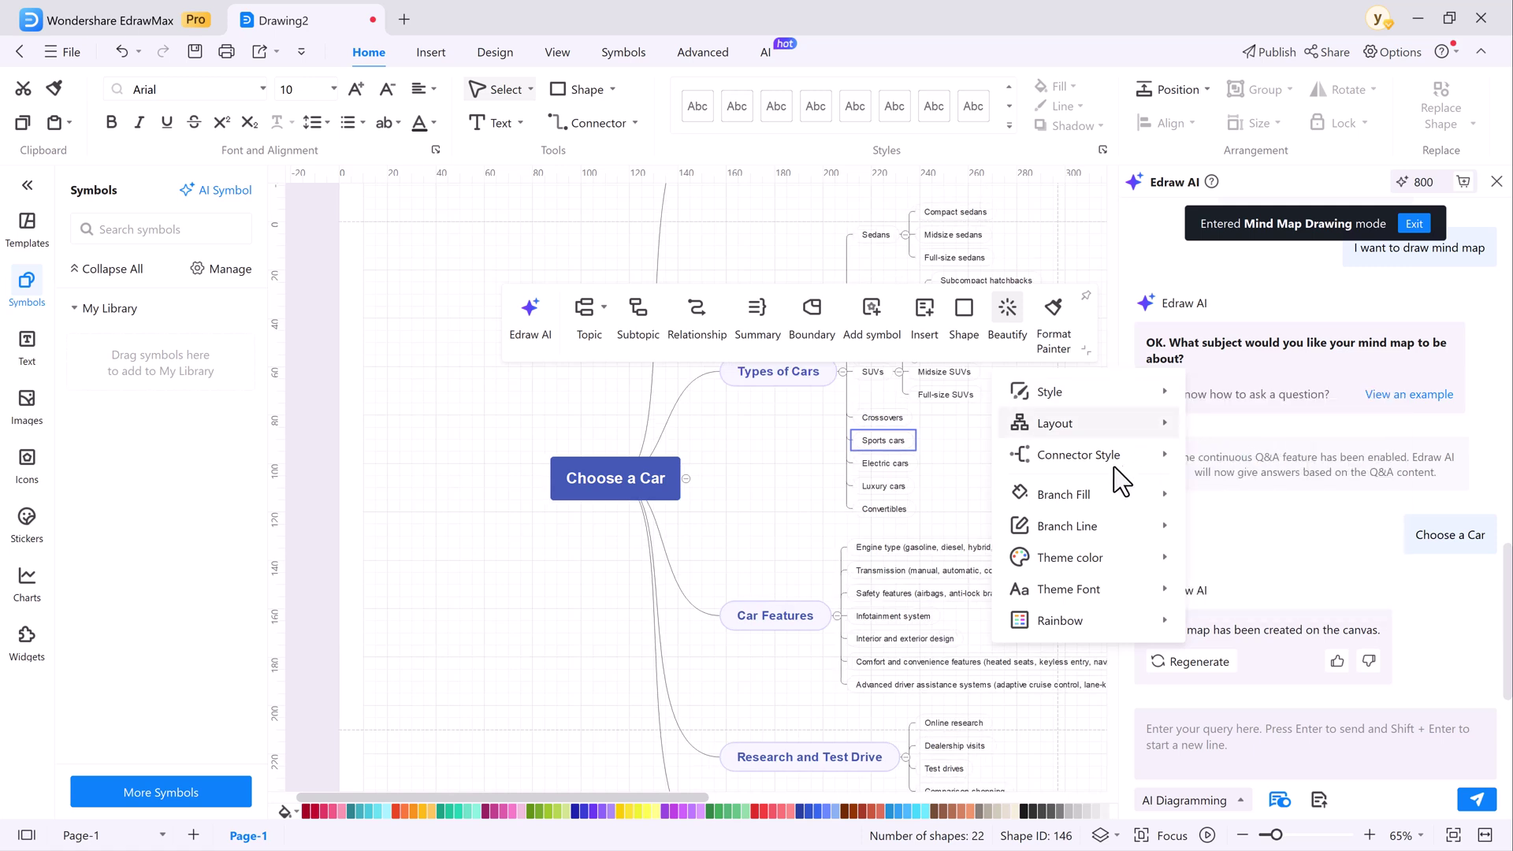
Step: Apply a new theme colour, giving a teal central topic and grey branches
{"action": "mouse_move", "coordinate": [1063, 494]}
{"action": "left_click", "coordinate": [1285, 596]}
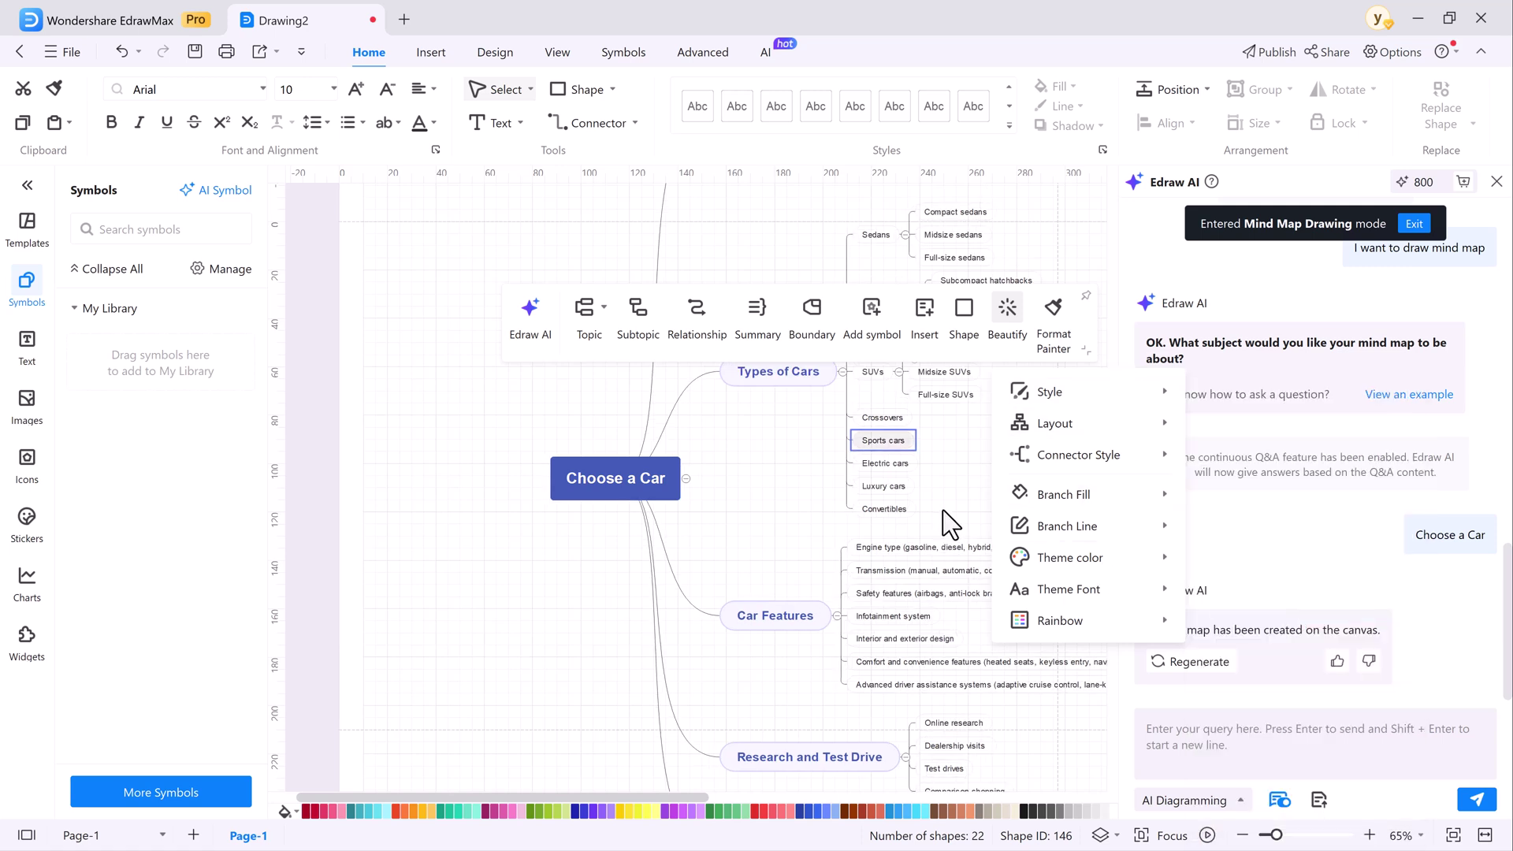
{"action": "left_click", "coordinate": [880, 463]}
{"action": "mouse_move", "coordinate": [1066, 560]}
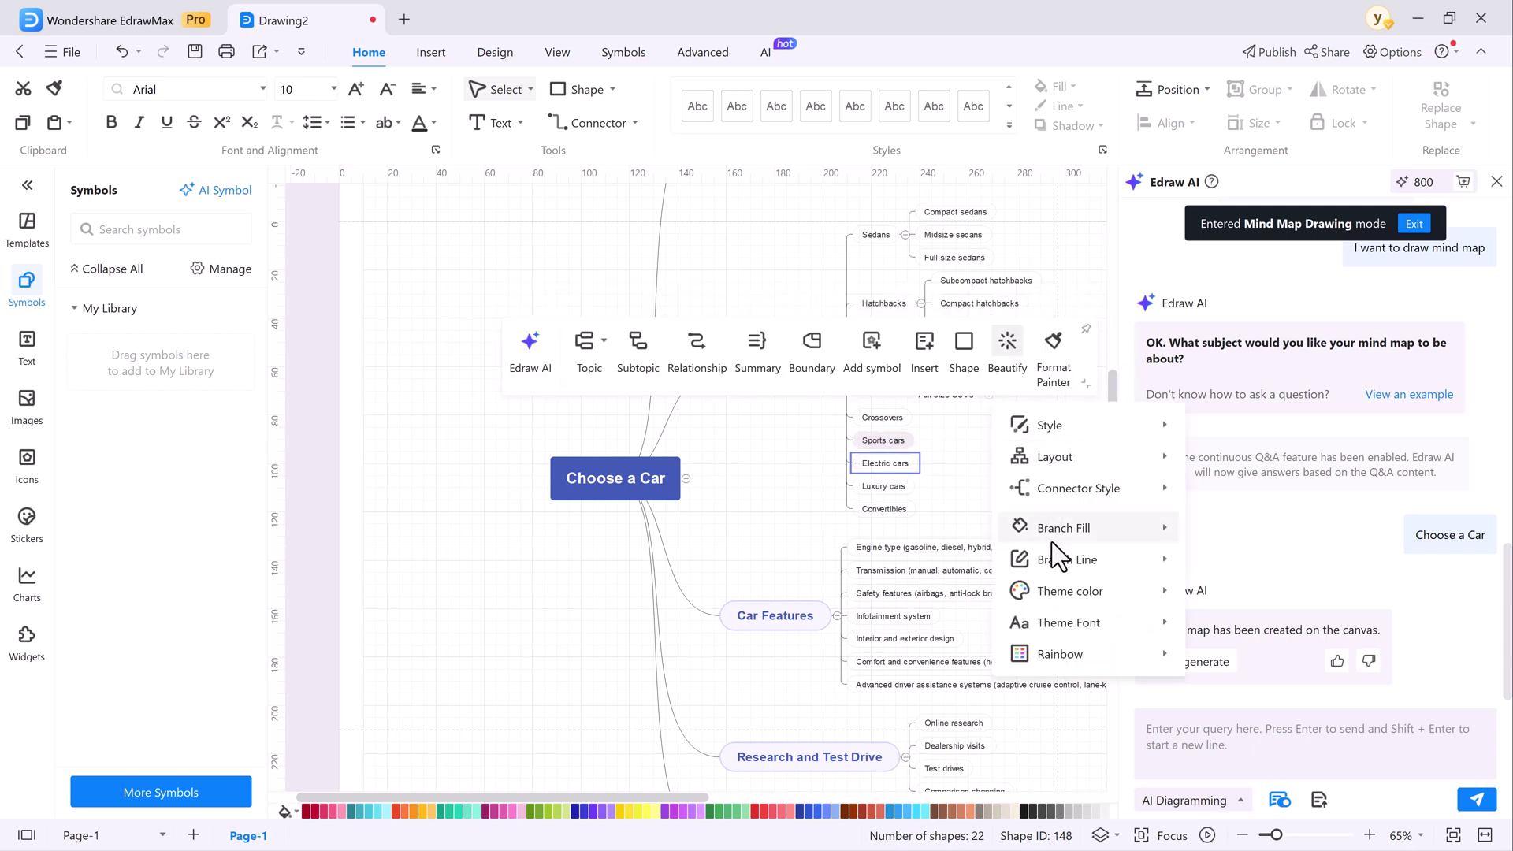
{"action": "left_click", "coordinate": [1294, 594]}
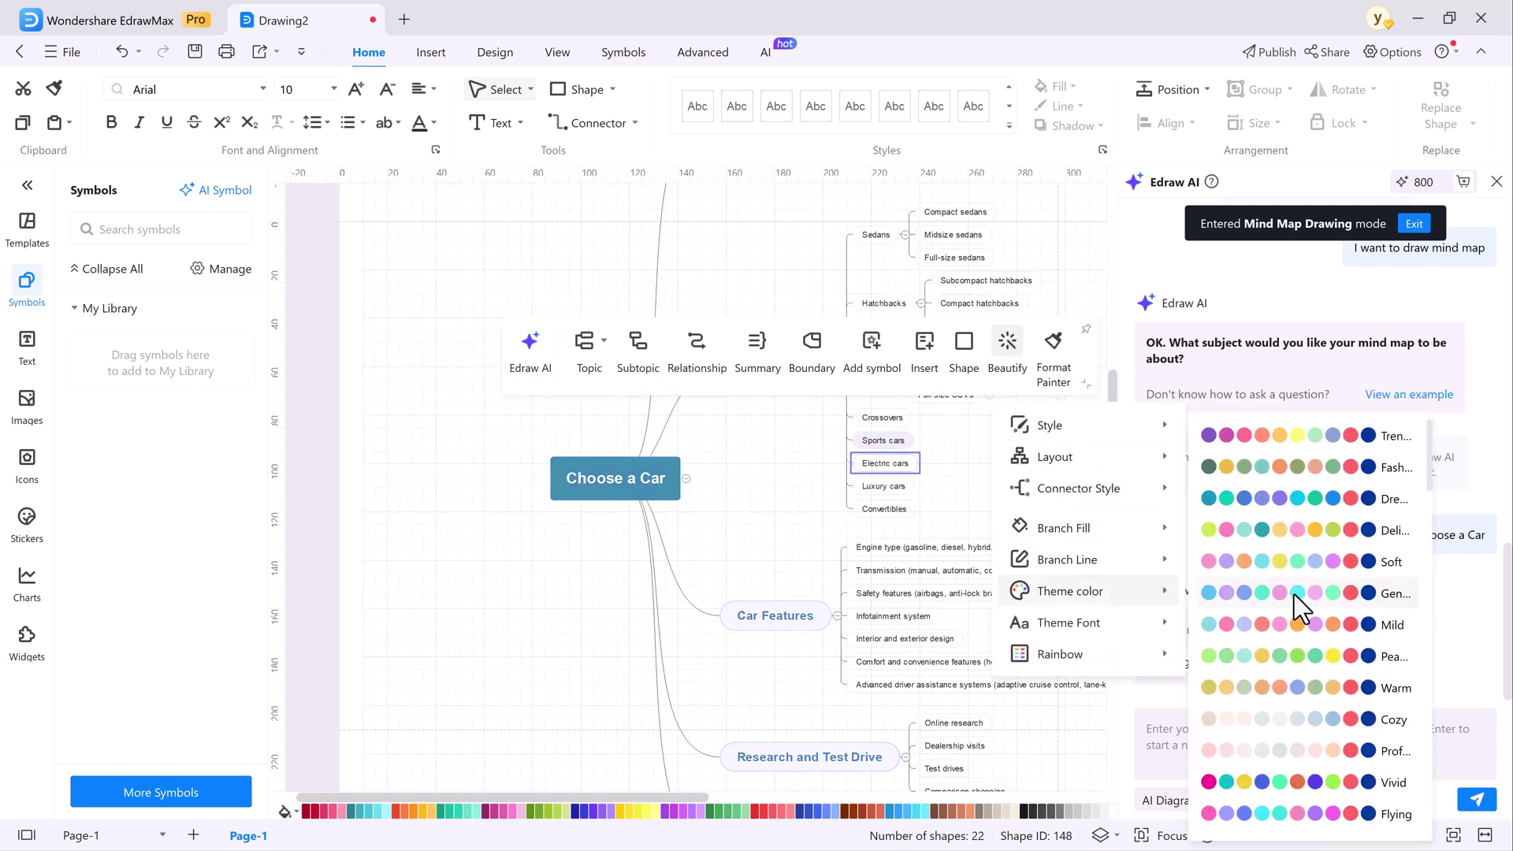
Step: Add a face symbol to Luxury cars and a Priority 4 marker to Transmission
{"action": "left_click", "coordinate": [873, 349]}
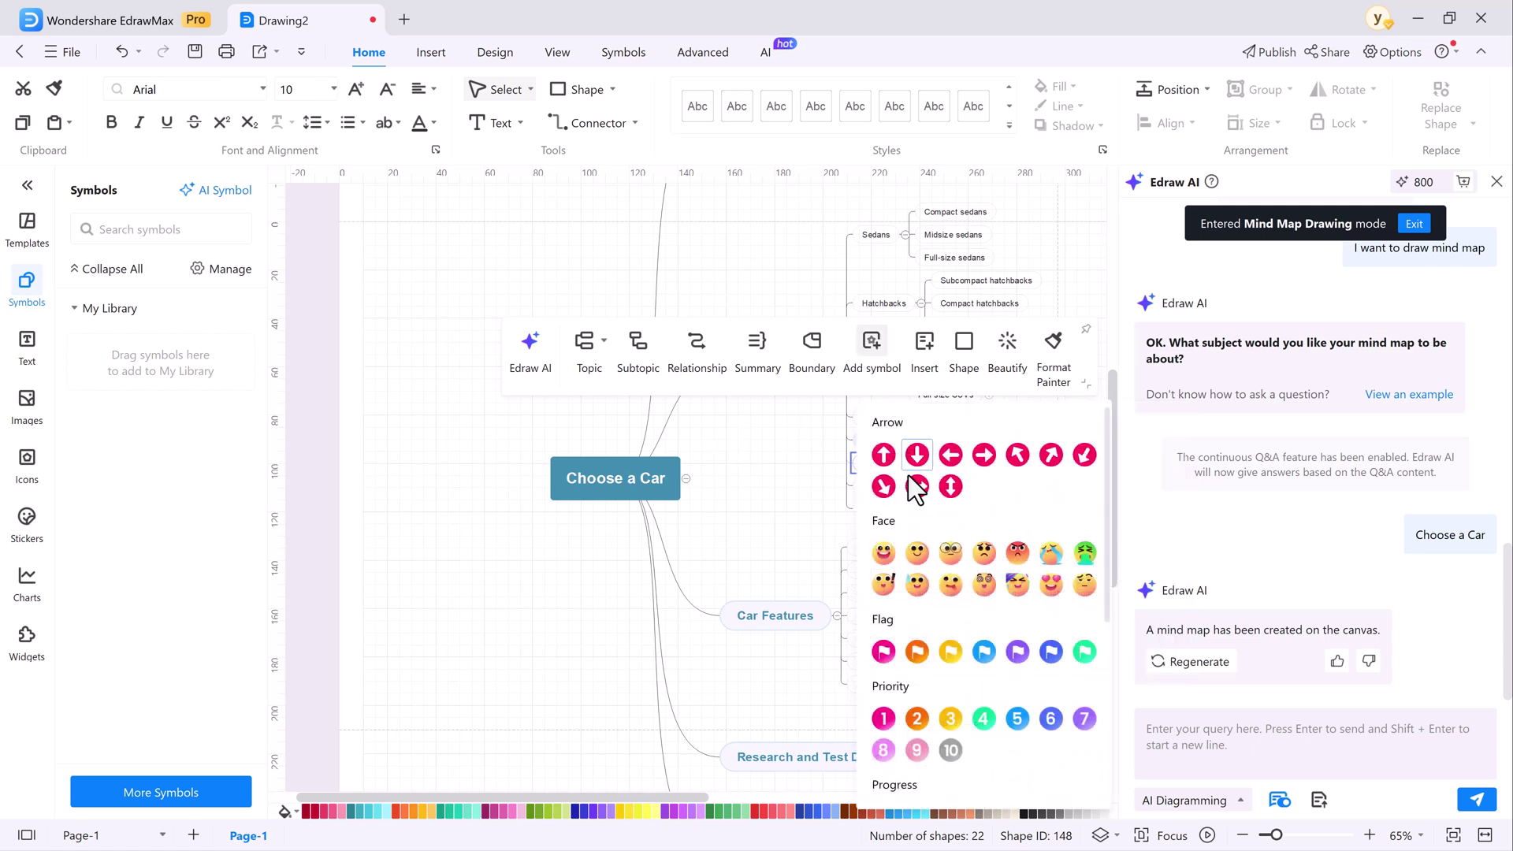
{"action": "left_click", "coordinate": [915, 455]}
{"action": "left_click", "coordinate": [844, 576]}
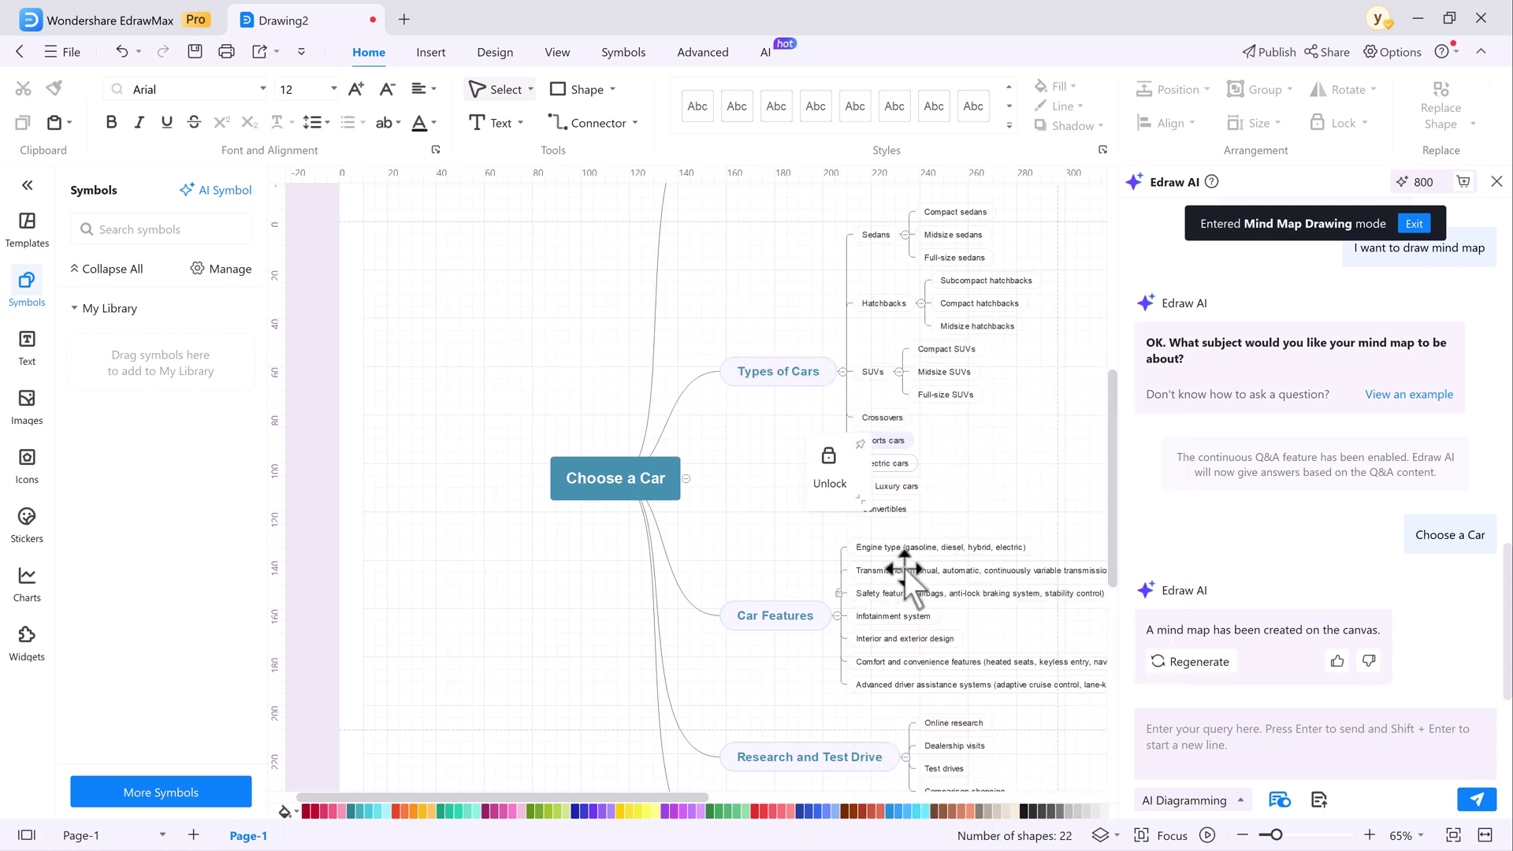
{"action": "left_click", "coordinate": [907, 568]}
{"action": "left_click", "coordinate": [871, 450]}
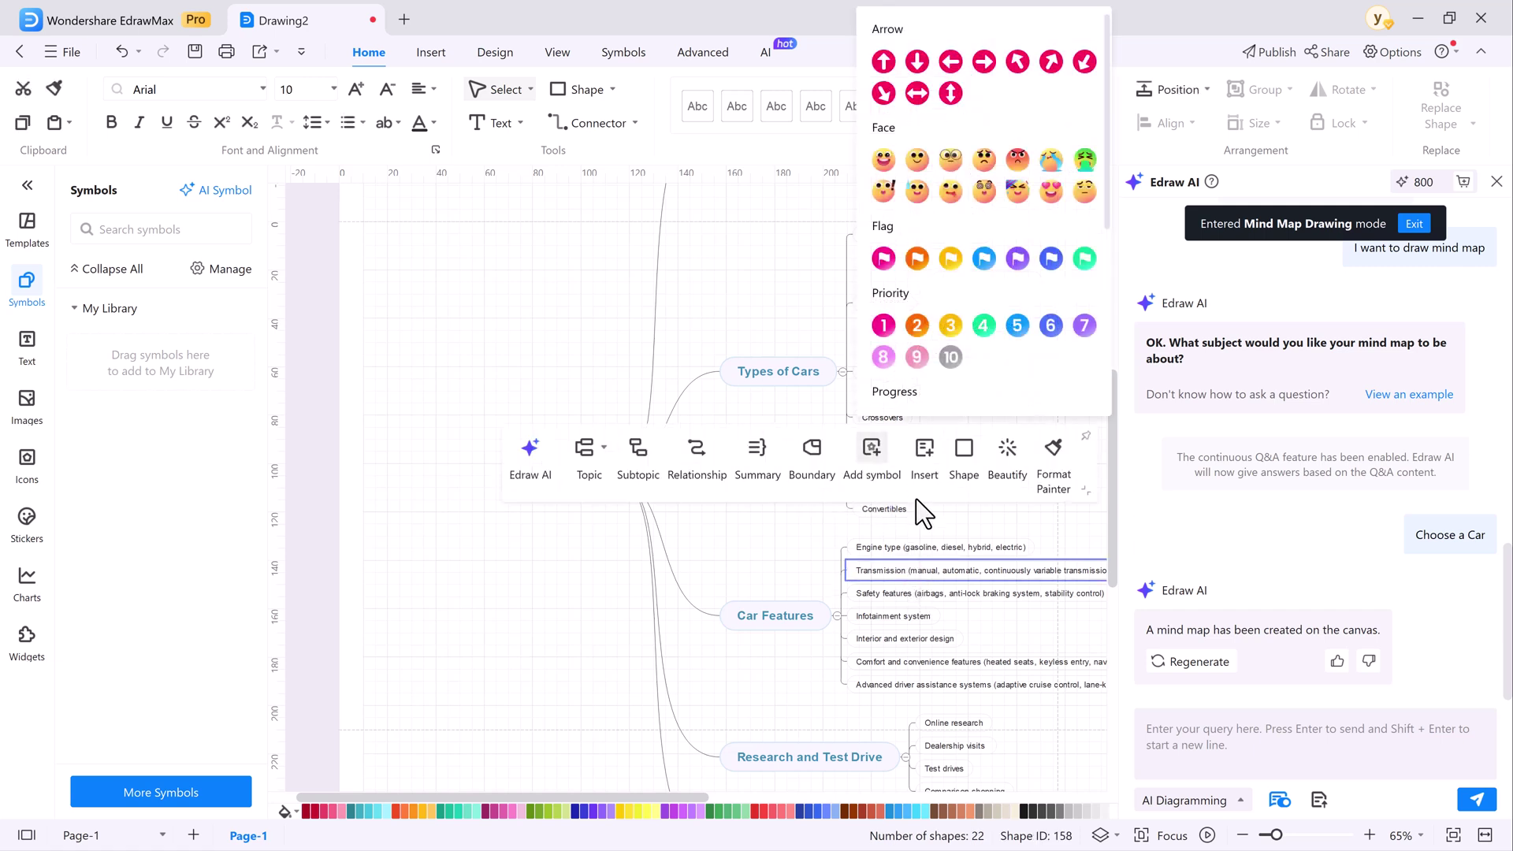
{"action": "left_click", "coordinate": [982, 326]}
{"action": "left_click", "coordinate": [617, 477]}
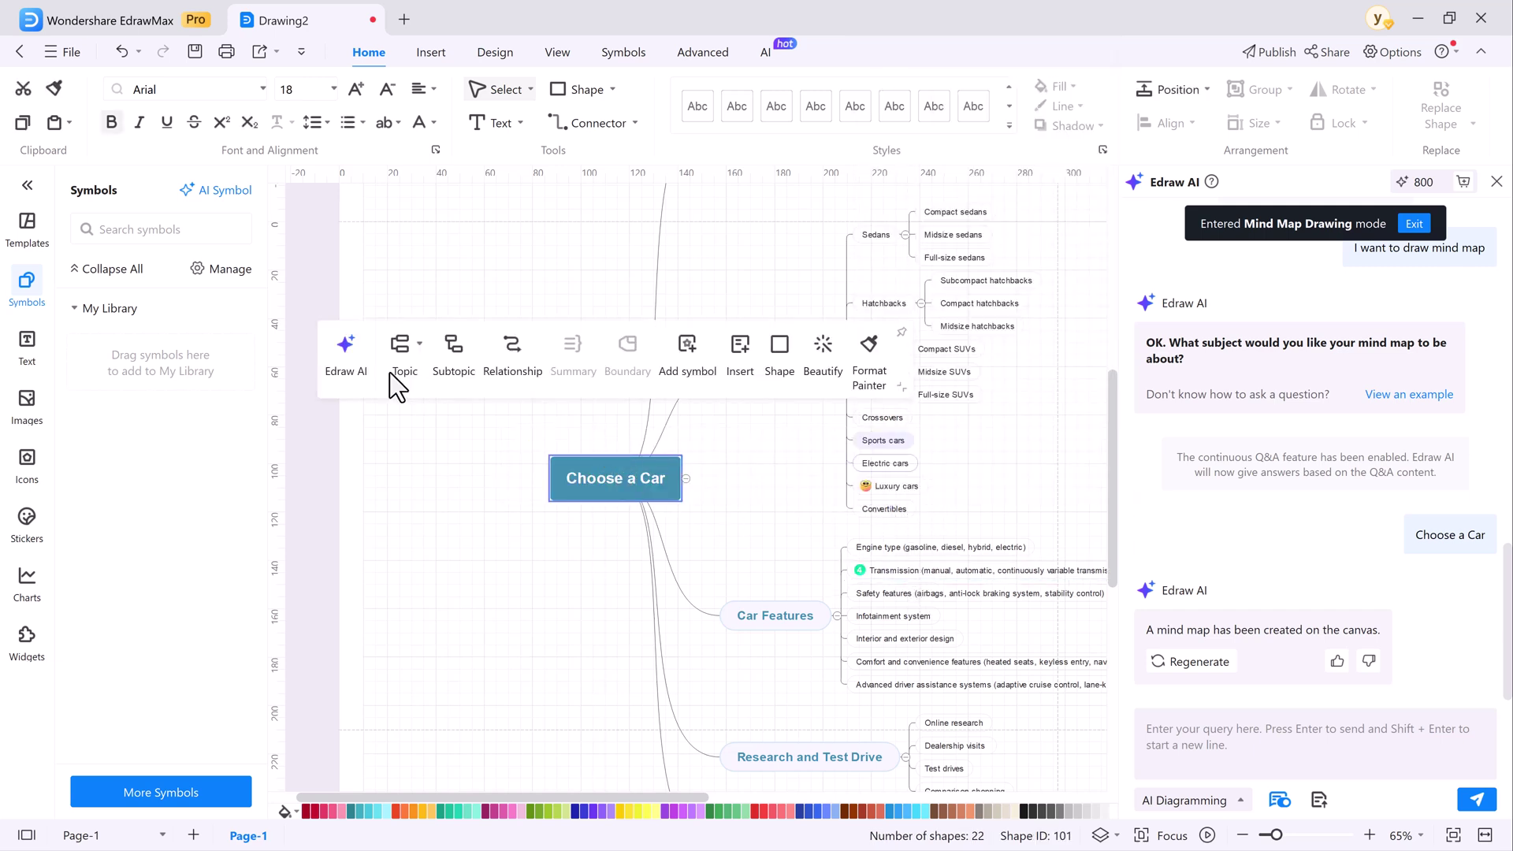
Step: Expand the mind map with AI and rewrite the central topic in a friendly tone
{"action": "left_click", "coordinate": [347, 354]}
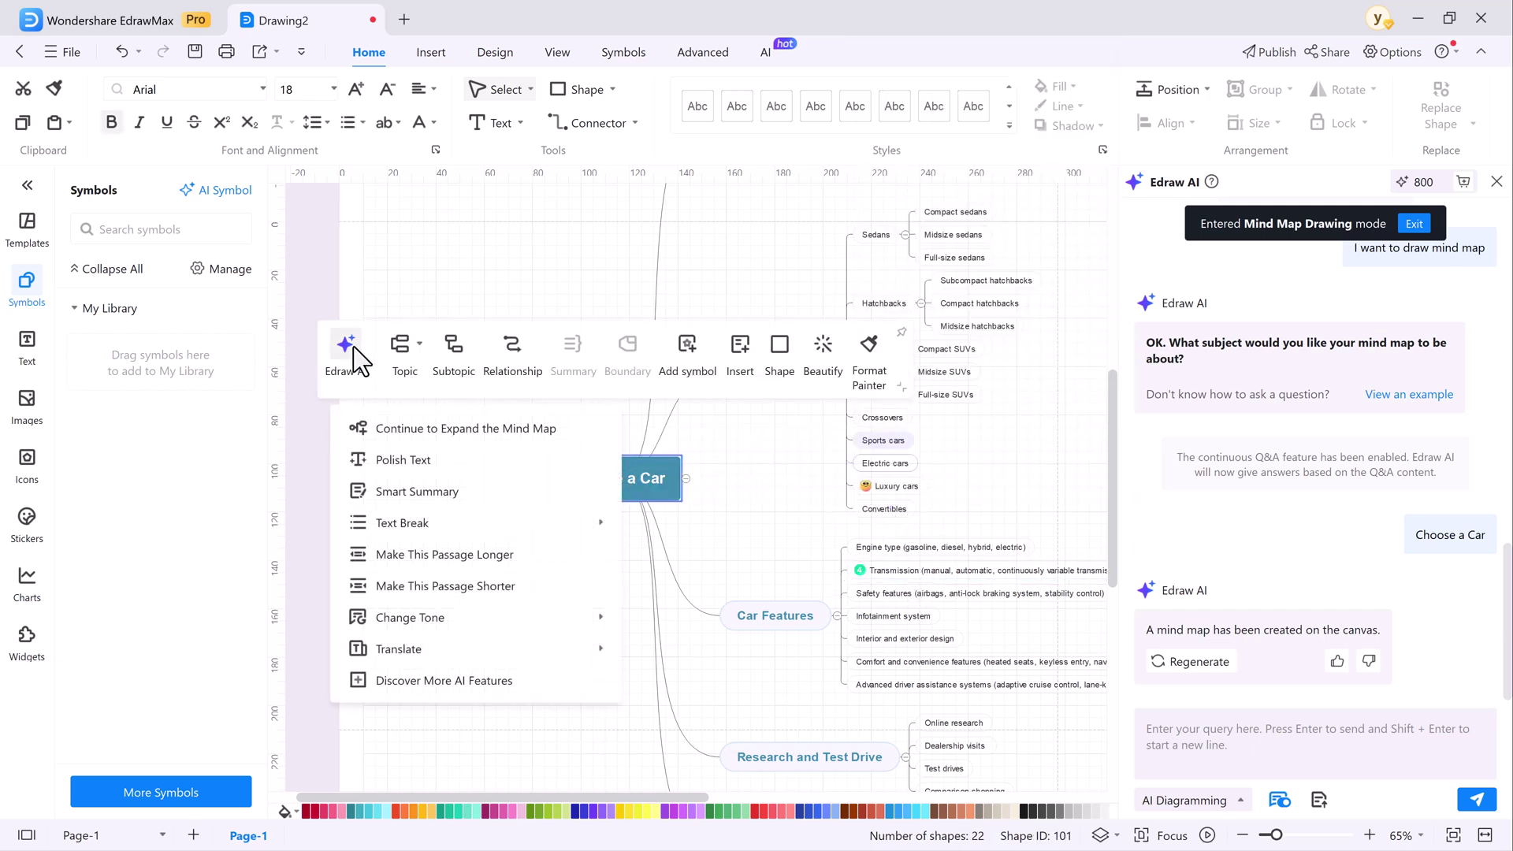
{"action": "left_click", "coordinate": [408, 428]}
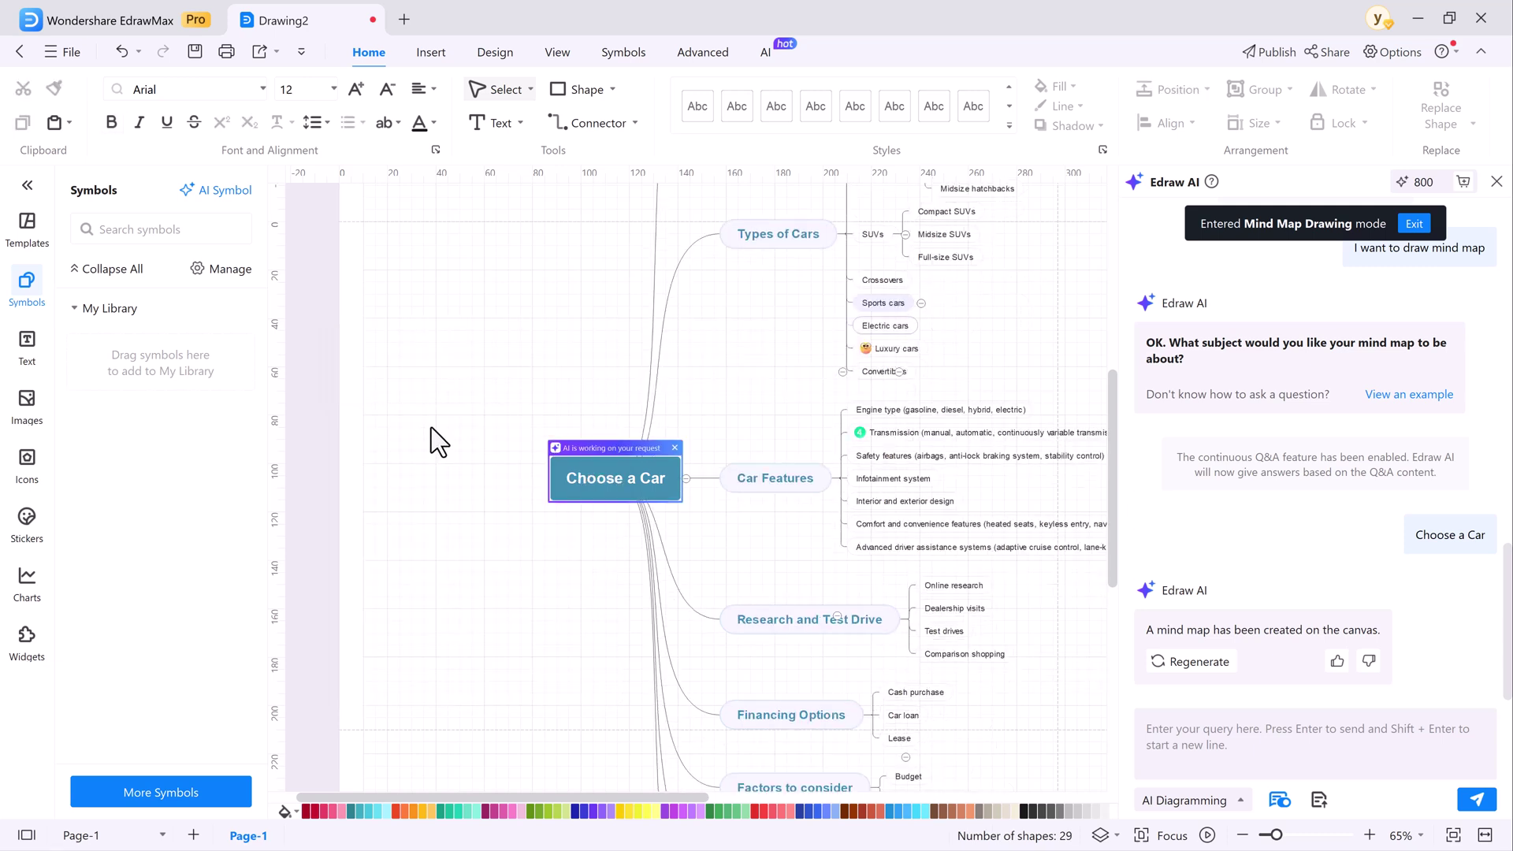
{"action": "scroll", "coordinate": [431, 426], "scroll_direction": "down", "scroll_amount": 3}
{"action": "left_click", "coordinate": [599, 325]}
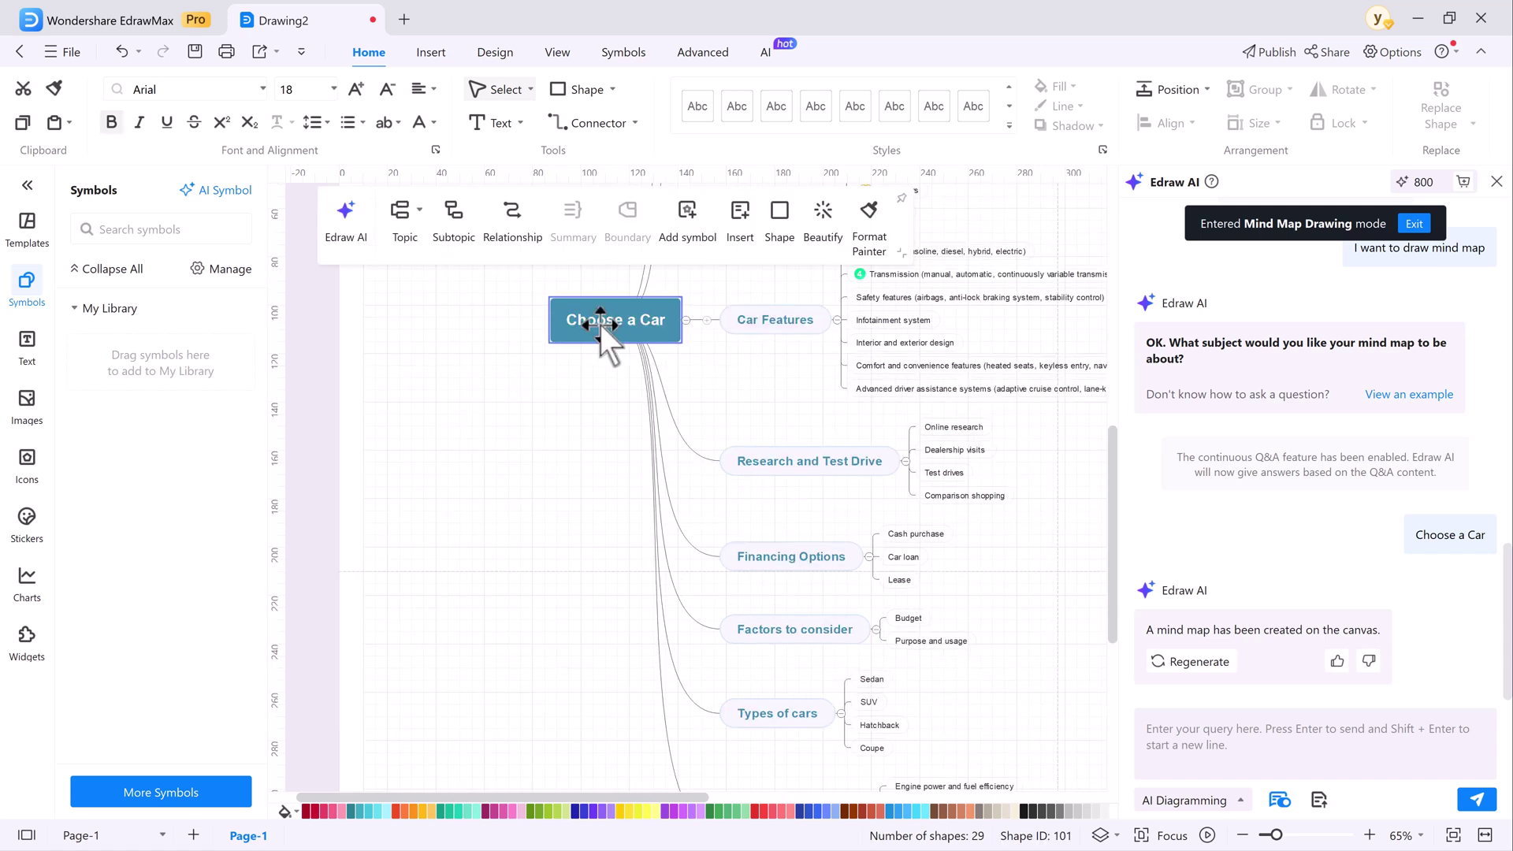
{"action": "left_click", "coordinate": [345, 219]}
{"action": "mouse_move", "coordinate": [409, 484]}
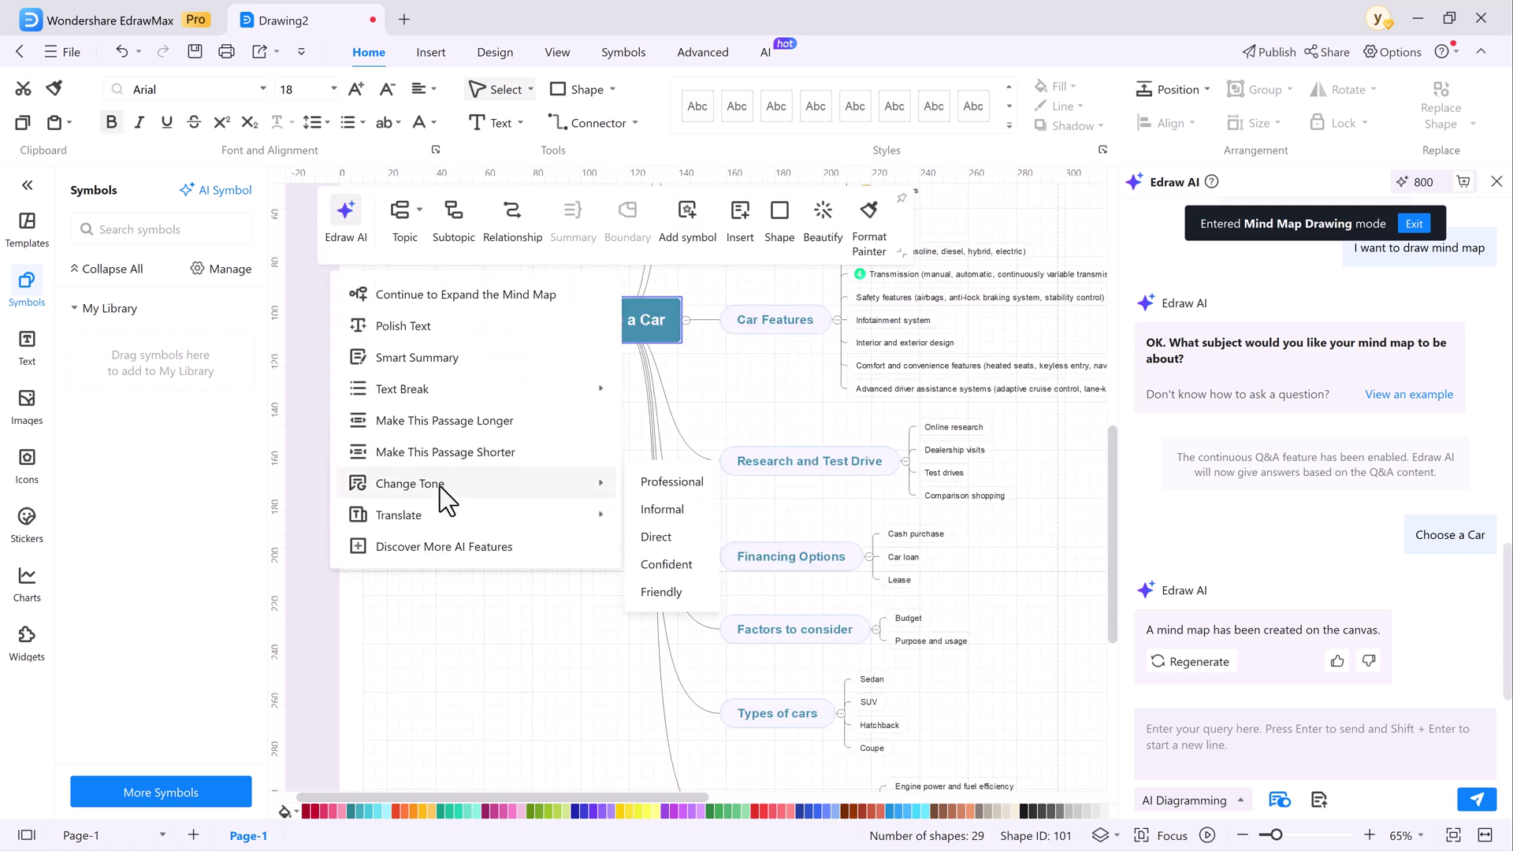
{"action": "left_click", "coordinate": [662, 591]}
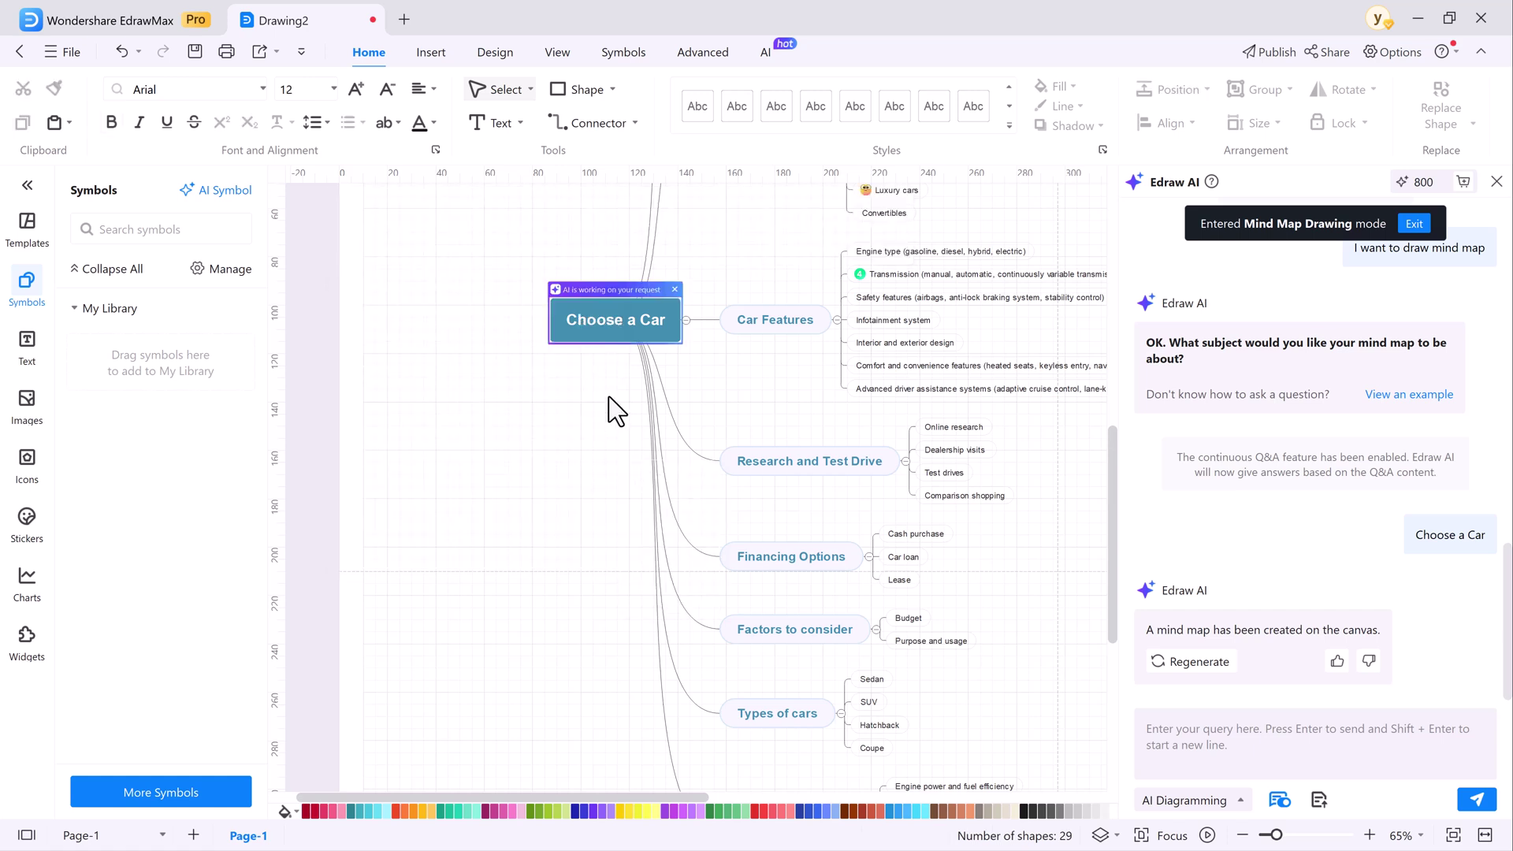
Step: Translate the Financing Options topic into Chinese with AI
{"action": "left_click", "coordinate": [881, 561]}
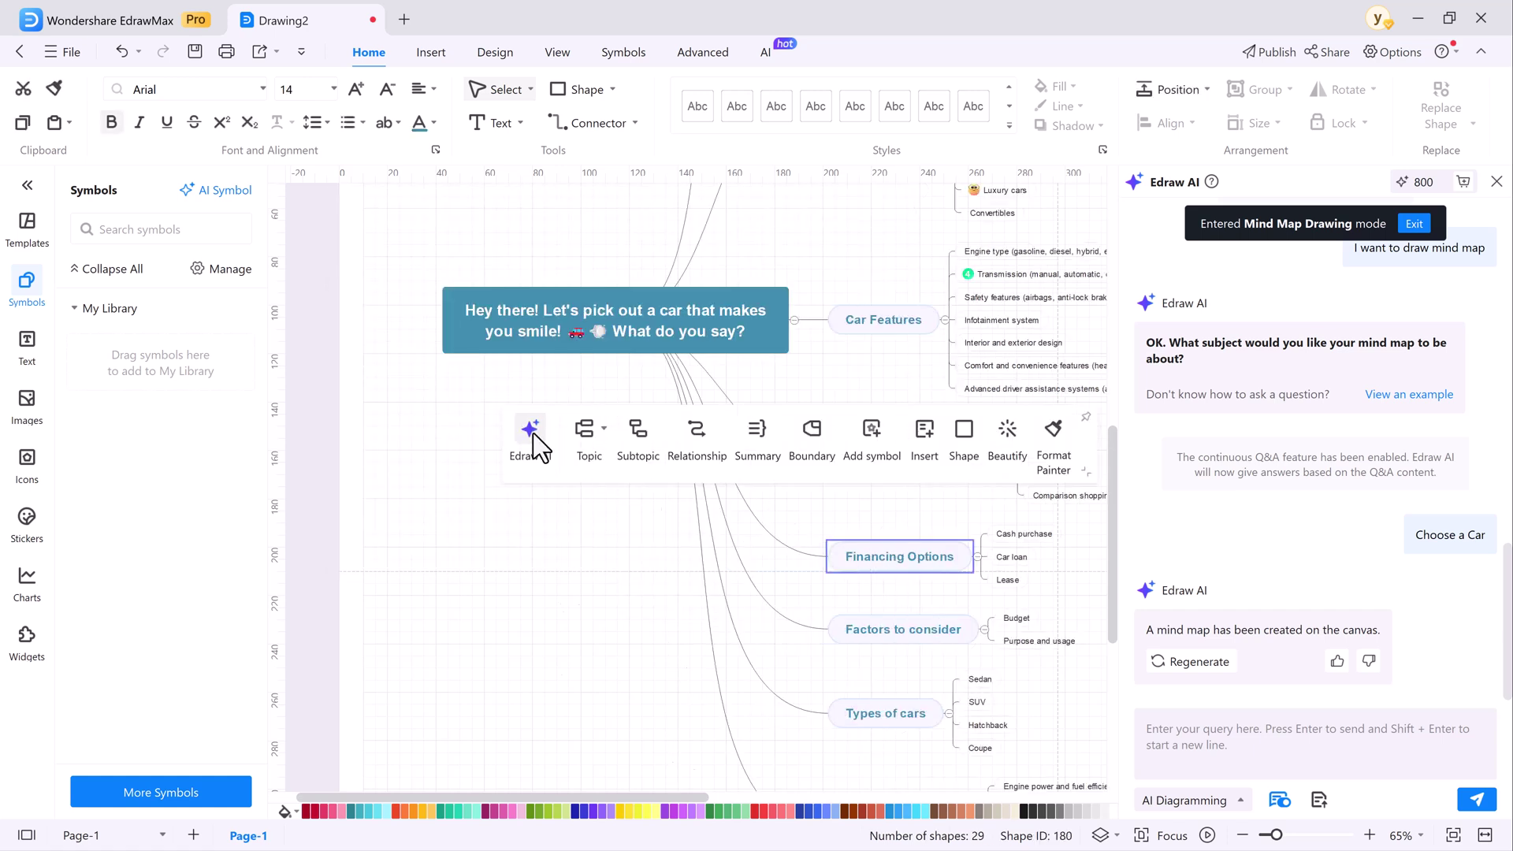
{"action": "left_click", "coordinate": [529, 431]}
{"action": "left_click", "coordinate": [847, 569]}
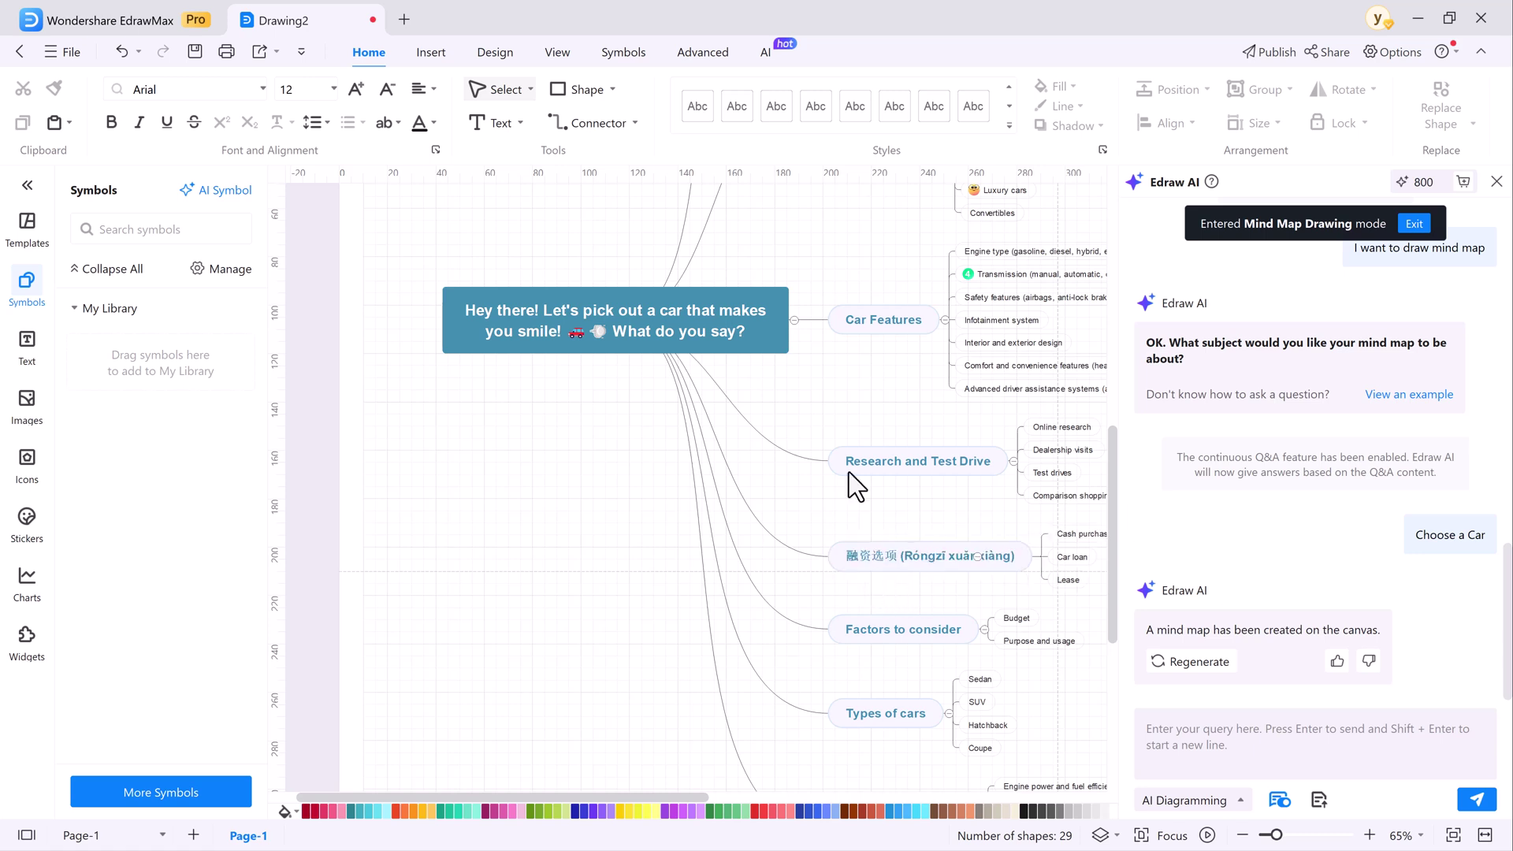
{"action": "left_click", "coordinate": [764, 52]}
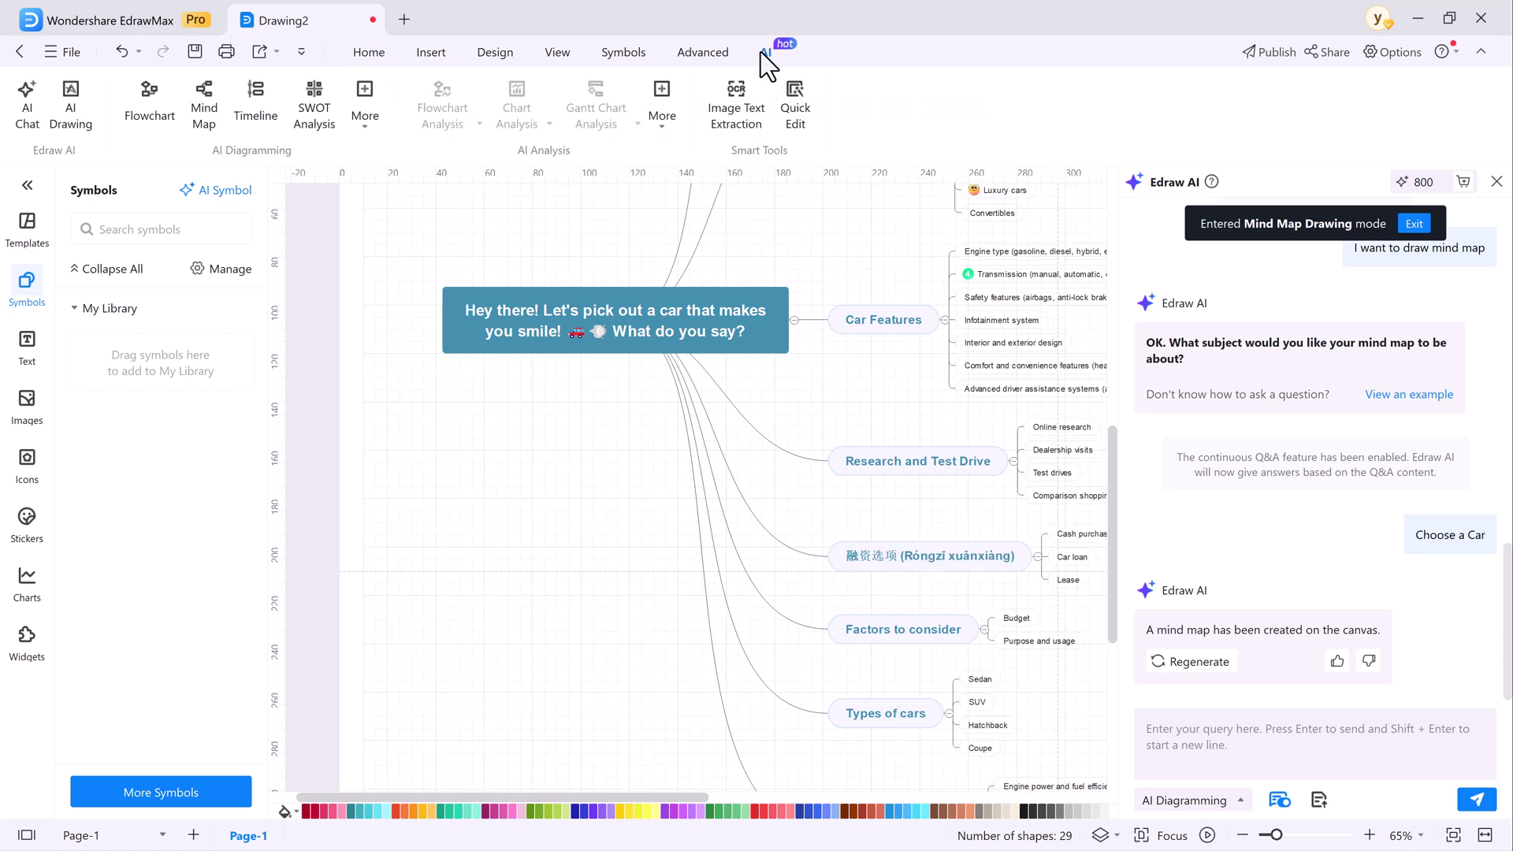
Step: Create a Landscape-style 3:4 AI image from a boy-with-sword prompt, then close AI Drawing
{"action": "left_click", "coordinate": [69, 99]}
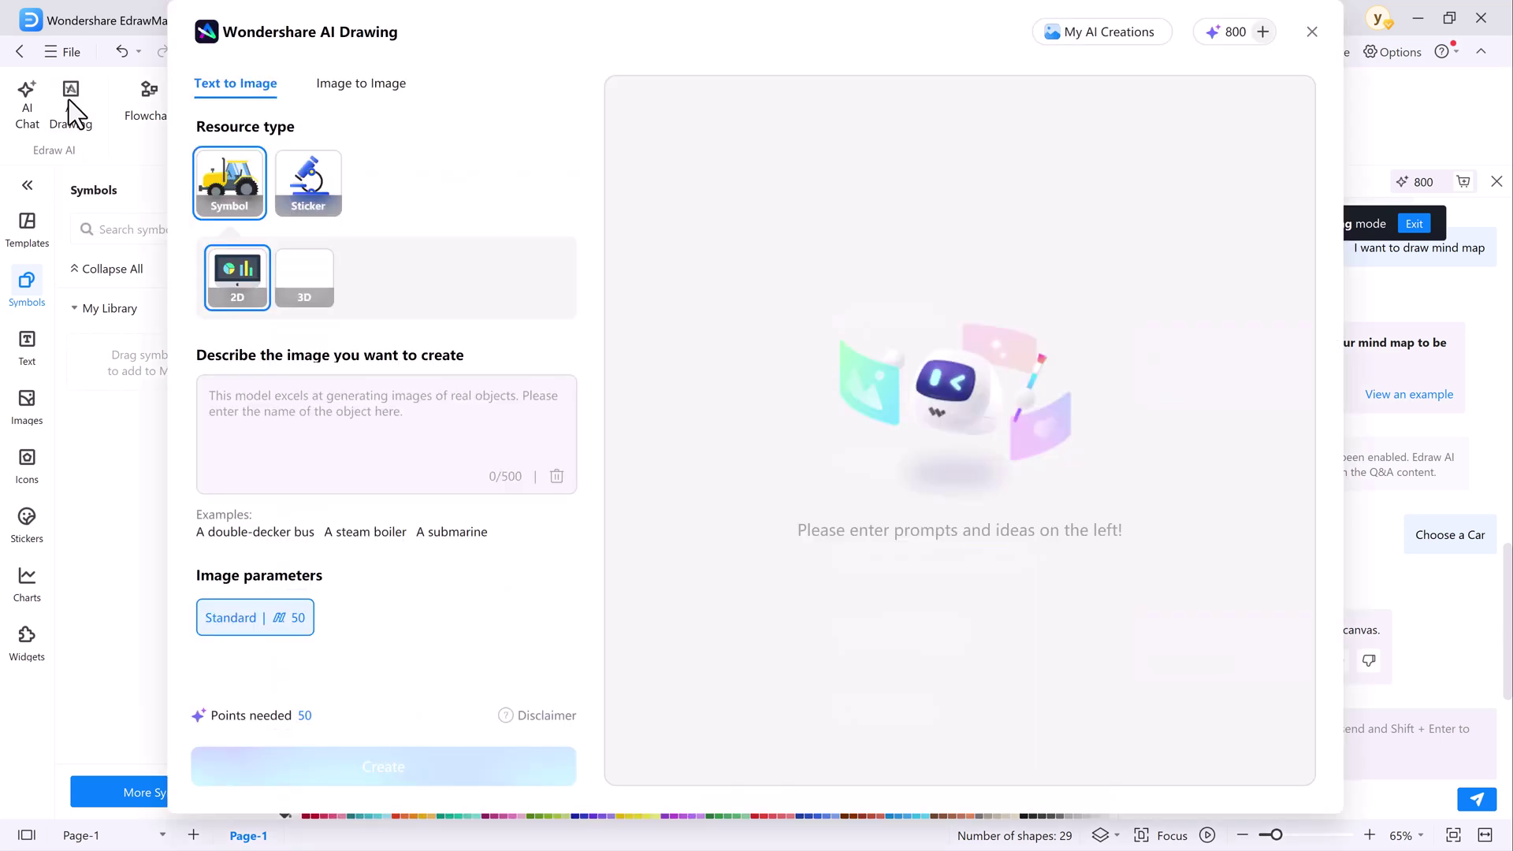
{"action": "left_click", "coordinate": [387, 182]}
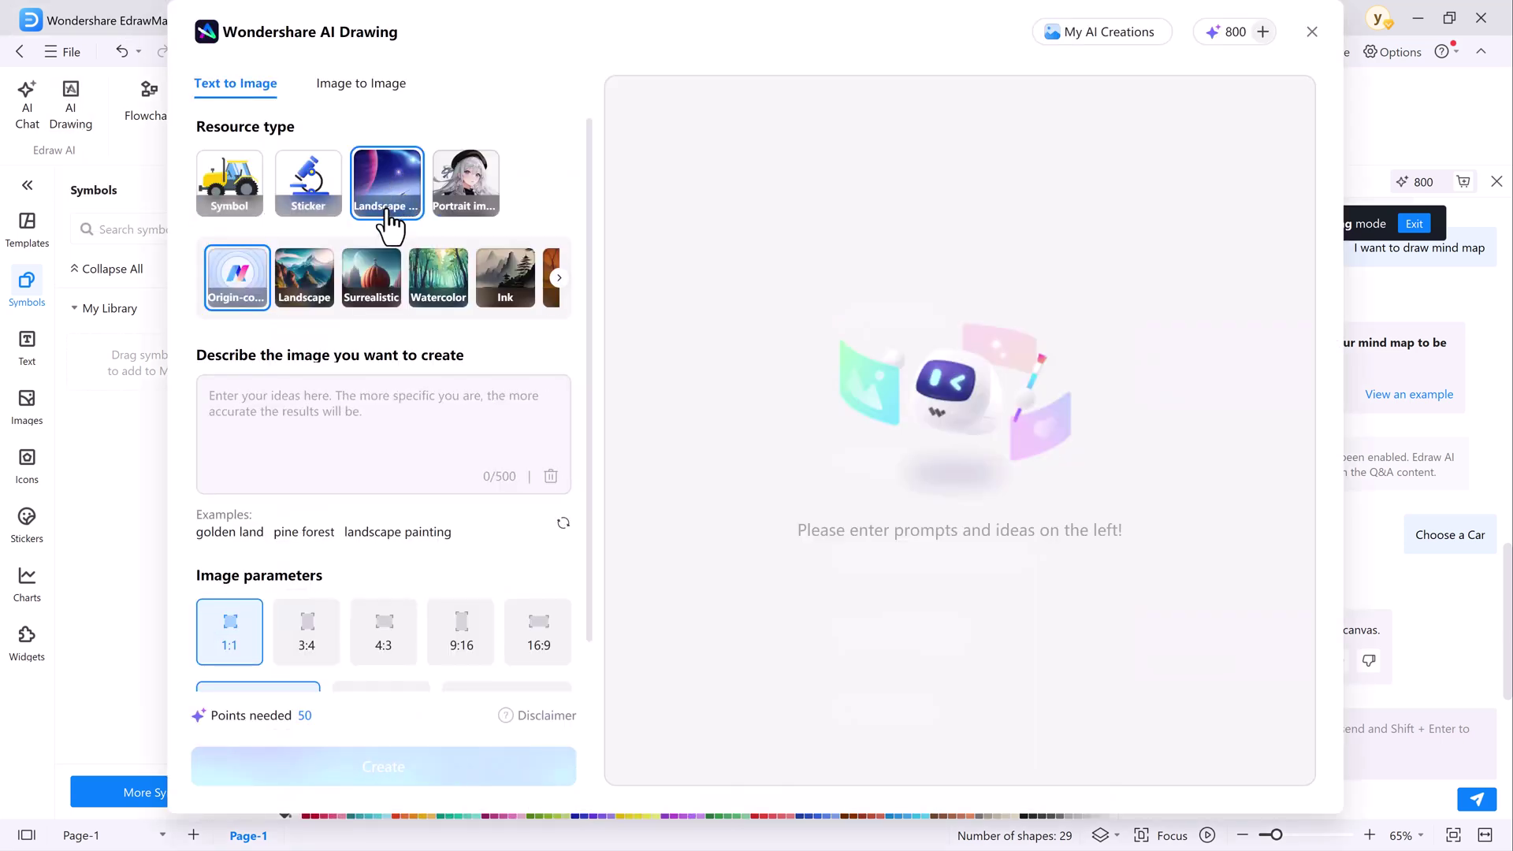
{"action": "left_click", "coordinate": [303, 278]}
{"action": "left_click", "coordinate": [282, 403]}
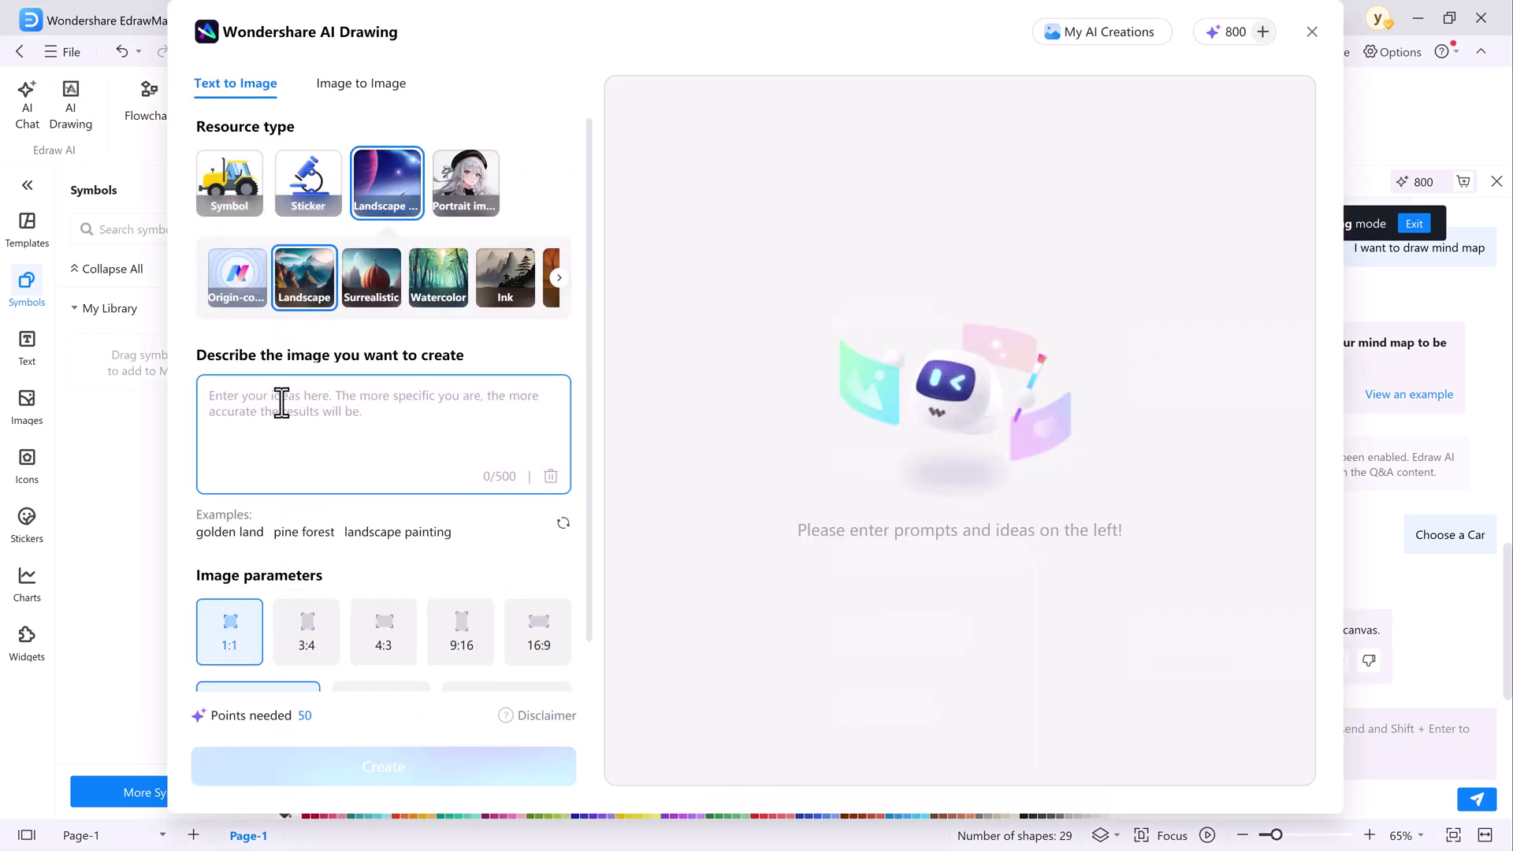
{"action": "type", "text": "Sword in boy's hand"}
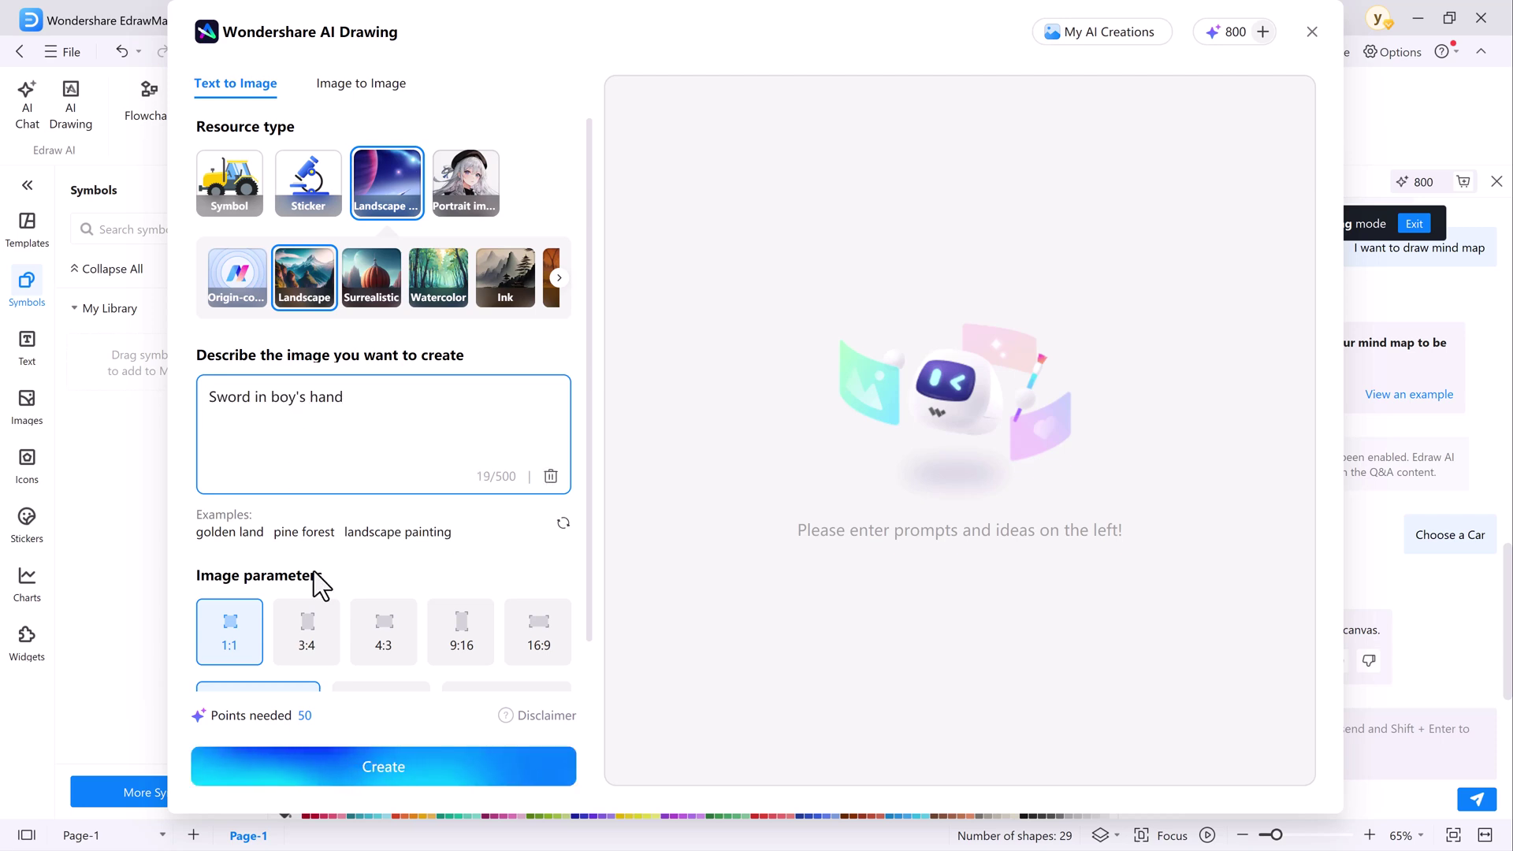
{"action": "left_click", "coordinate": [308, 626]}
{"action": "scroll", "coordinate": [325, 614], "scroll_direction": "down", "scroll_amount": 1}
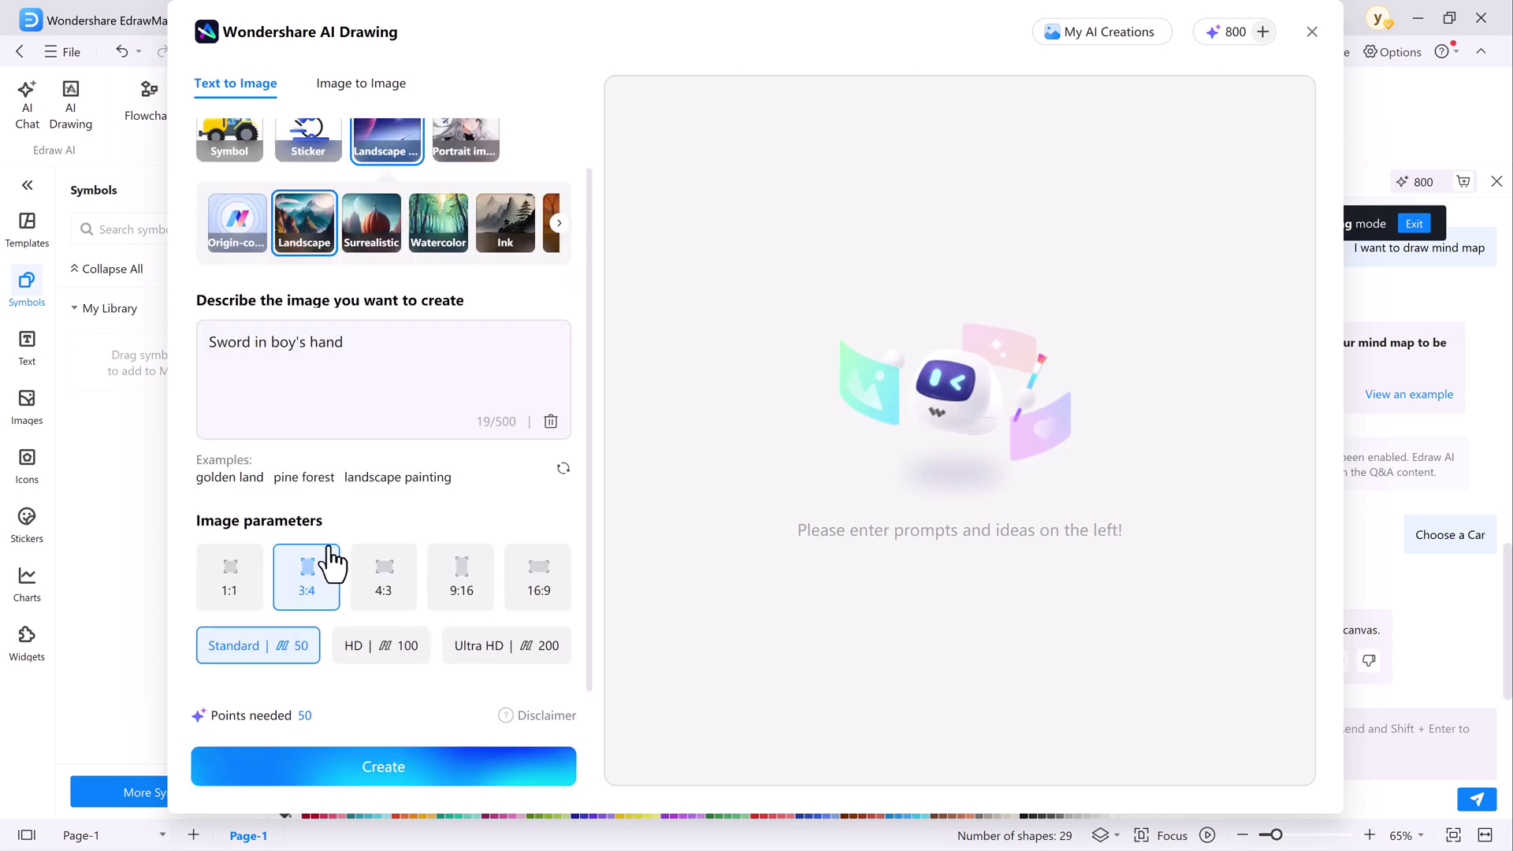
{"action": "left_click", "coordinate": [380, 762]}
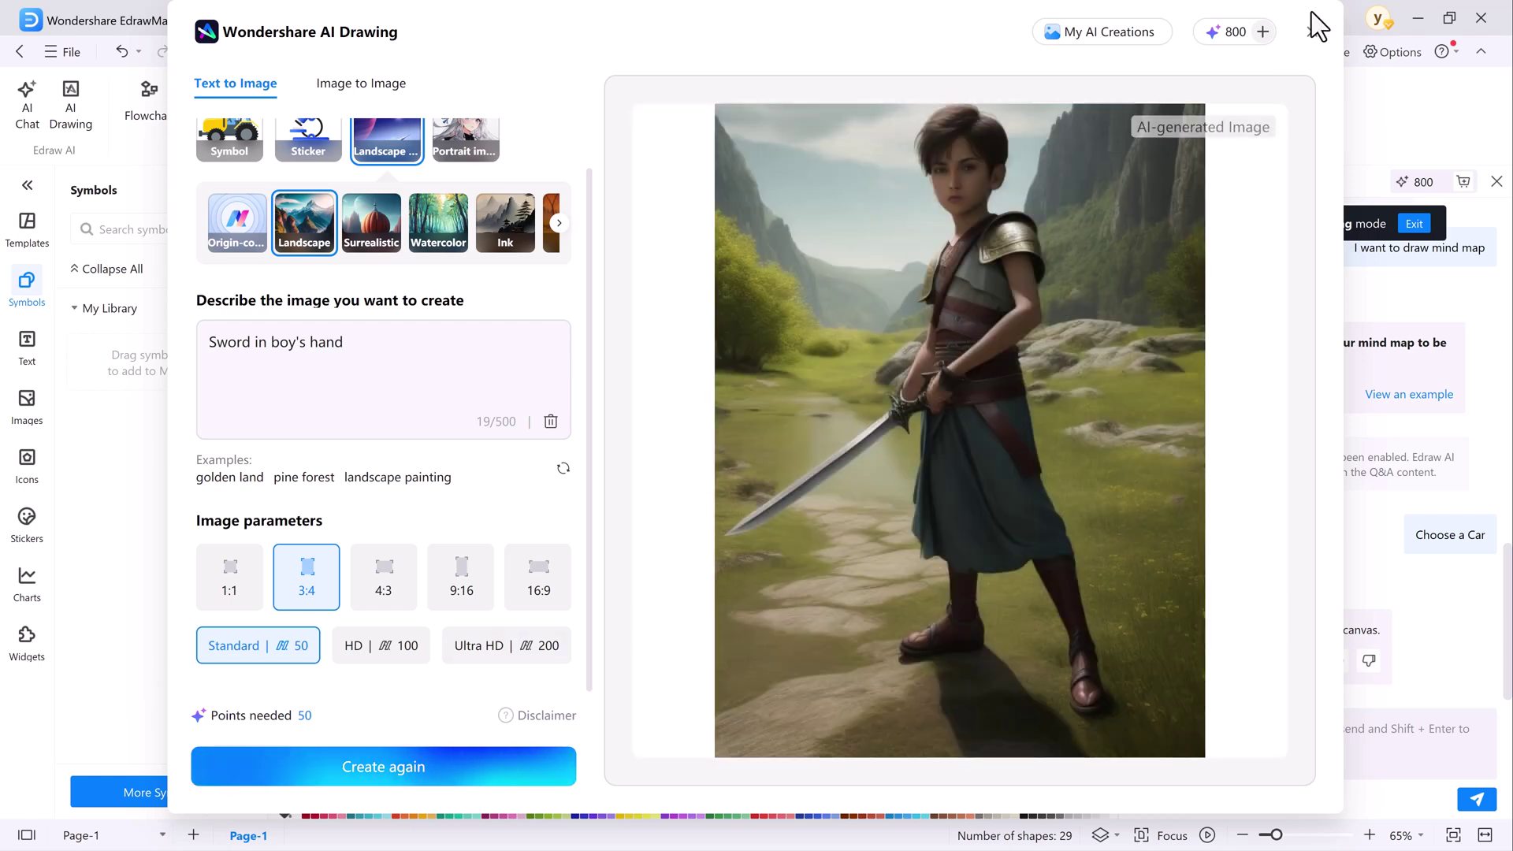
{"action": "left_click", "coordinate": [1310, 31]}
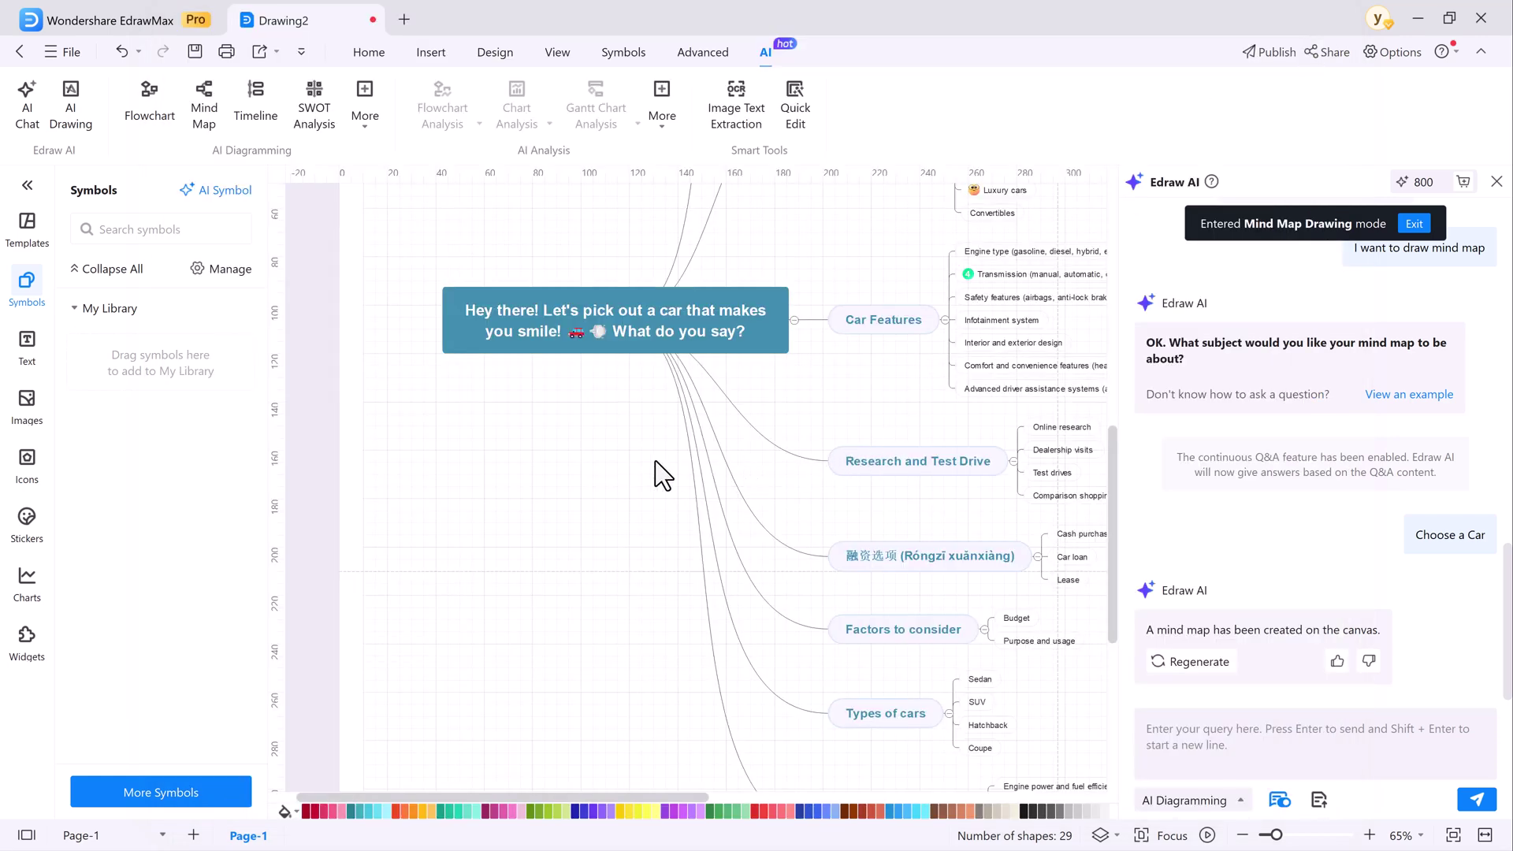
Step: Resize the AI-drawn image to a small thumbnail above the central topic
{"action": "left_click", "coordinate": [899, 758]}
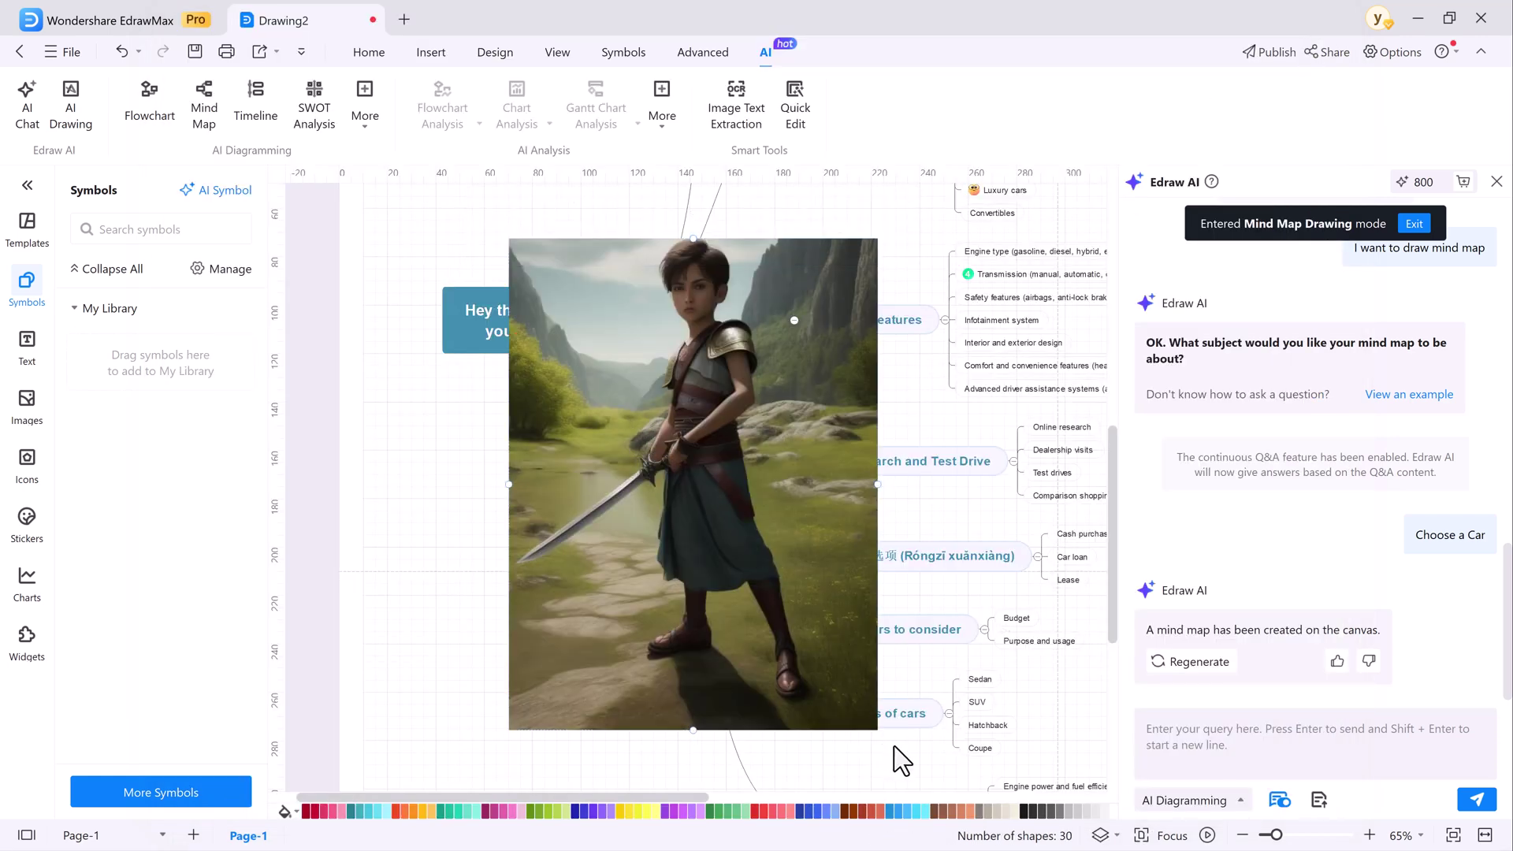
{"action": "left_click", "coordinate": [863, 708]}
{"action": "mouse_move", "coordinate": [875, 729]}
{"action": "left_mouse_down"}
{"action": "mouse_move", "coordinate": [590, 287]}
{"action": "mouse_move", "coordinate": [538, 242]}
{"action": "mouse_move", "coordinate": [542, 223]}
{"action": "left_mouse_up"}
{"action": "left_click", "coordinate": [549, 418]}
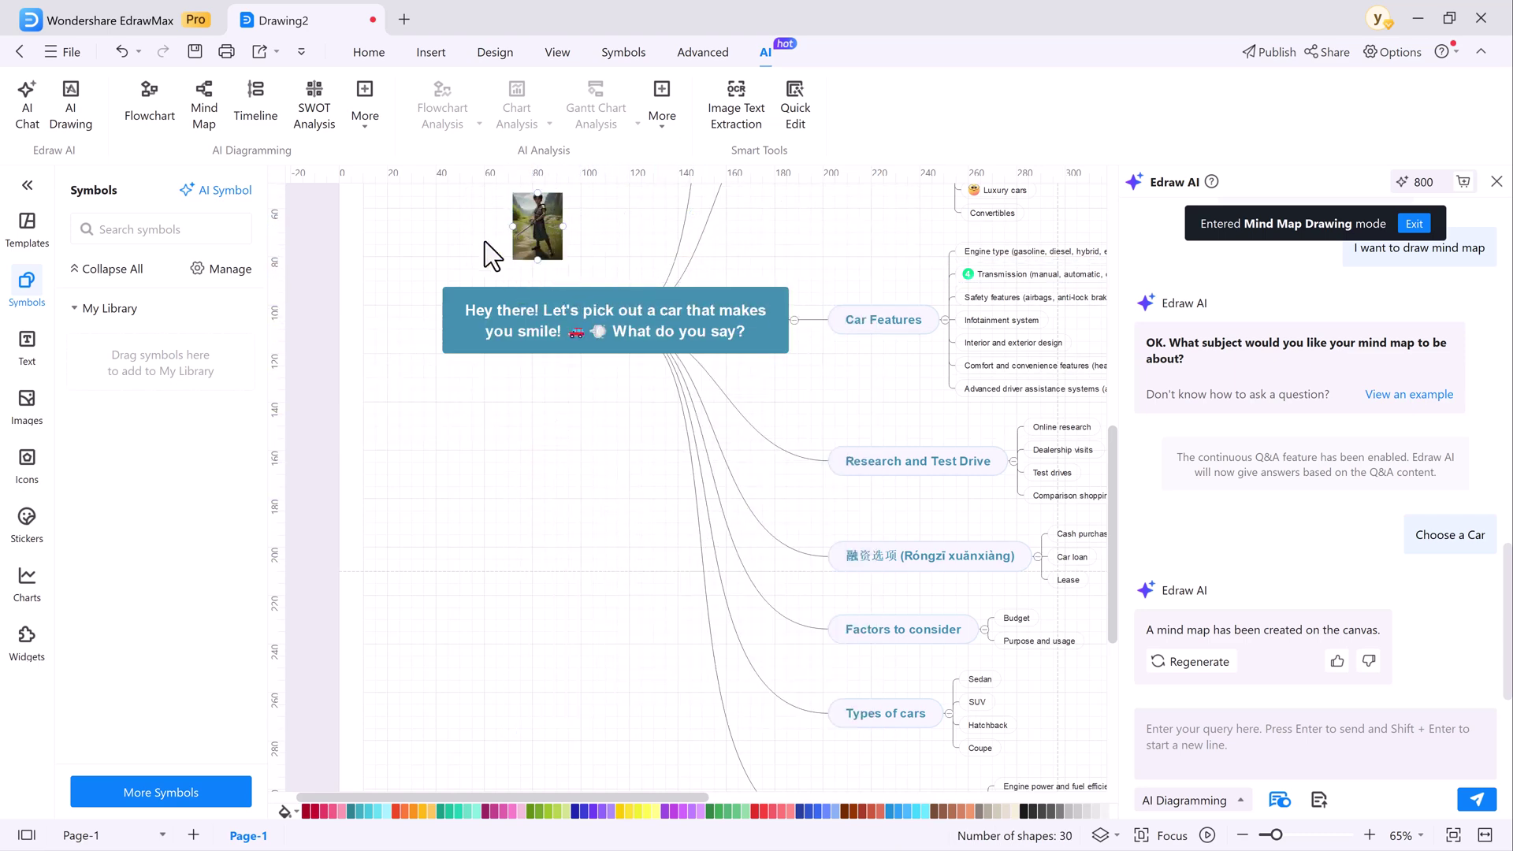
Step: Browse the Text, Images and Icons side panels
{"action": "left_click", "coordinate": [28, 343]}
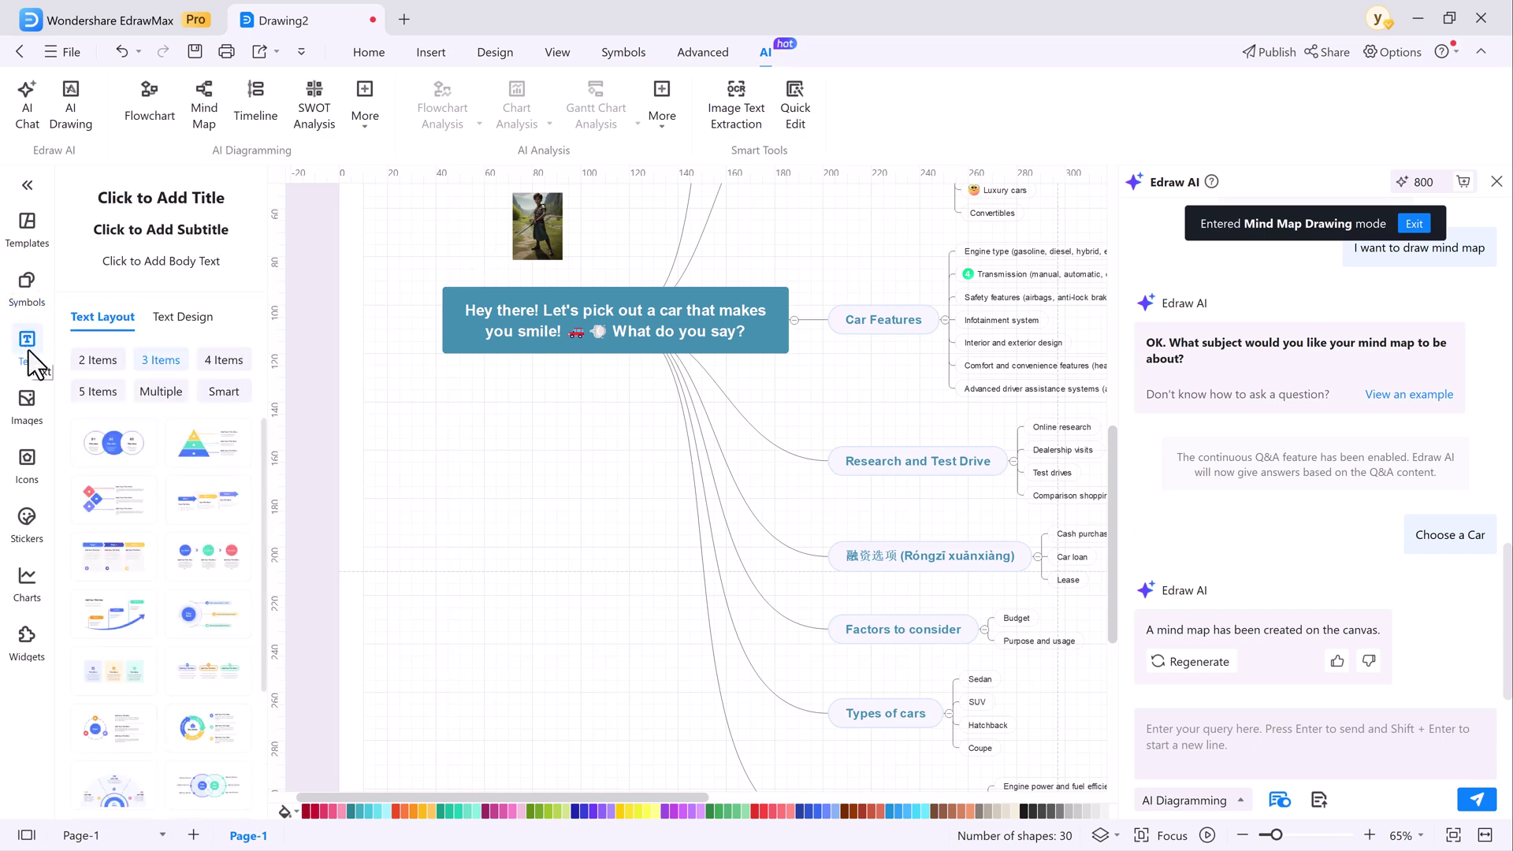
{"action": "left_click", "coordinate": [27, 402]}
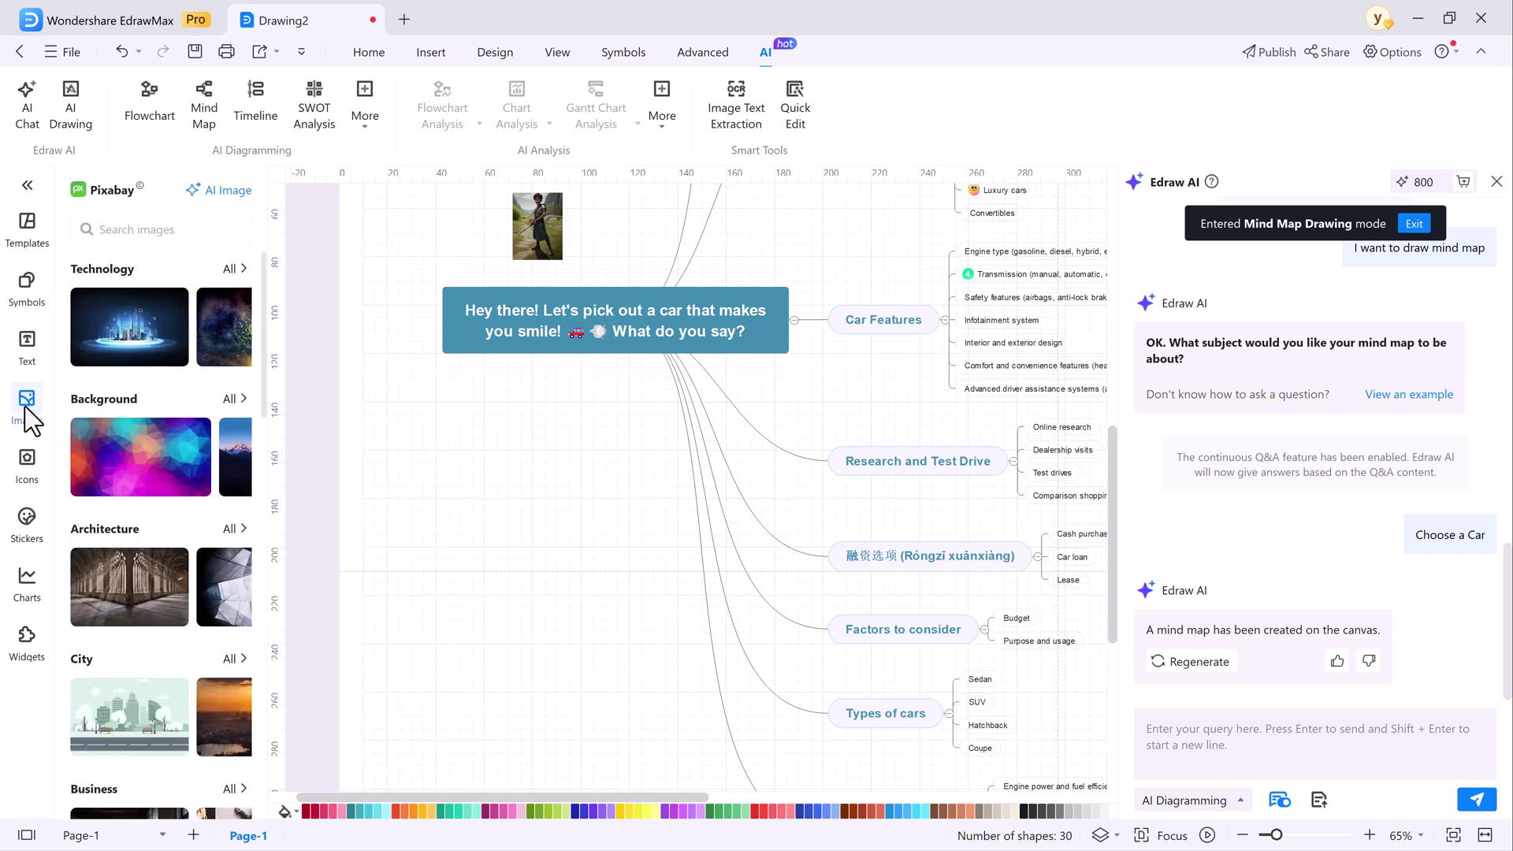
{"action": "left_click", "coordinate": [28, 467]}
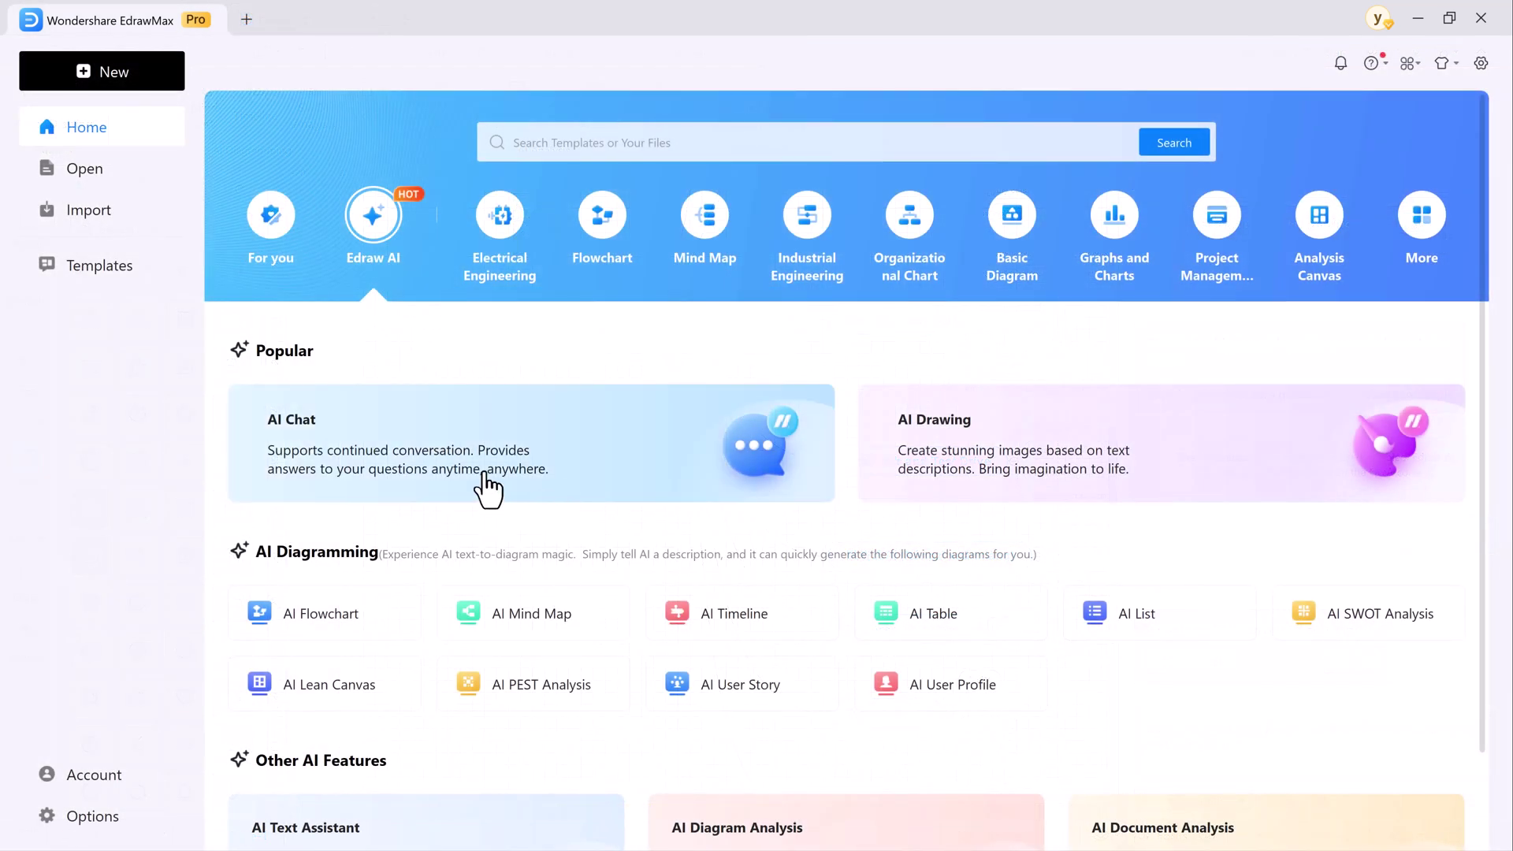
Step: Upload Season.pdf to AI Chat and ask 'Explain this pdf in 200 words'
{"action": "left_click", "coordinate": [489, 485]}
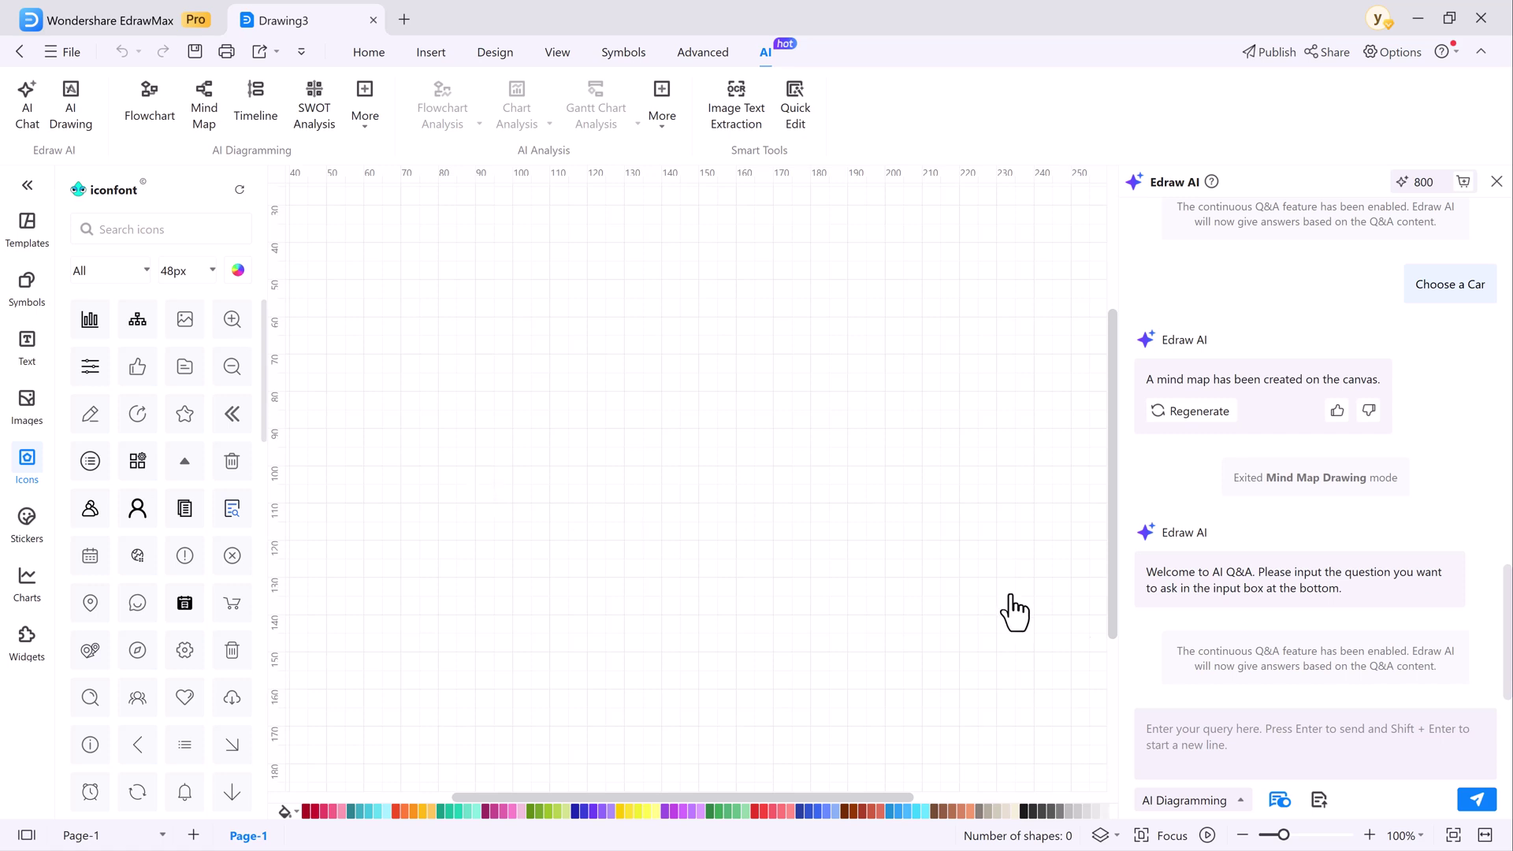
{"action": "left_click", "coordinate": [1319, 800]}
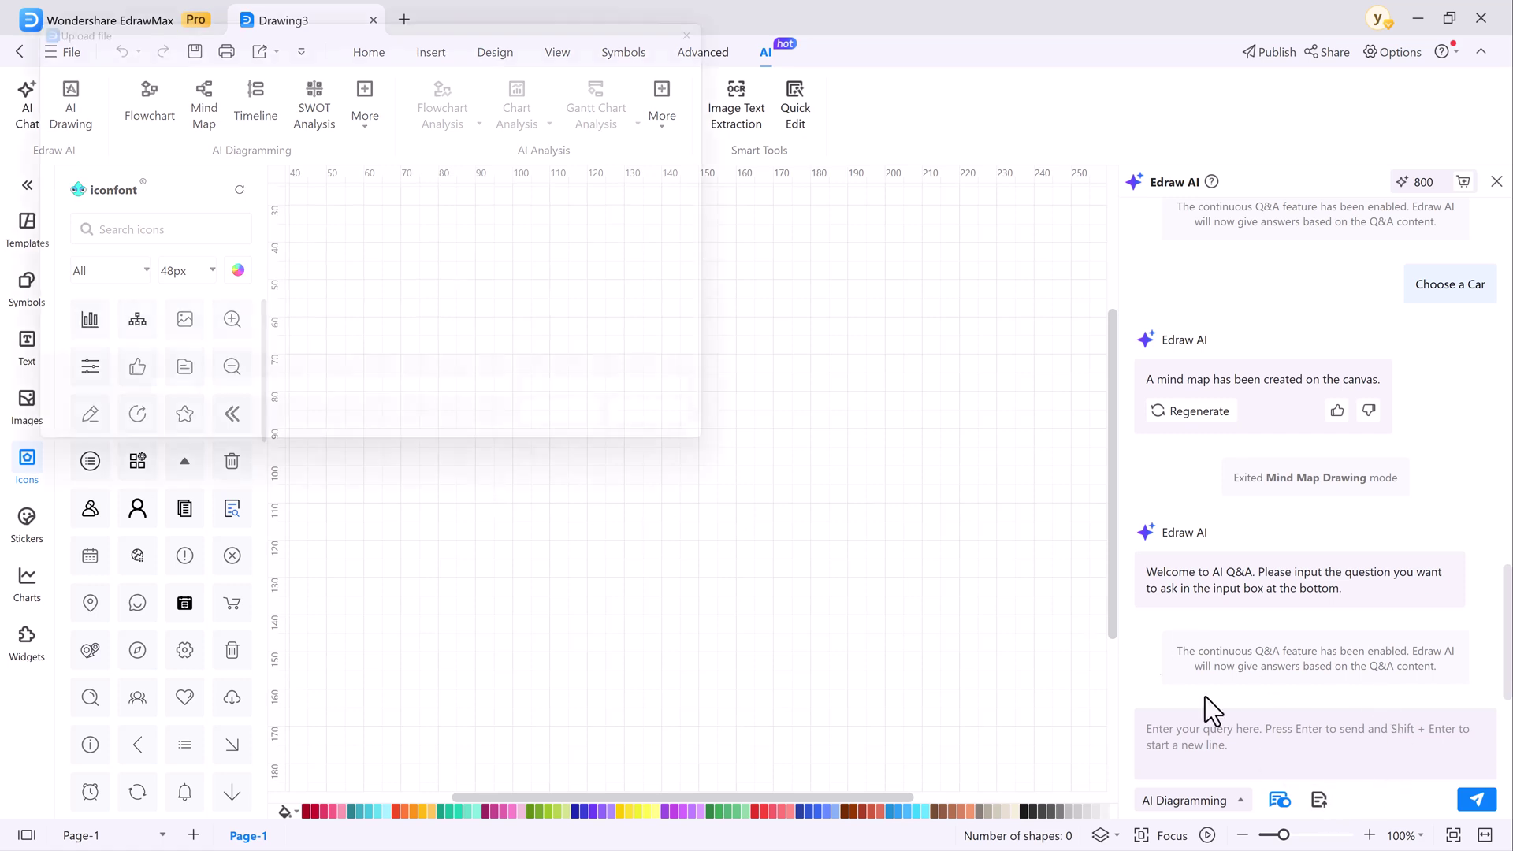
{"action": "double_click", "coordinate": [662, 284]}
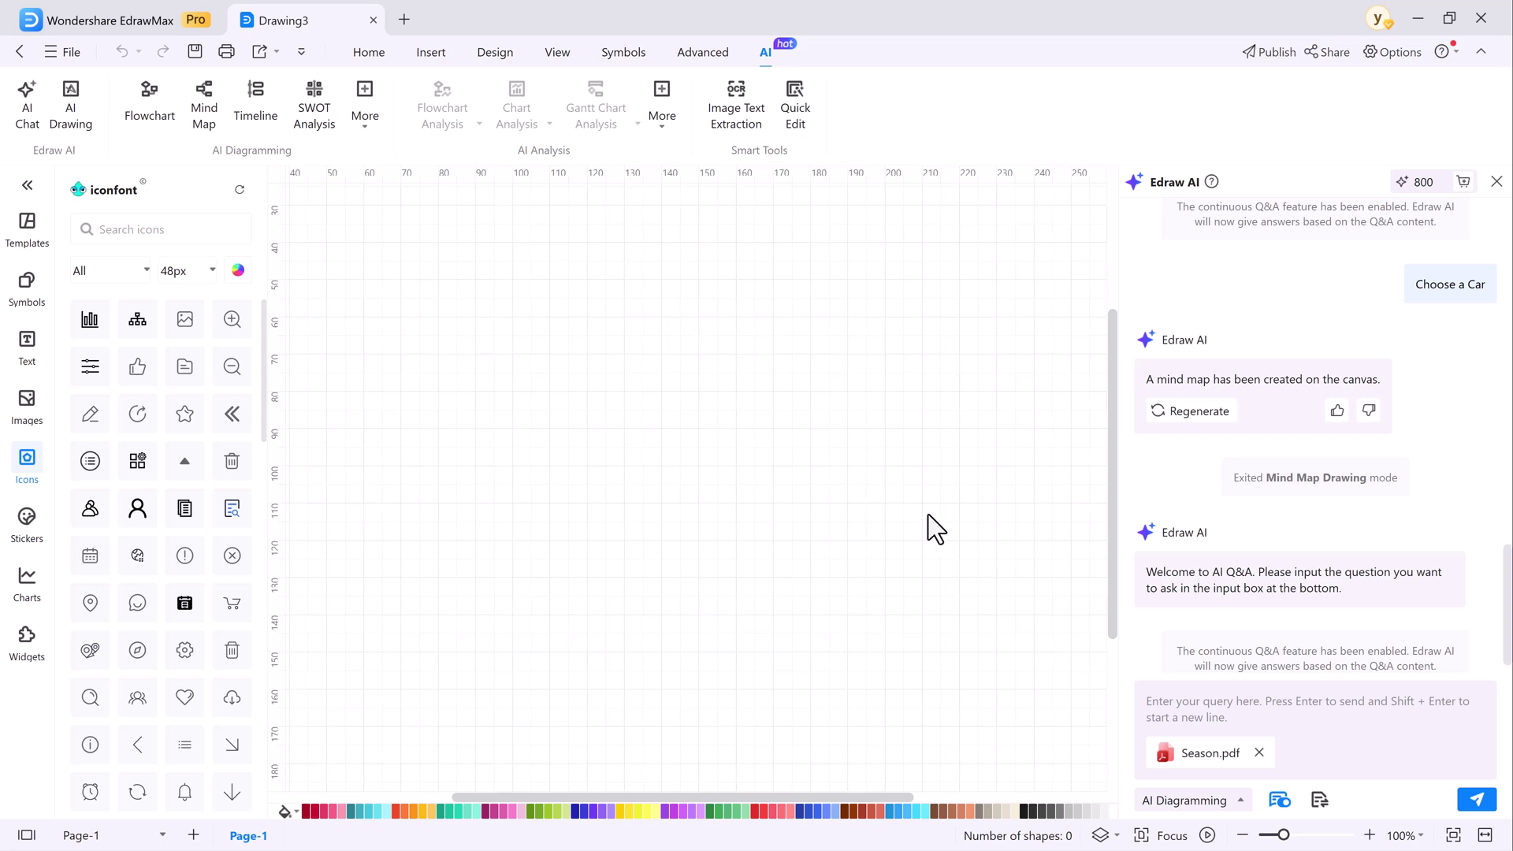
{"action": "left_click", "coordinate": [1179, 710]}
{"action": "type", "text": "Explain this pdf in 200 words"}
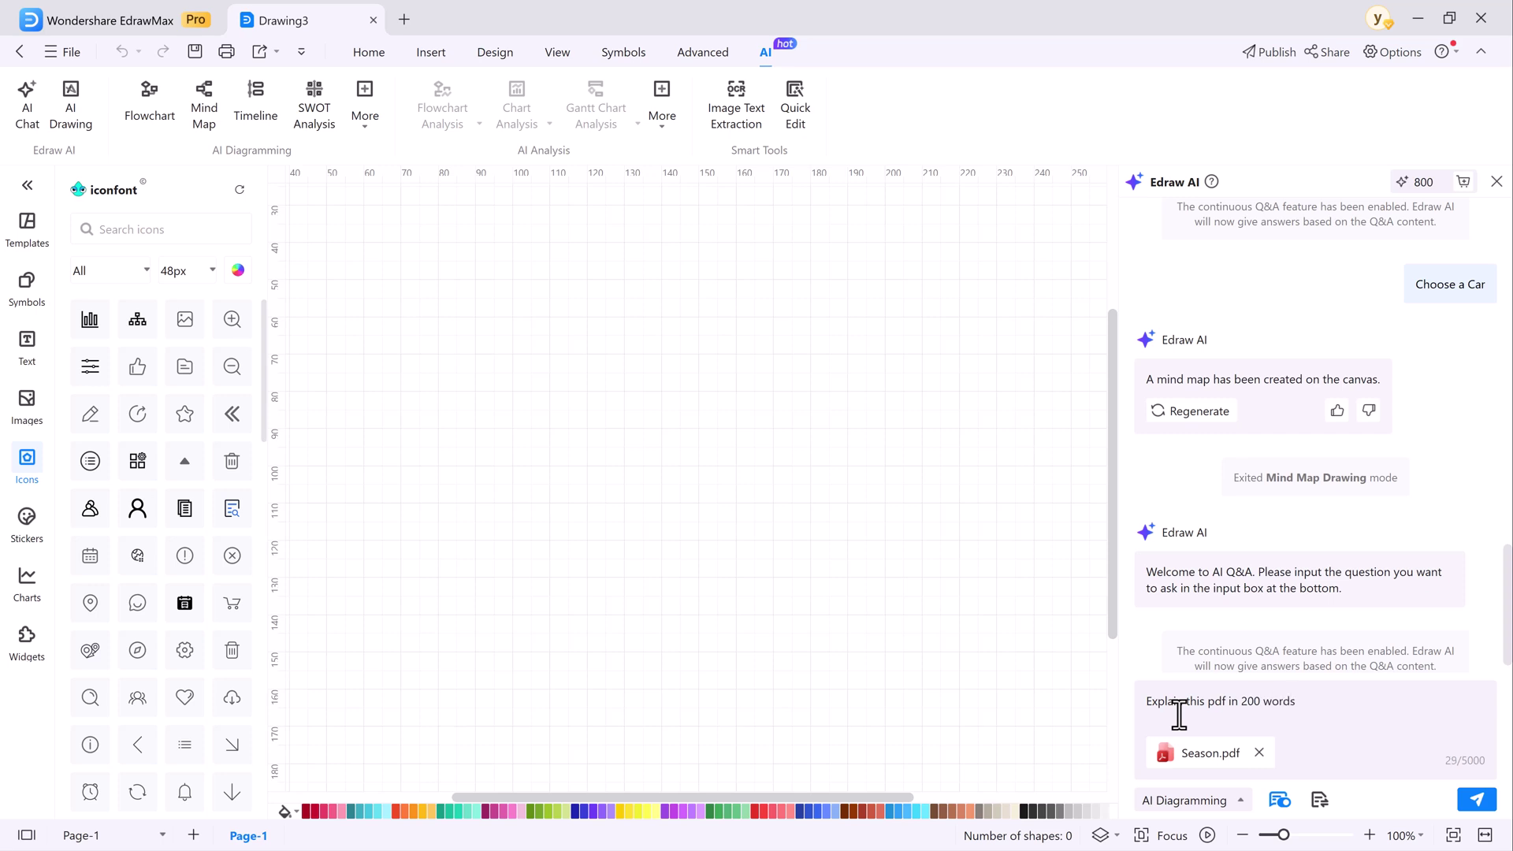
{"action": "key", "text": "Return"}
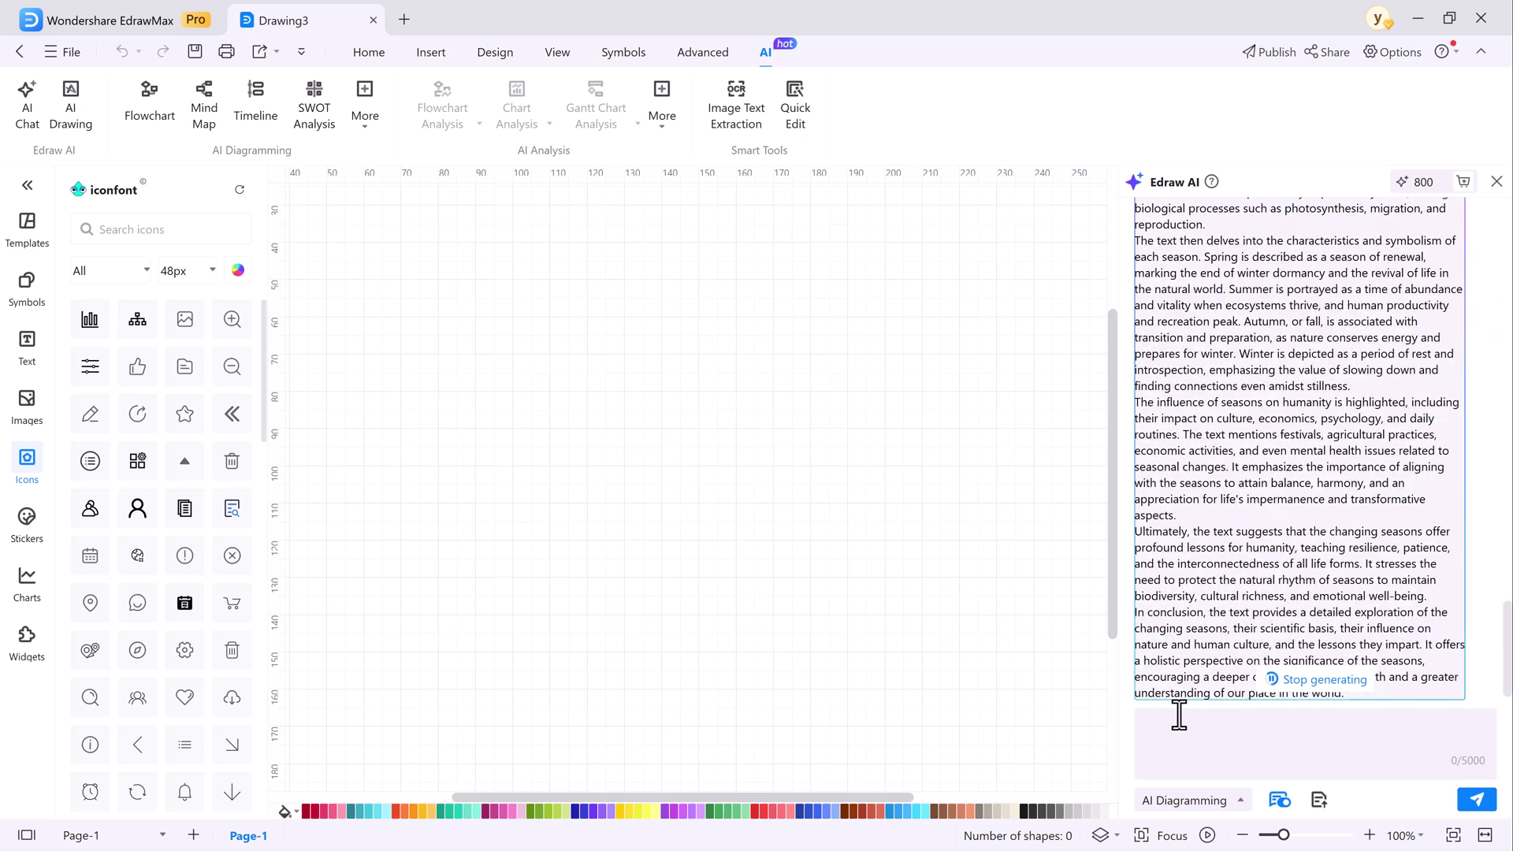
{"action": "scroll", "coordinate": [1224, 576], "scroll_direction": "up", "scroll_amount": 2}
{"action": "scroll", "coordinate": [1224, 575], "scroll_direction": "down", "scroll_amount": 5}
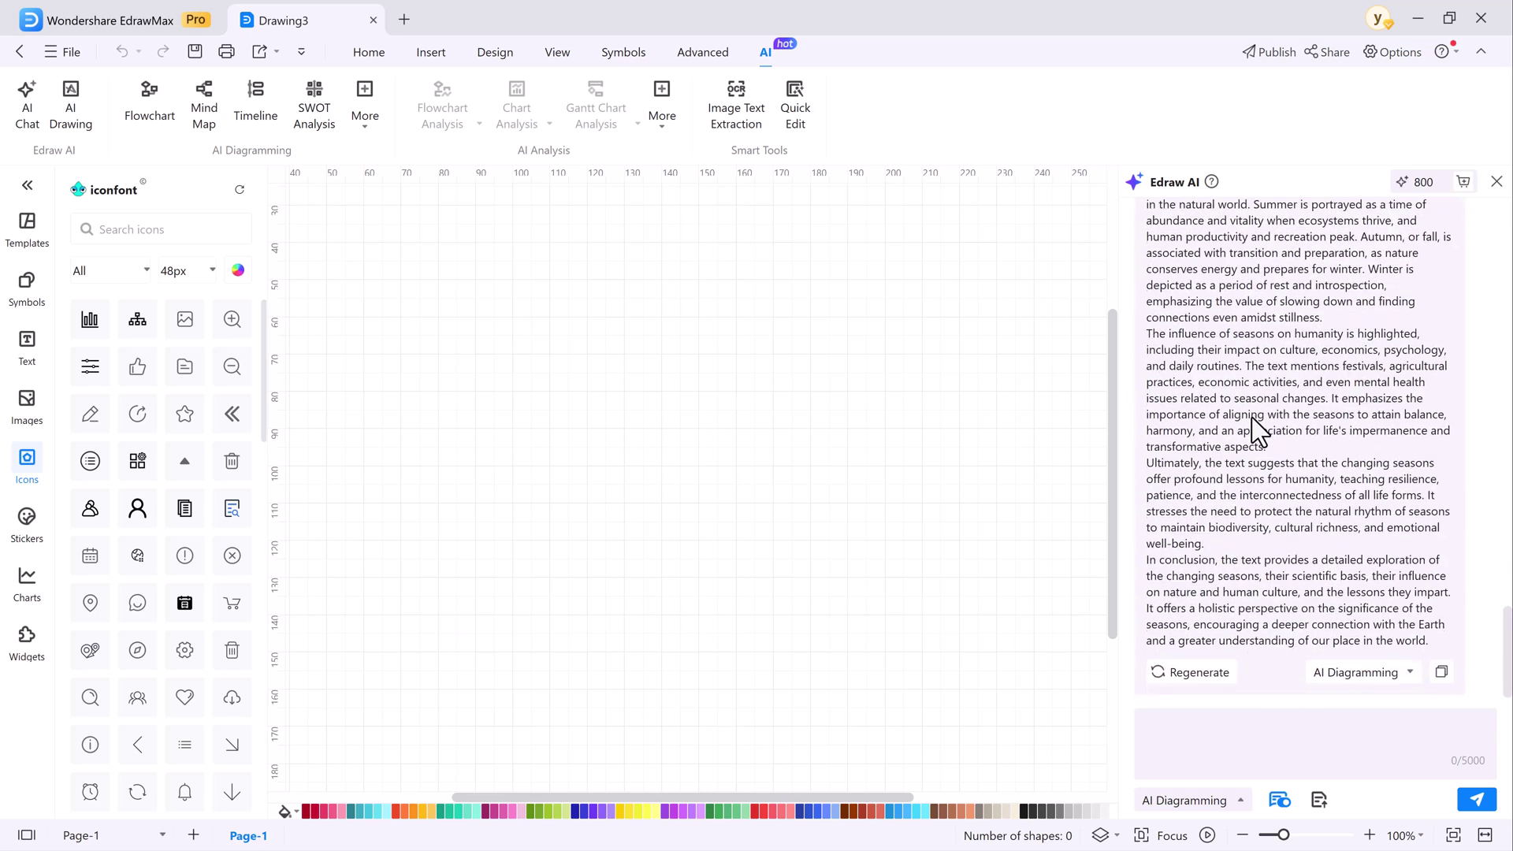
{"action": "scroll", "coordinate": [1218, 591], "scroll_direction": "up", "scroll_amount": 1}
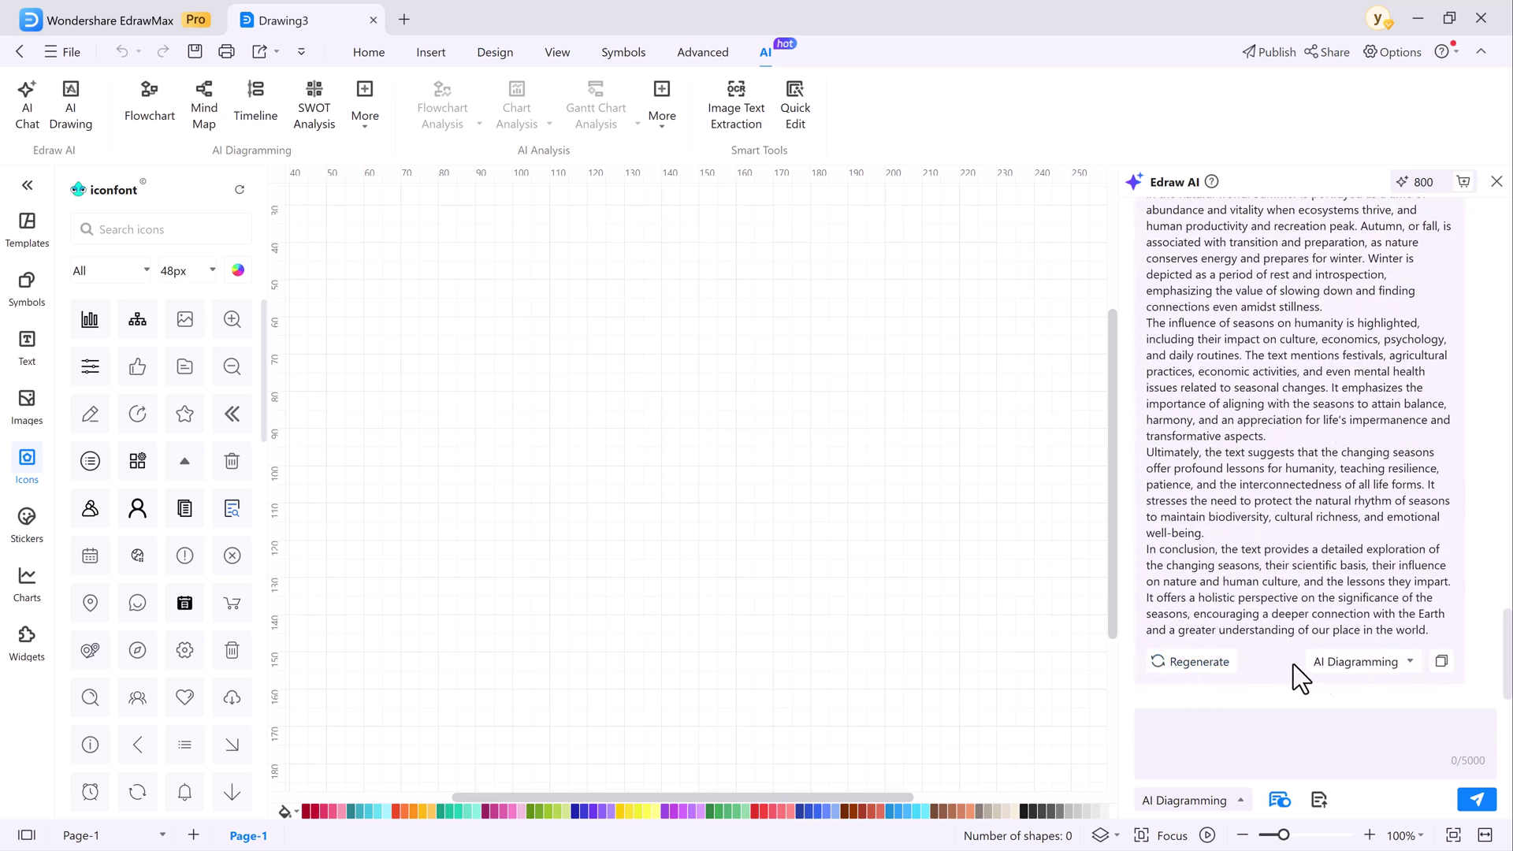
Step: Convert the AI answer into a seasons mind map and regenerate it
{"action": "left_click", "coordinate": [1371, 662]}
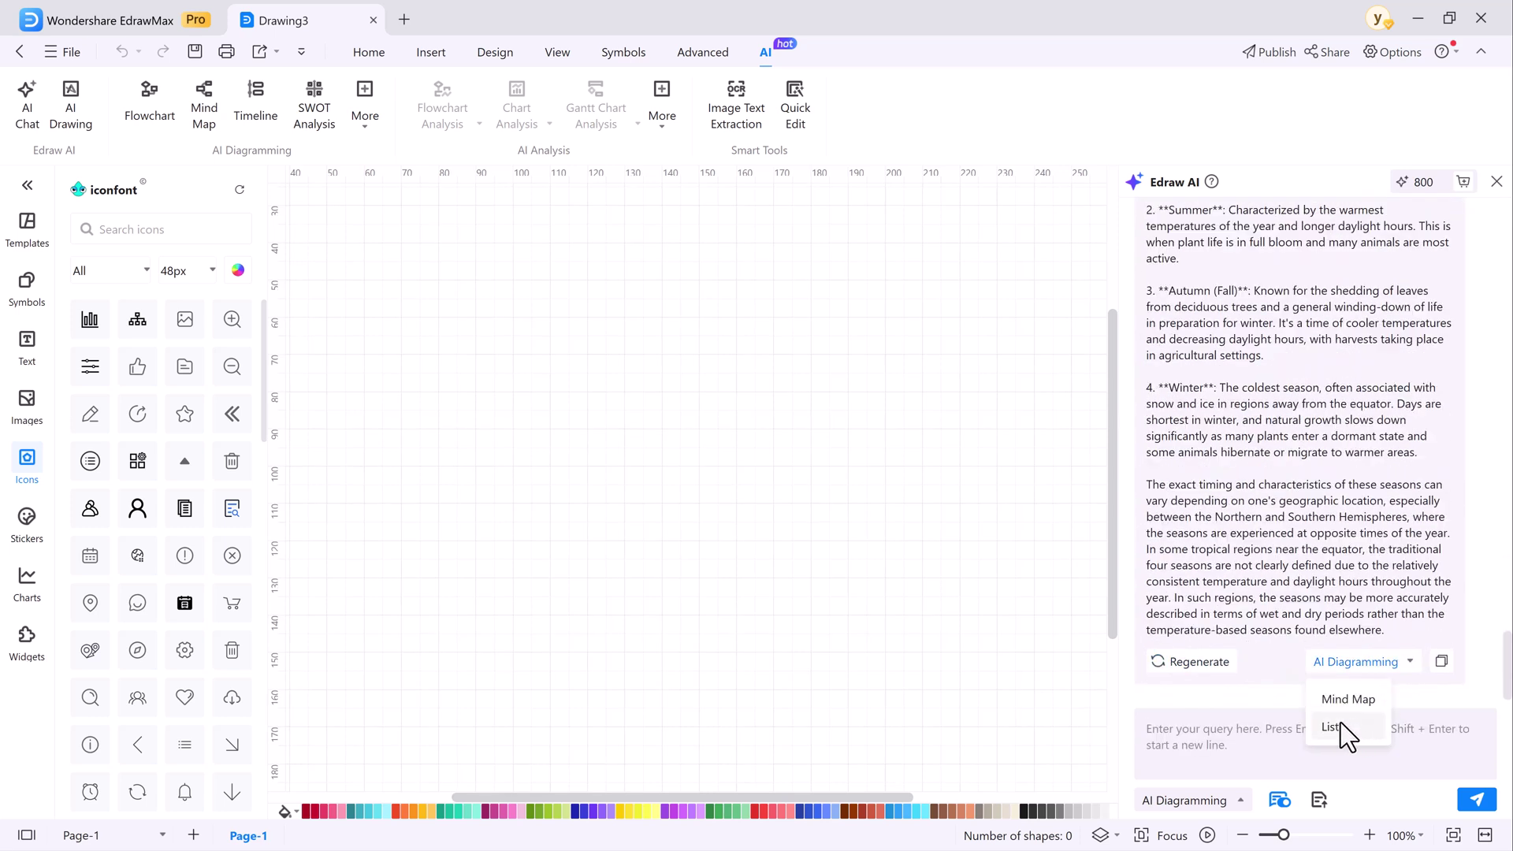
{"action": "left_click", "coordinate": [1346, 700]}
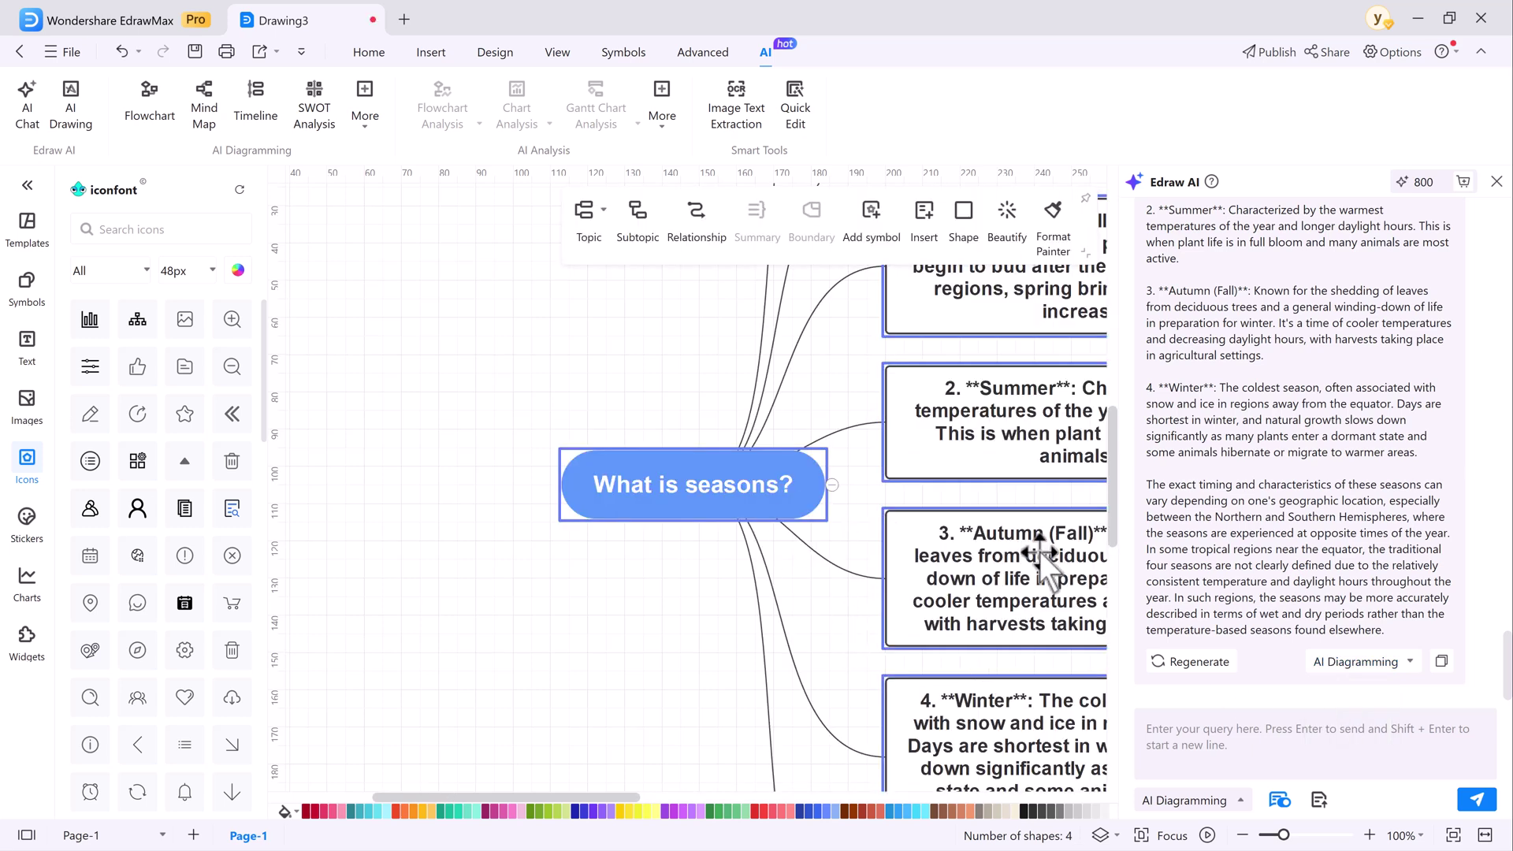
{"action": "left_click", "coordinate": [1177, 666]}
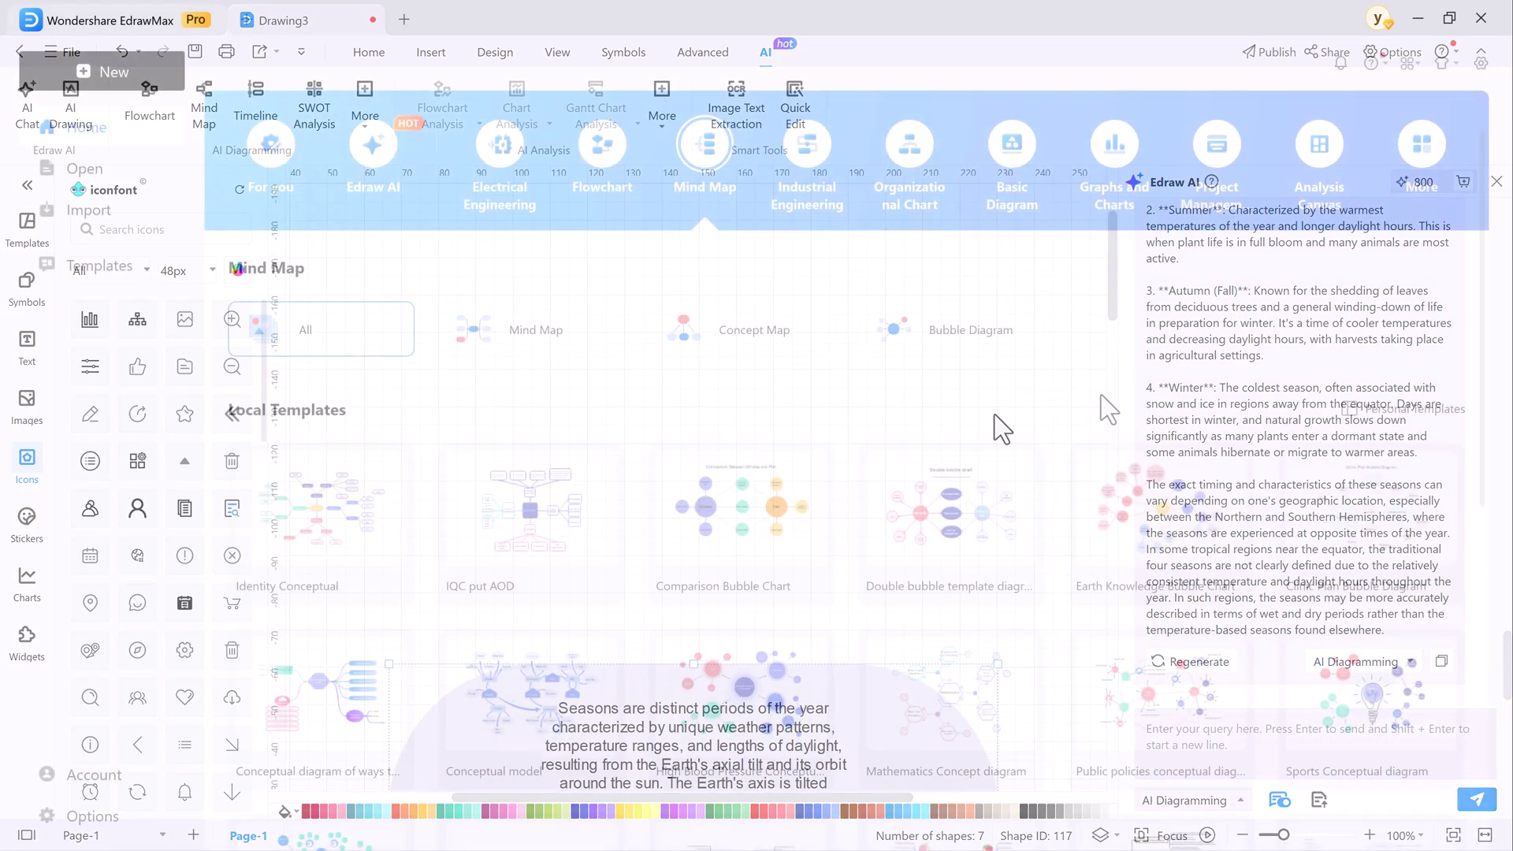
{"action": "scroll", "coordinate": [1119, 428], "scroll_direction": "down", "scroll_amount": 3}
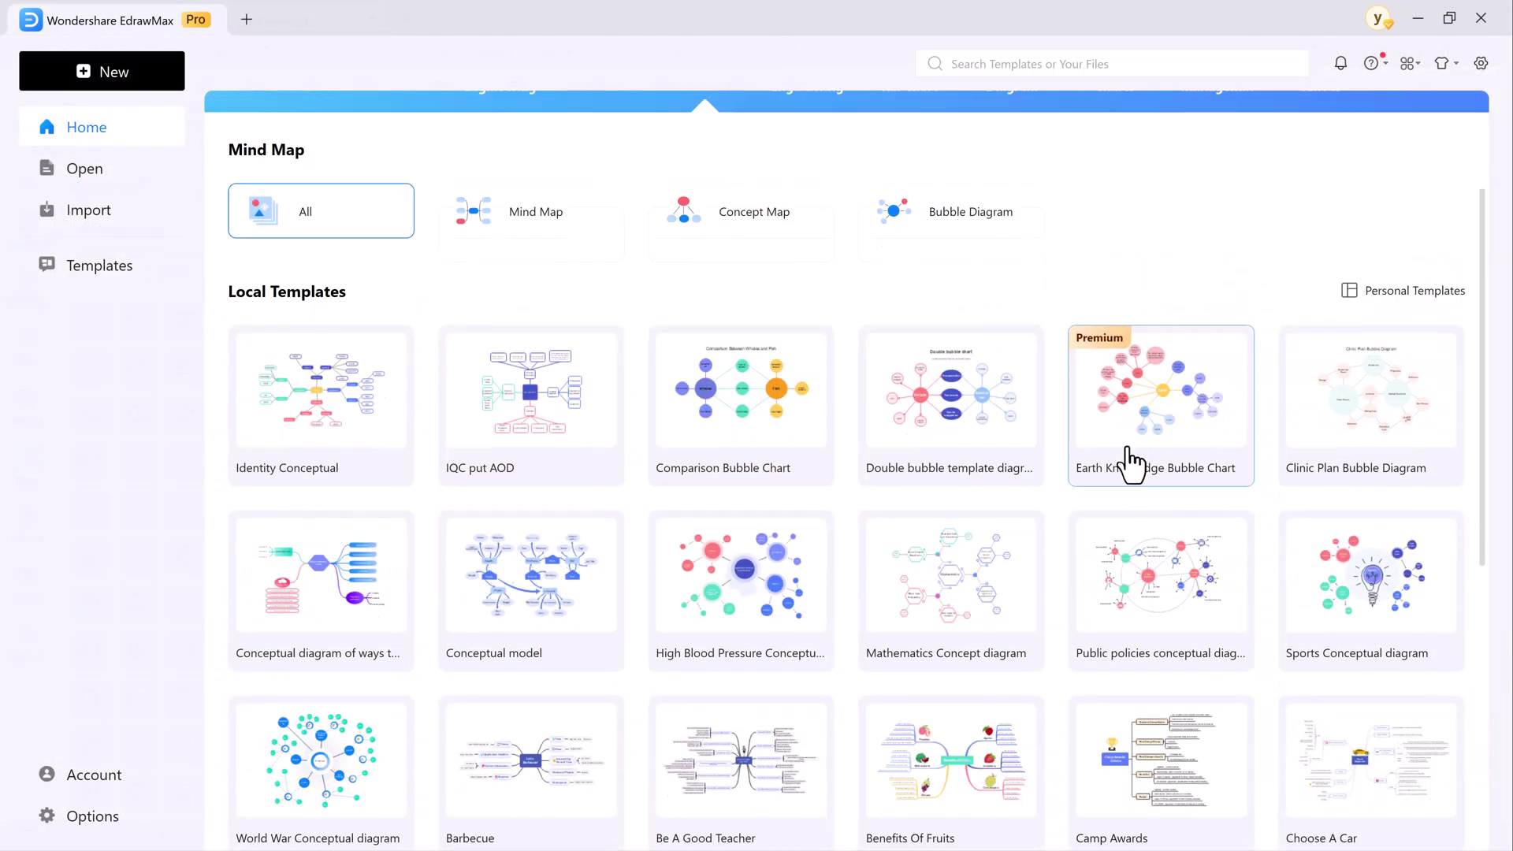
{"action": "scroll", "coordinate": [1111, 449], "scroll_direction": "down", "scroll_amount": 2}
Step: Open the double bubble template and translate the Two rounds bubble into Chinese with Edraw AI
{"action": "left_click", "coordinate": [950, 192]}
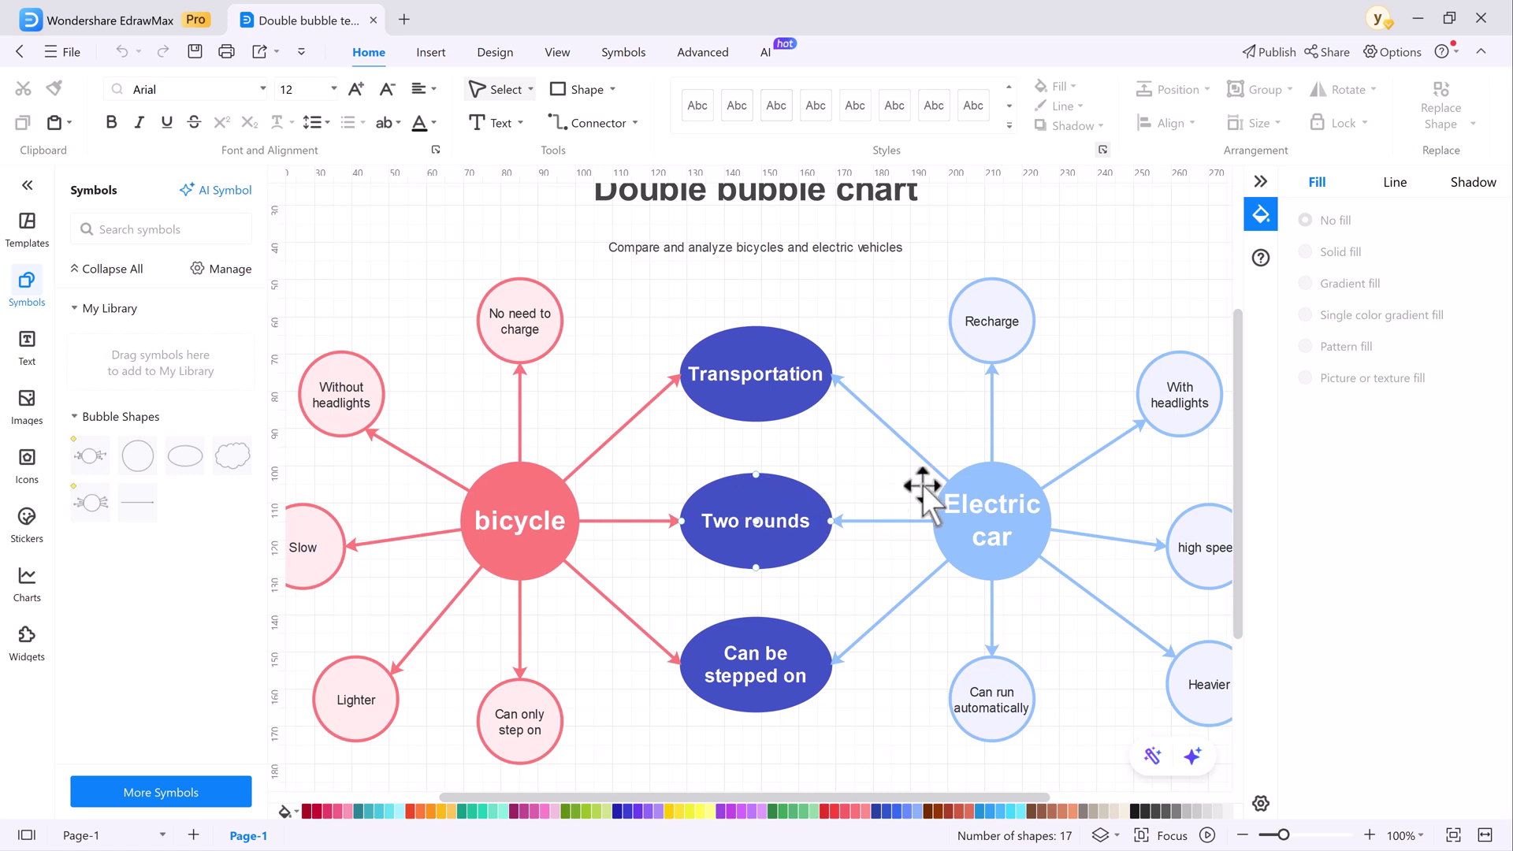
{"action": "right_click", "coordinate": [998, 502]}
{"action": "right_click", "coordinate": [815, 521]}
{"action": "left_click", "coordinate": [821, 602]}
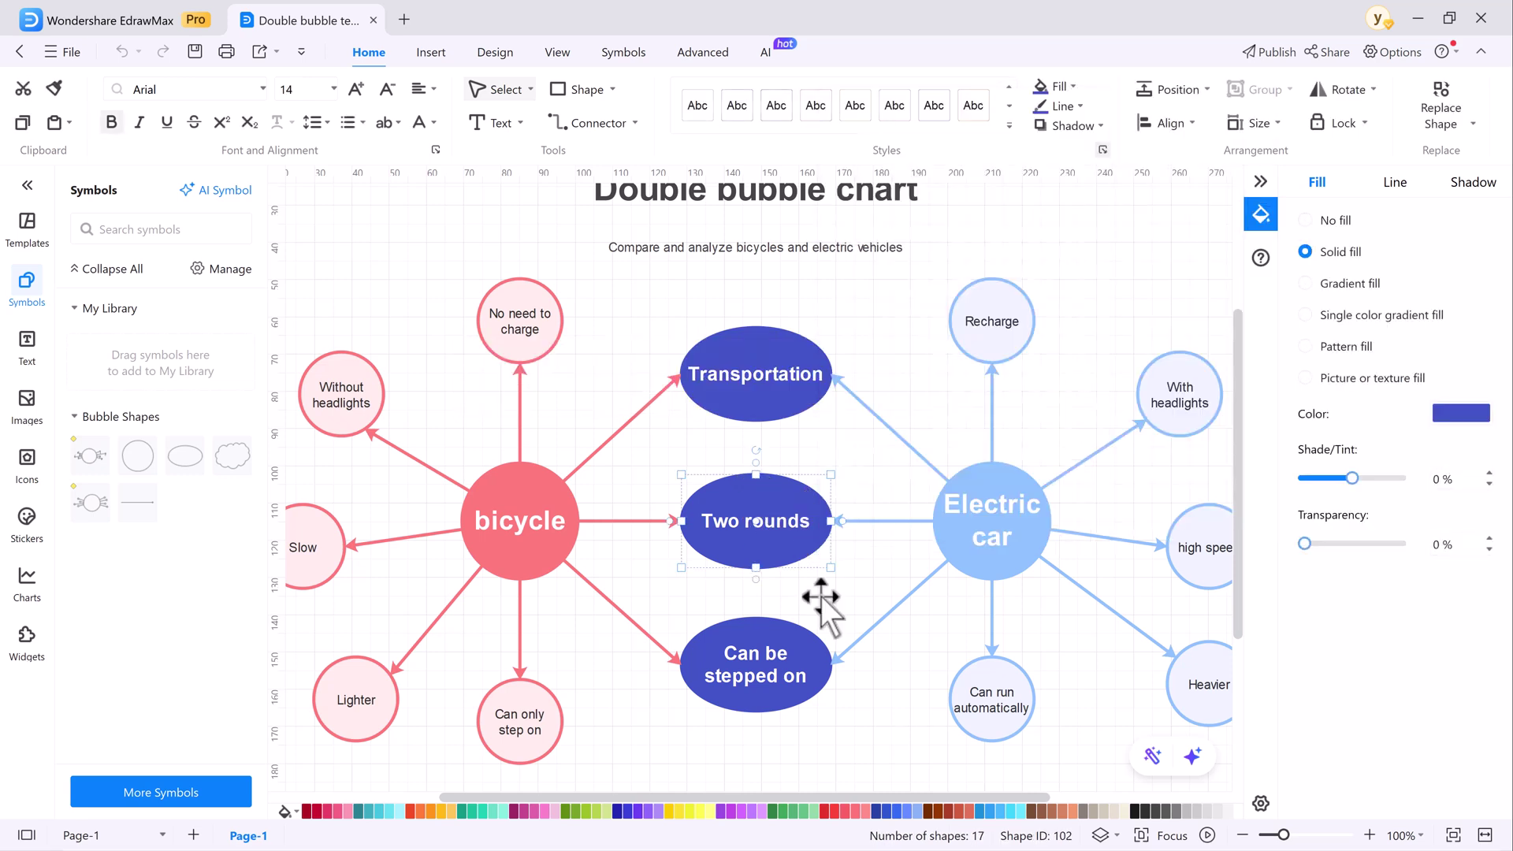
{"action": "left_click", "coordinate": [773, 505]}
{"action": "left_click", "coordinate": [482, 369]}
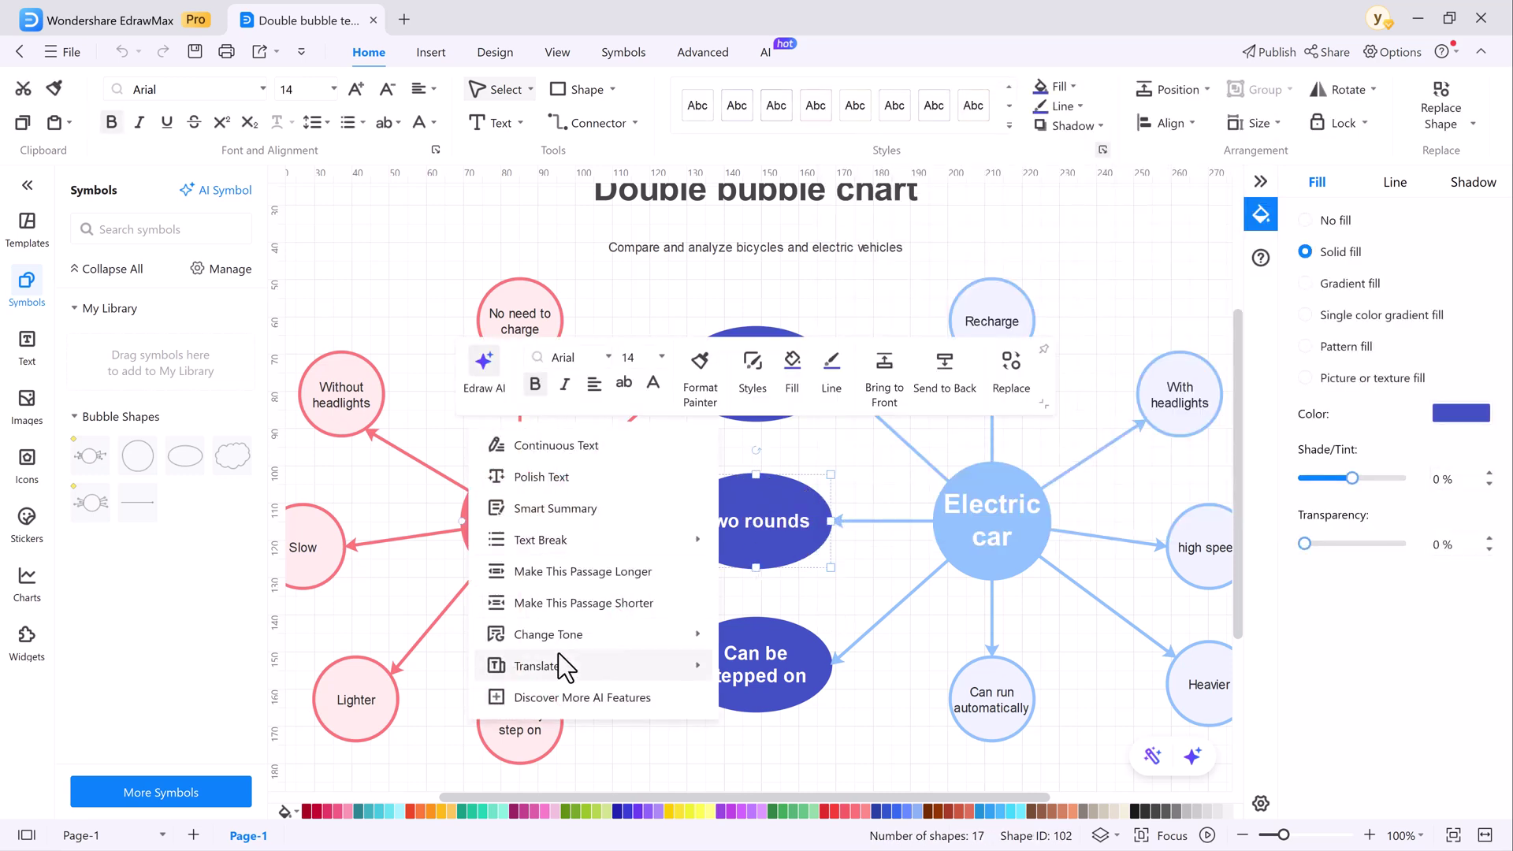
{"action": "left_click", "coordinate": [761, 579]}
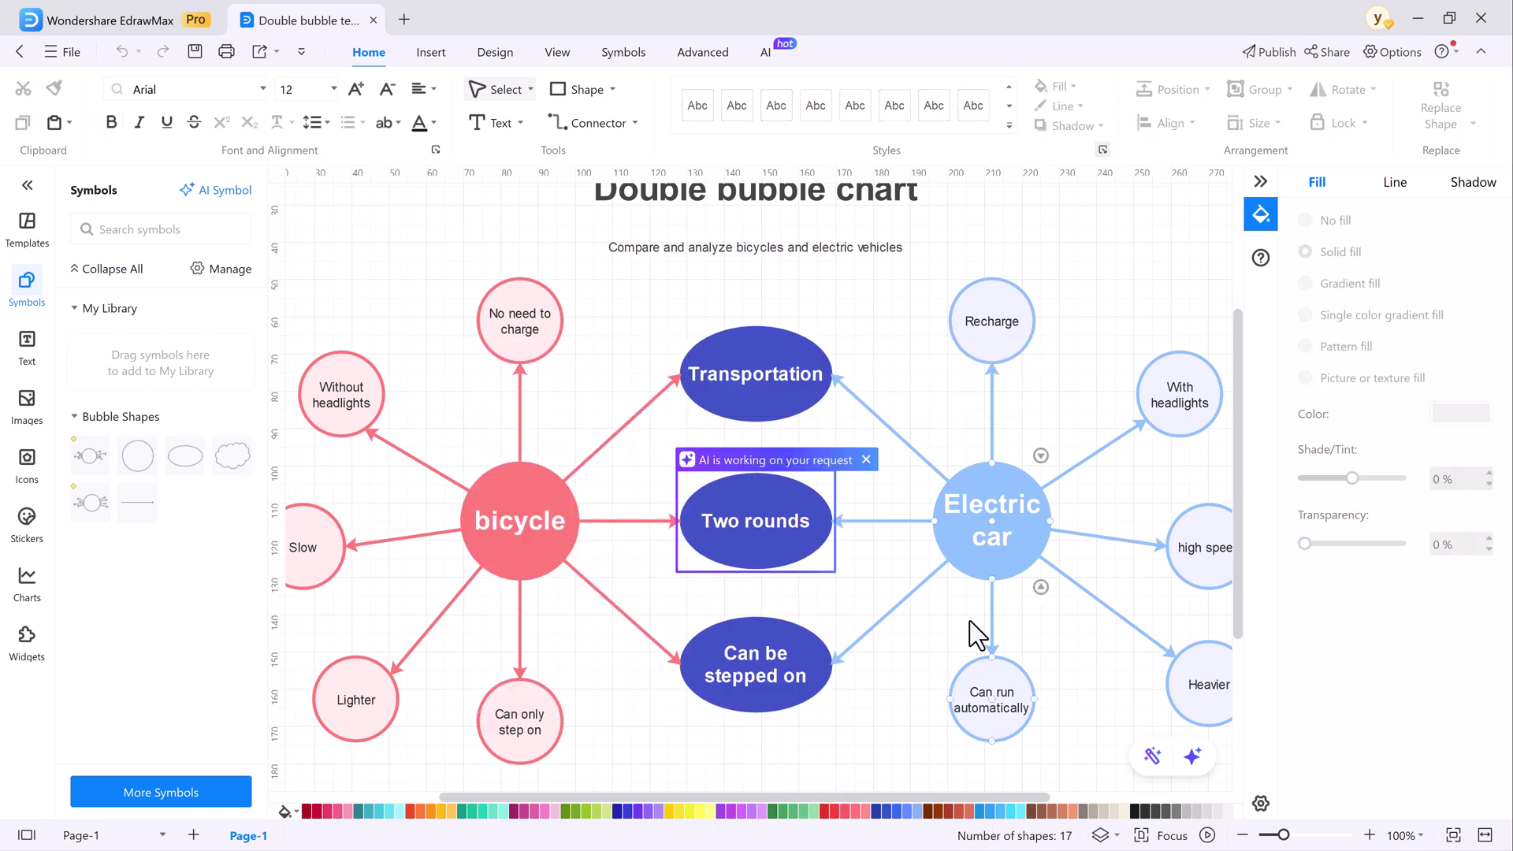
Step: Make the Transportation bubble text italic in Arial Black
{"action": "left_click", "coordinate": [736, 360]}
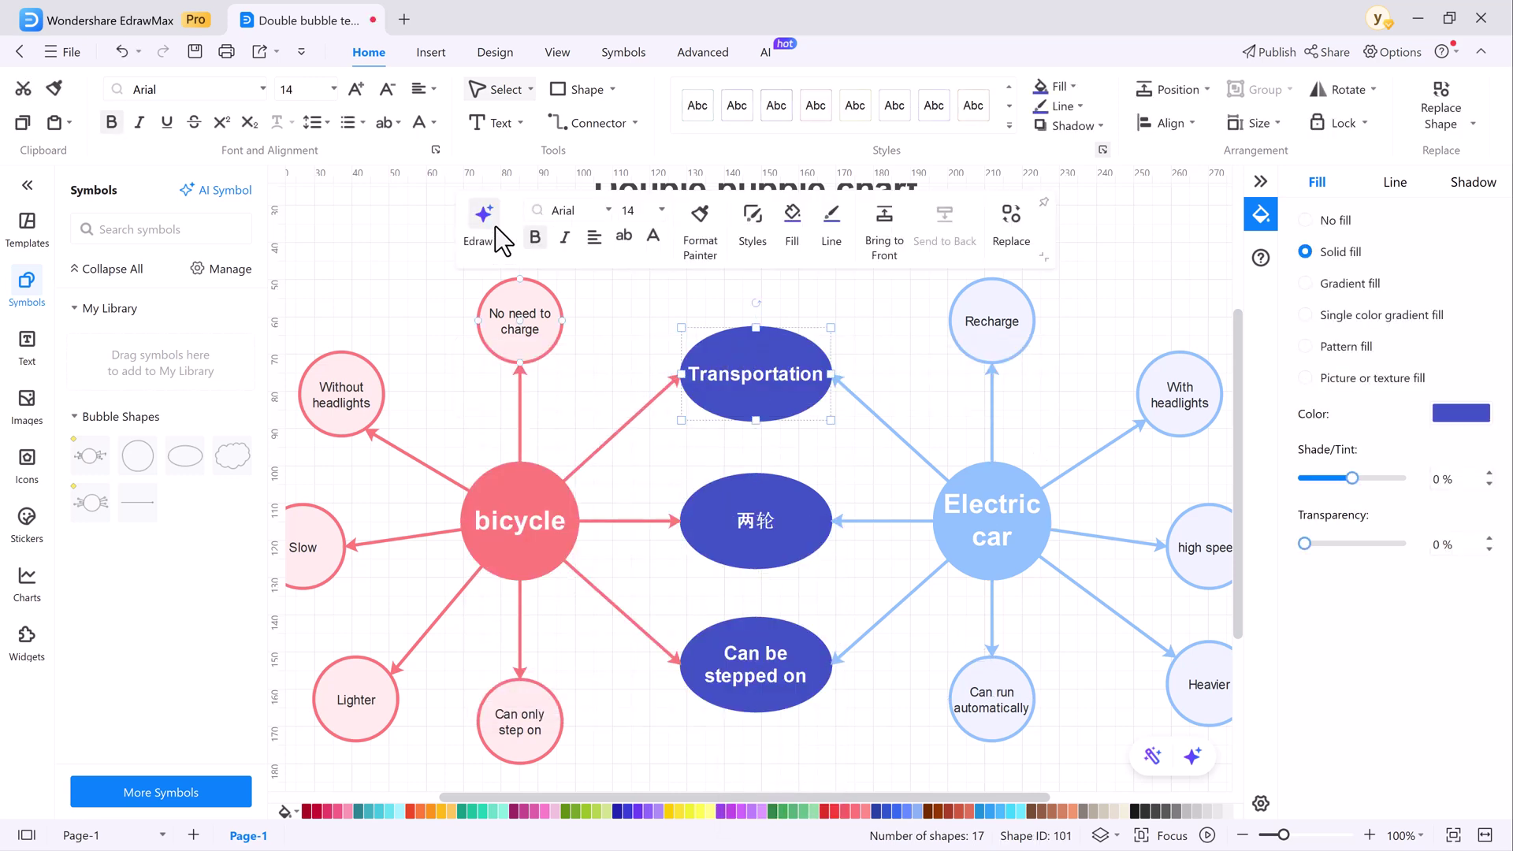
{"action": "left_click", "coordinate": [565, 240]}
{"action": "left_click", "coordinate": [579, 211]}
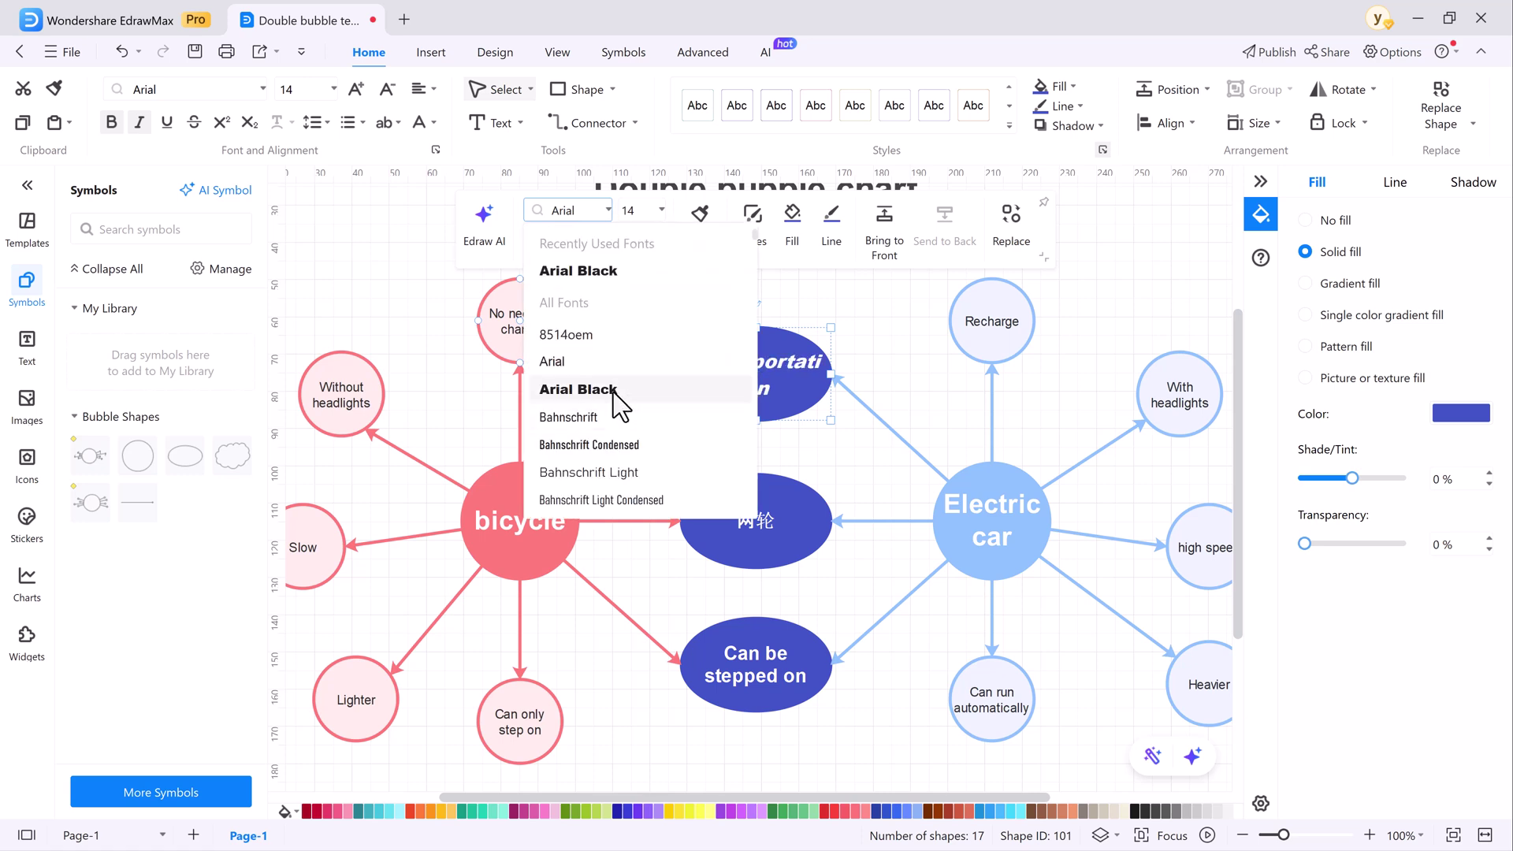
{"action": "left_click", "coordinate": [568, 390]}
{"action": "left_click", "coordinate": [898, 296]}
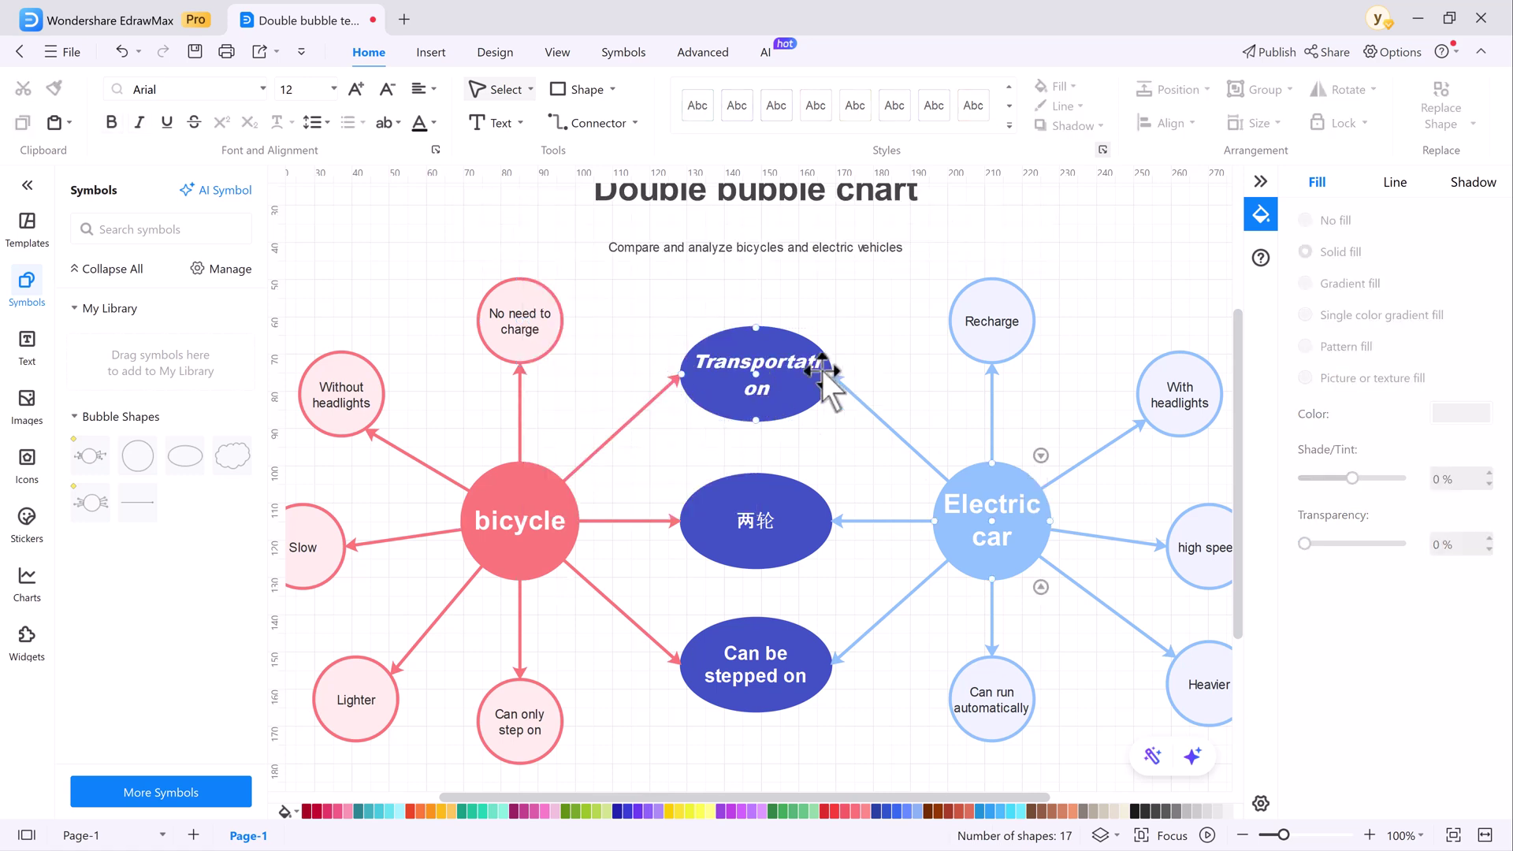
Step: Rewrite the Can be stepped on bubble in a confident tone with Edraw AI
{"action": "left_click", "coordinate": [774, 674]}
{"action": "left_click", "coordinate": [483, 514]}
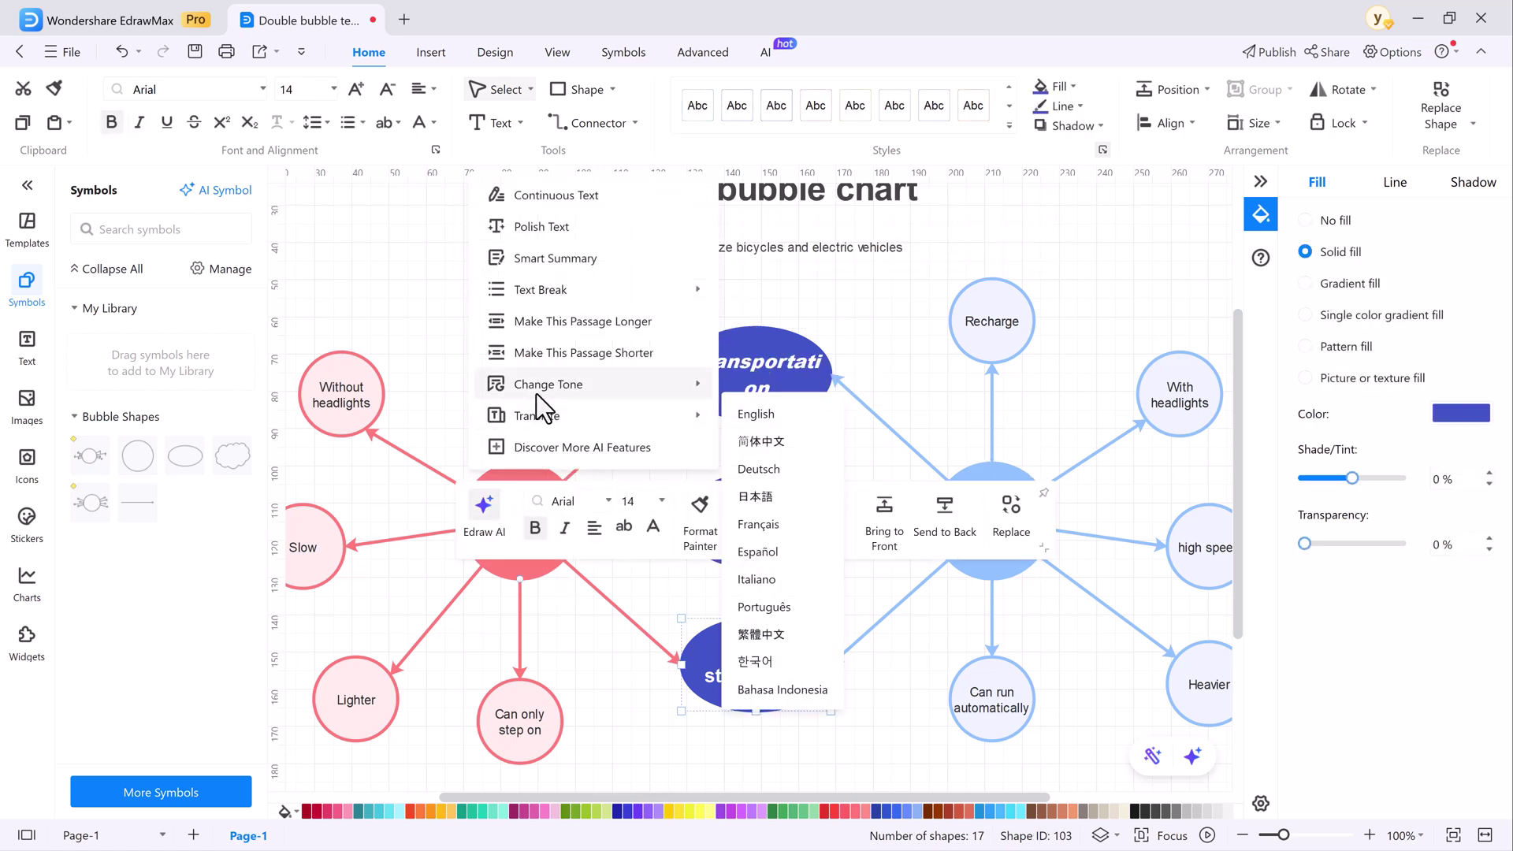
{"action": "left_click", "coordinate": [762, 465]}
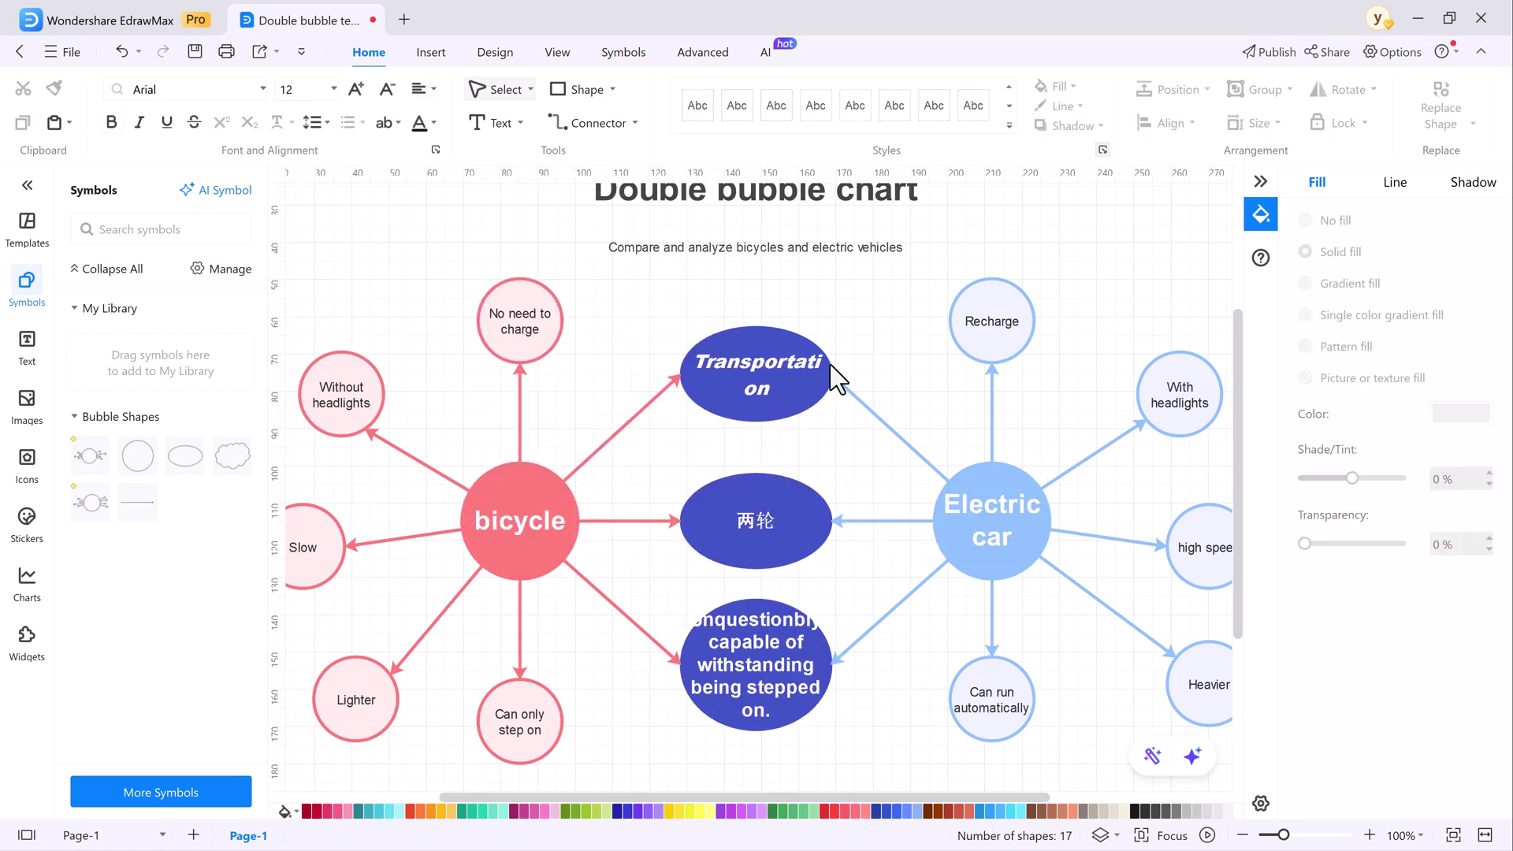
{"action": "left_click", "coordinate": [786, 362]}
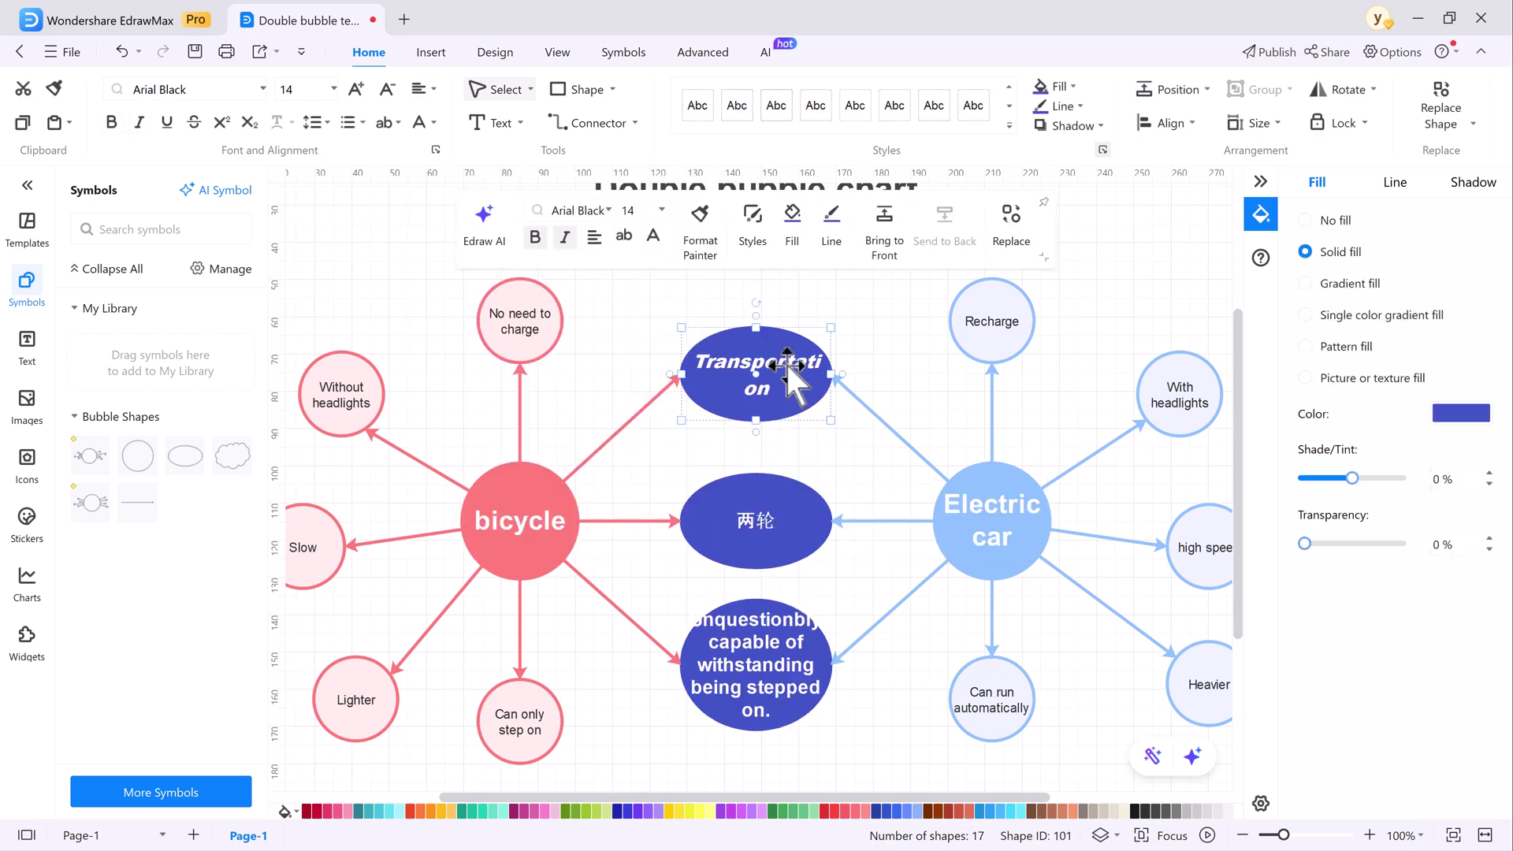
Step: Open Share for the double bubble chart, dismiss the wait notice, and focus the Link Share email field
{"action": "left_click", "coordinate": [1332, 52]}
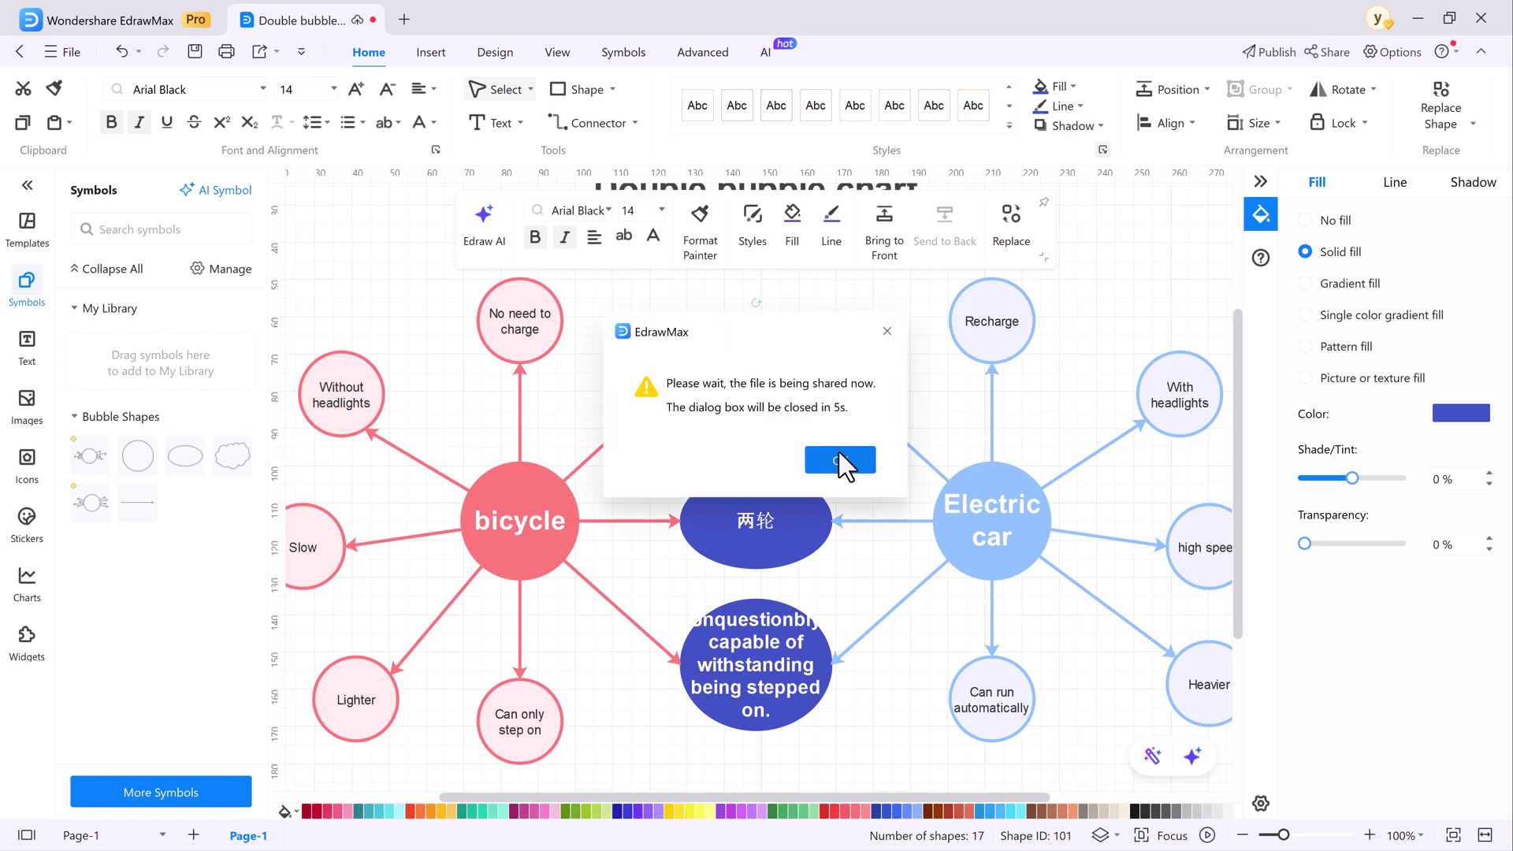
{"action": "left_click", "coordinate": [841, 460]}
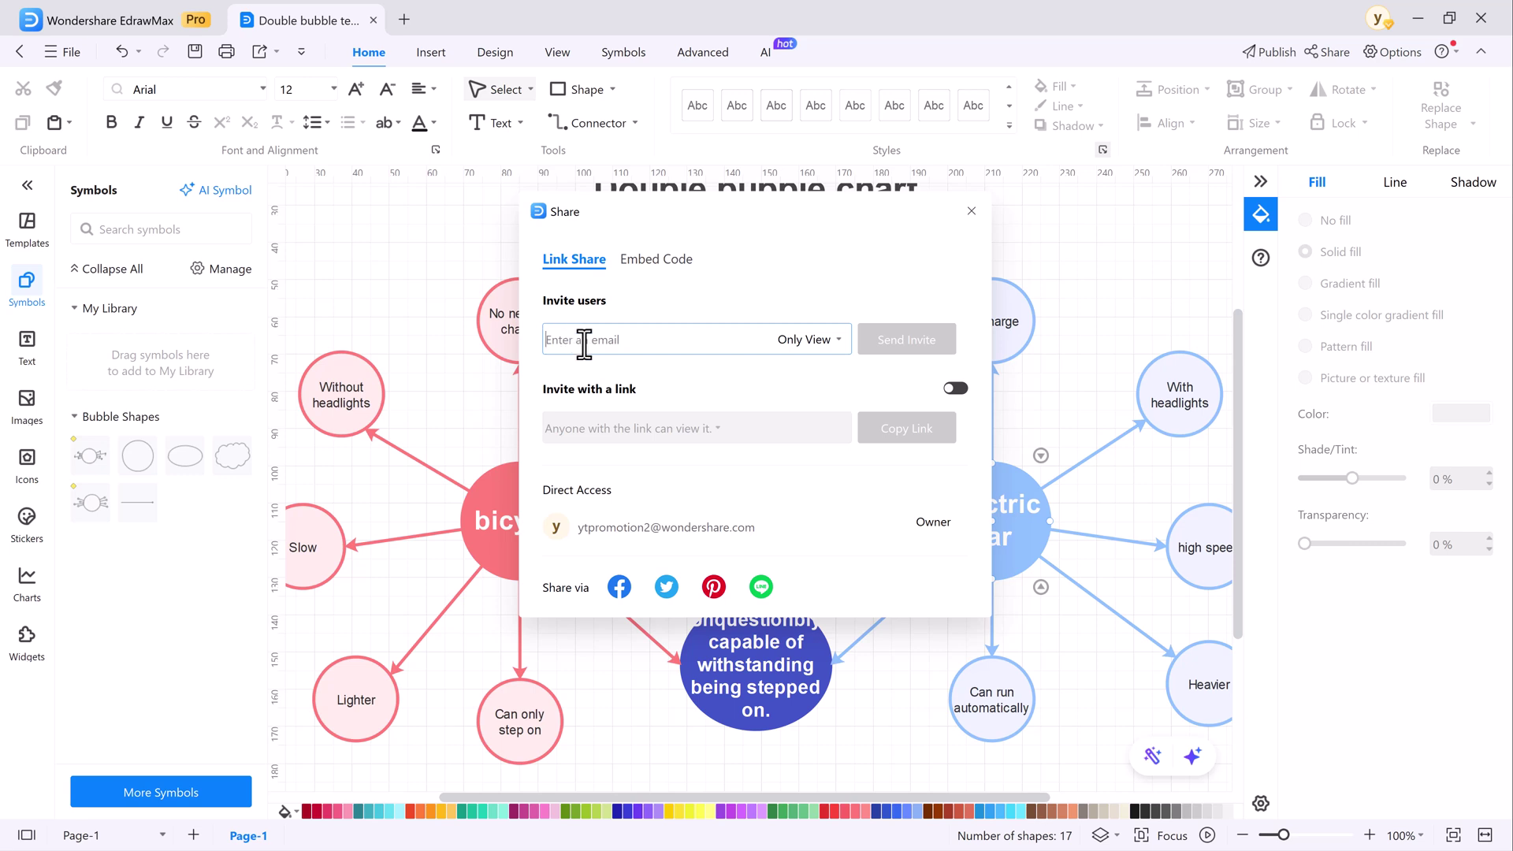
{"action": "left_click", "coordinate": [635, 339]}
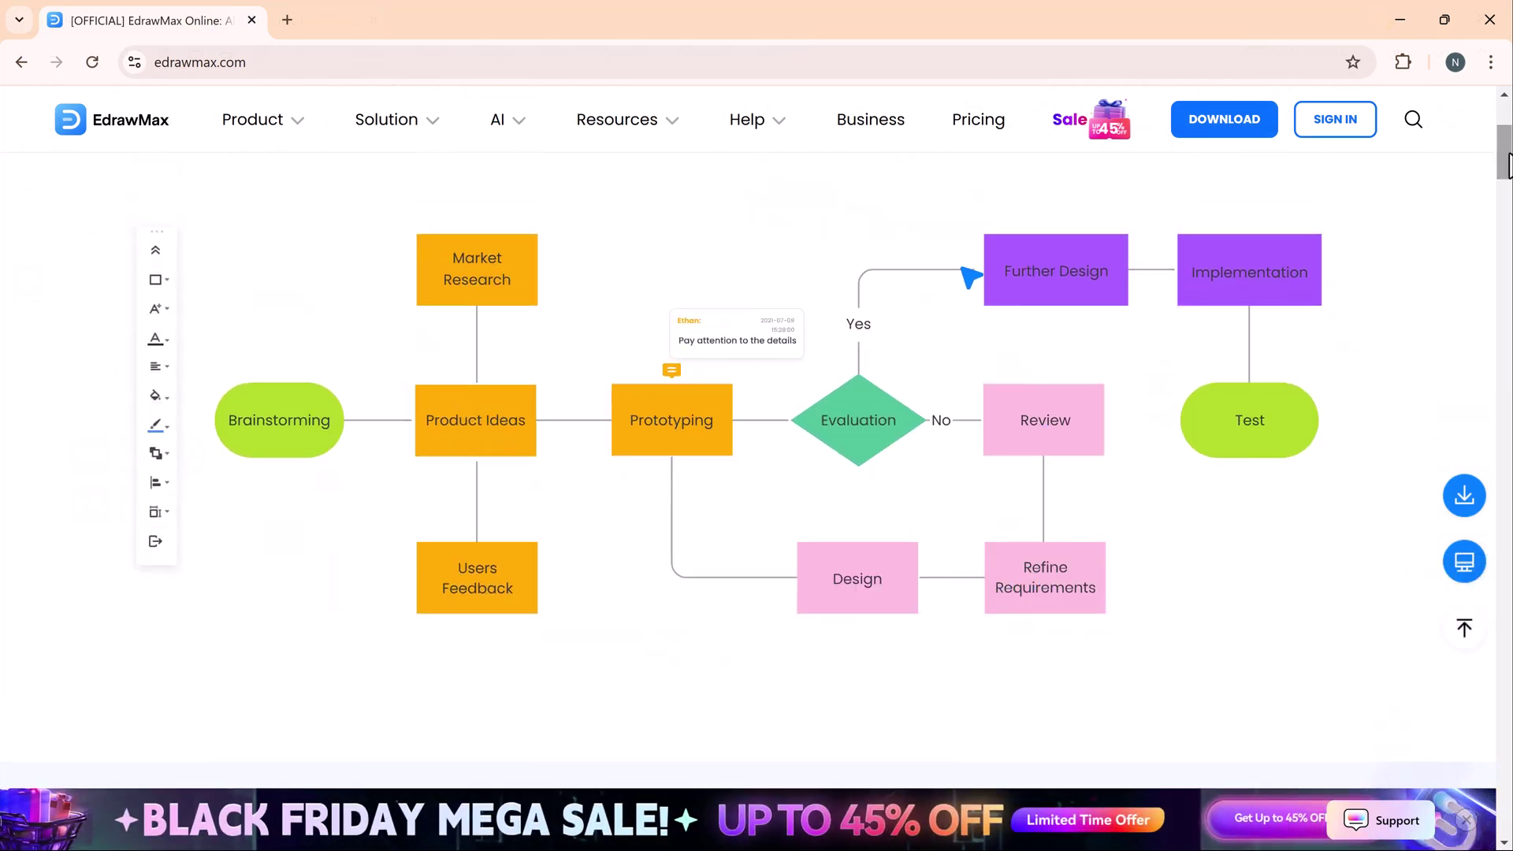
{"action": "left_click_drag", "start_coordinate": [1504, 148], "coordinate": [1503, 259]}
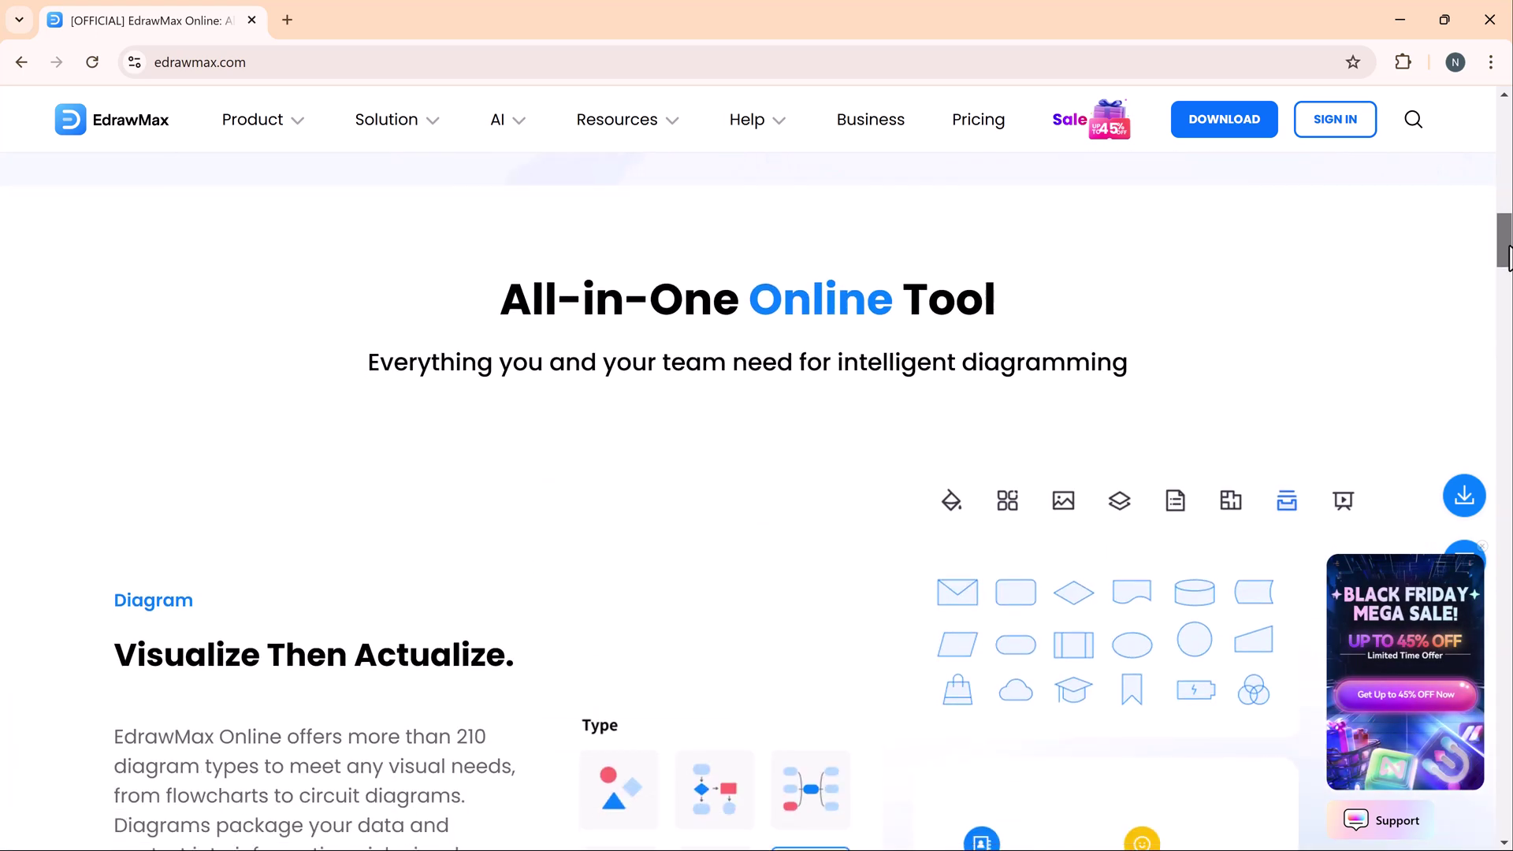